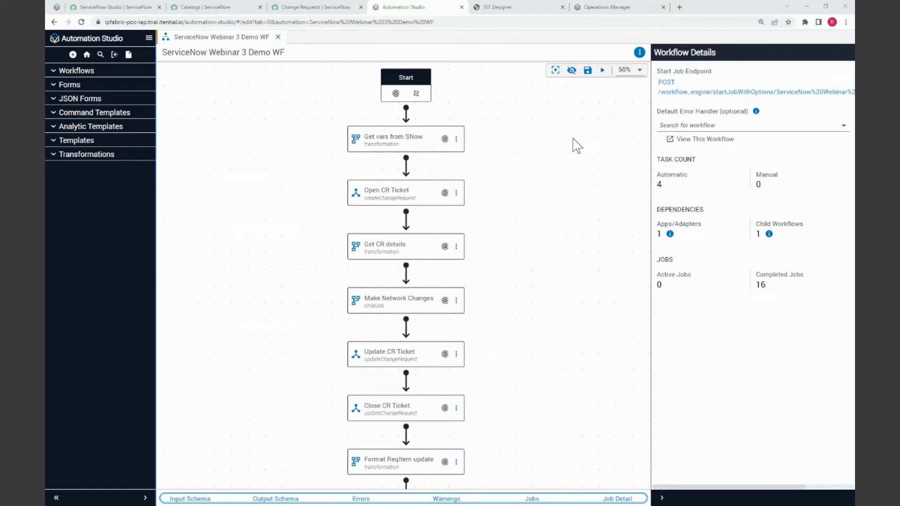
Step: Switch to JST Designer and examine how the SNOW Webinar 3 transformation maps the incoming formData fields to its outgoing schemas
{"action": "left_click", "coordinate": [512, 10]}
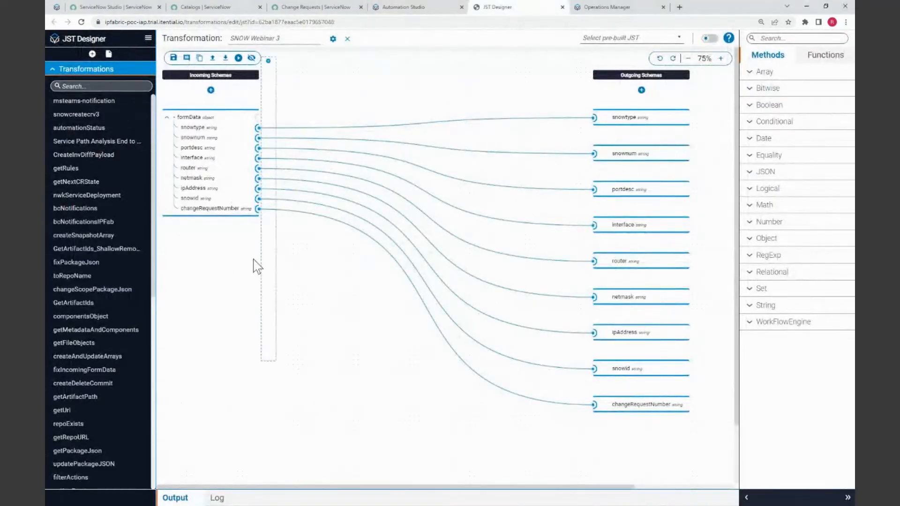
{"action": "left_click", "coordinate": [721, 59]}
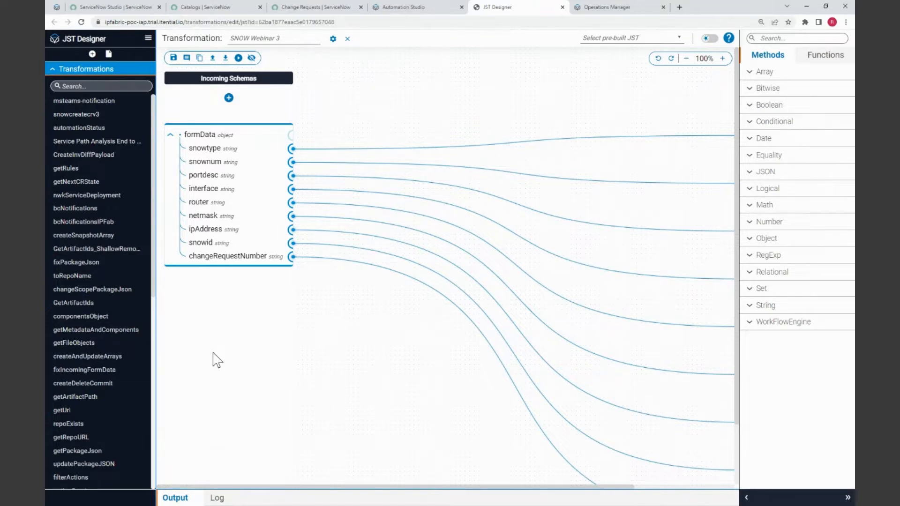
{"action": "mouse_move", "coordinate": [188, 201]}
{"action": "mouse_move", "coordinate": [252, 237]}
{"action": "left_click_drag", "start_coordinate": [351, 487], "coordinate": [352, 491]}
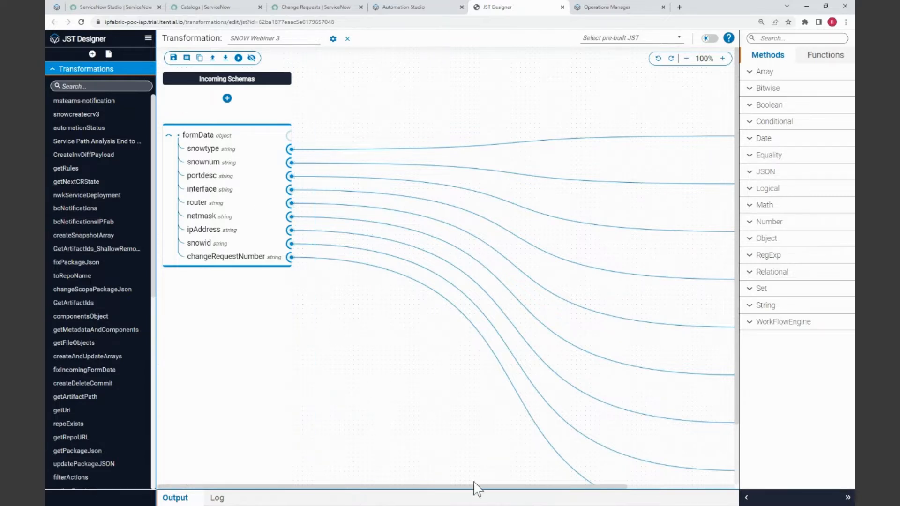
{"action": "left_click_drag", "start_coordinate": [474, 487], "coordinate": [631, 489]}
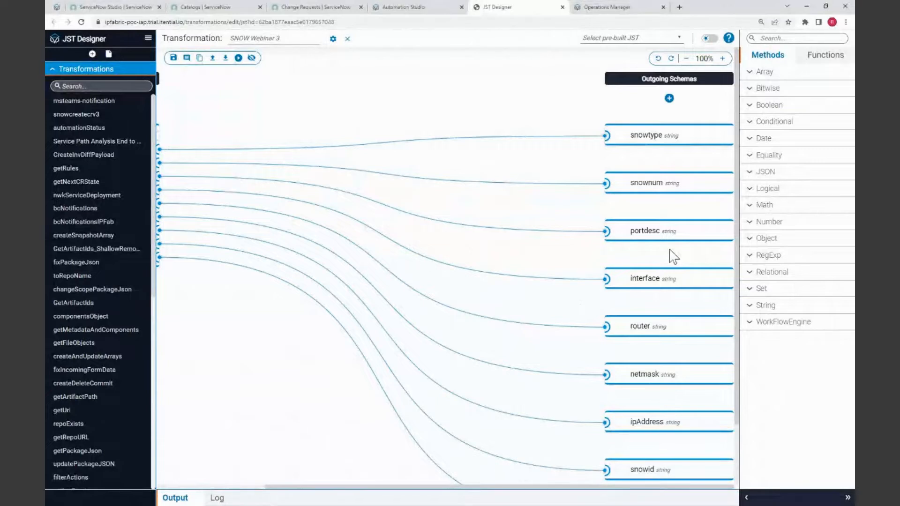
{"action": "left_click", "coordinate": [686, 58]}
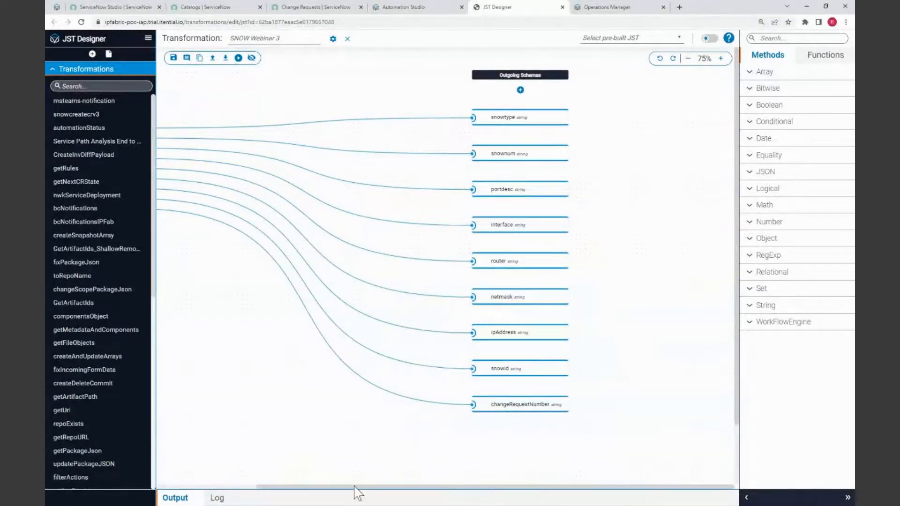
{"action": "left_click_drag", "start_coordinate": [355, 489], "coordinate": [265, 483]}
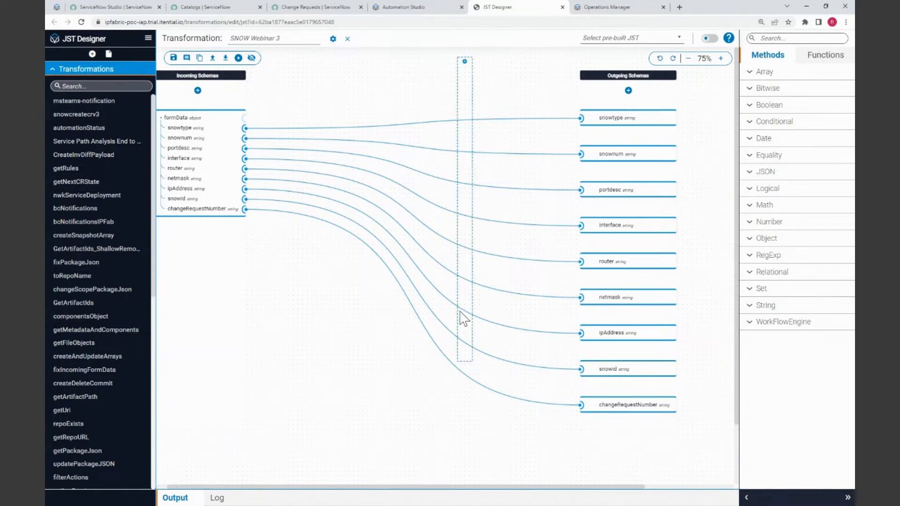
Step: Switch to Automation Studio and review the task sequence of the ServiceNow Webinar 3 Demo WF workflow from start to end
{"action": "left_click", "coordinate": [405, 7]}
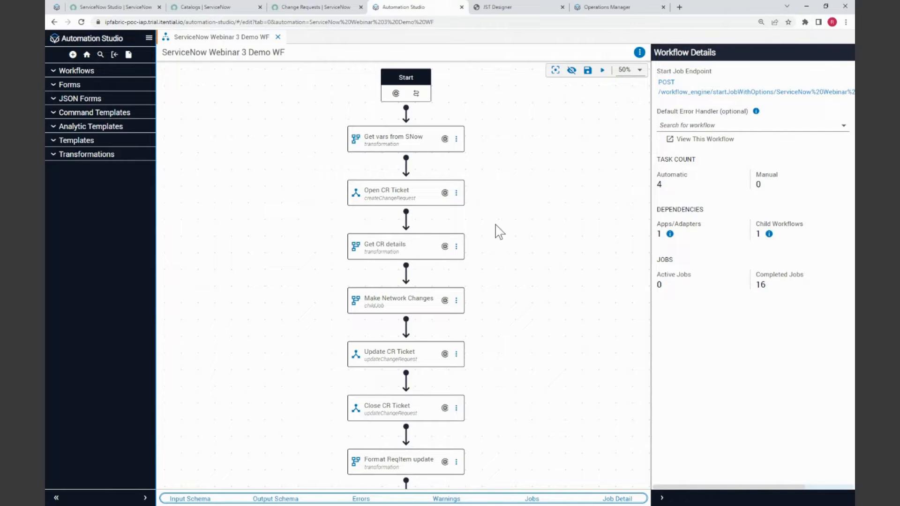
{"action": "left_click_drag", "start_coordinate": [547, 399], "coordinate": [522, 293]}
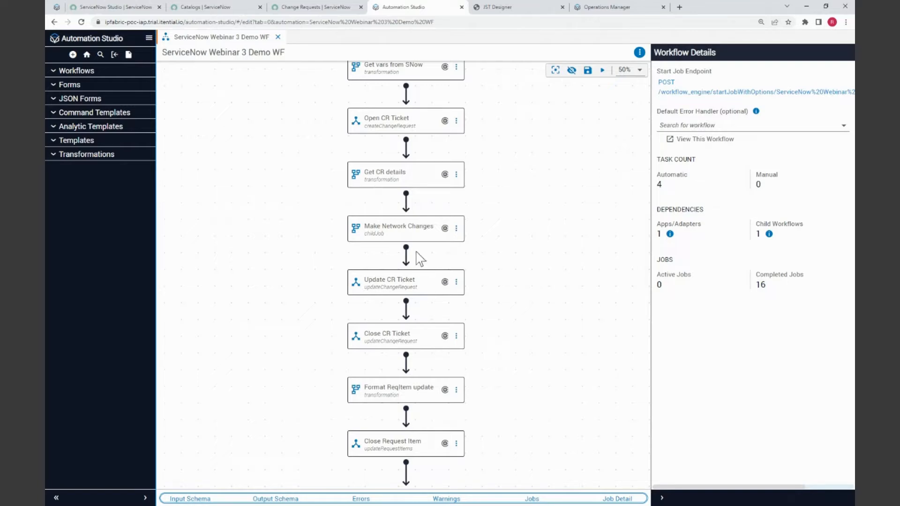
{"action": "left_click_drag", "start_coordinate": [499, 337], "coordinate": [498, 285]}
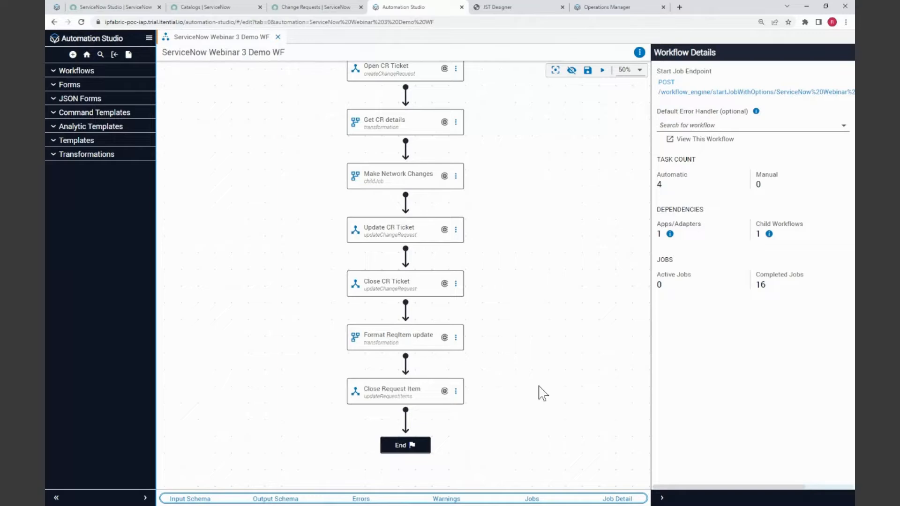
{"action": "left_click_drag", "start_coordinate": [538, 392], "coordinate": [534, 357]}
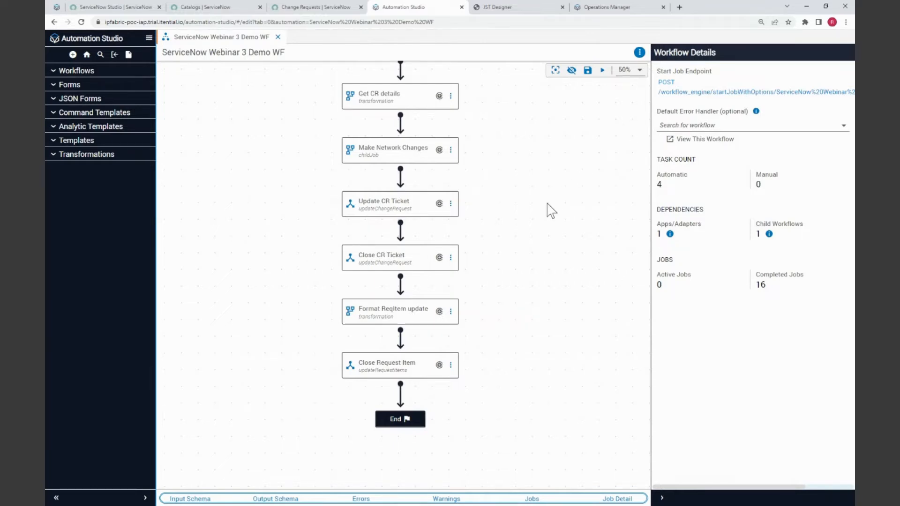
{"action": "scroll", "coordinate": [551, 211], "scroll_direction": "up", "scroll_amount": 5}
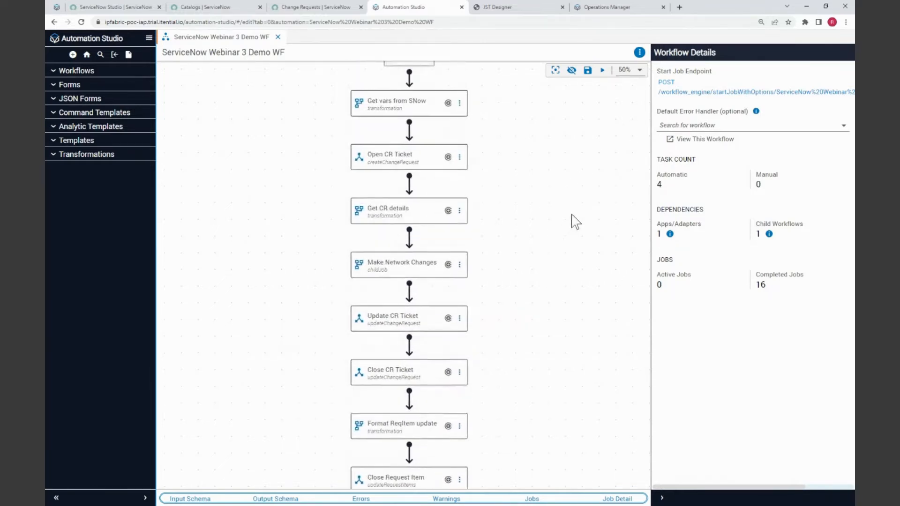
{"action": "scroll", "coordinate": [560, 182], "scroll_direction": "up", "scroll_amount": 1}
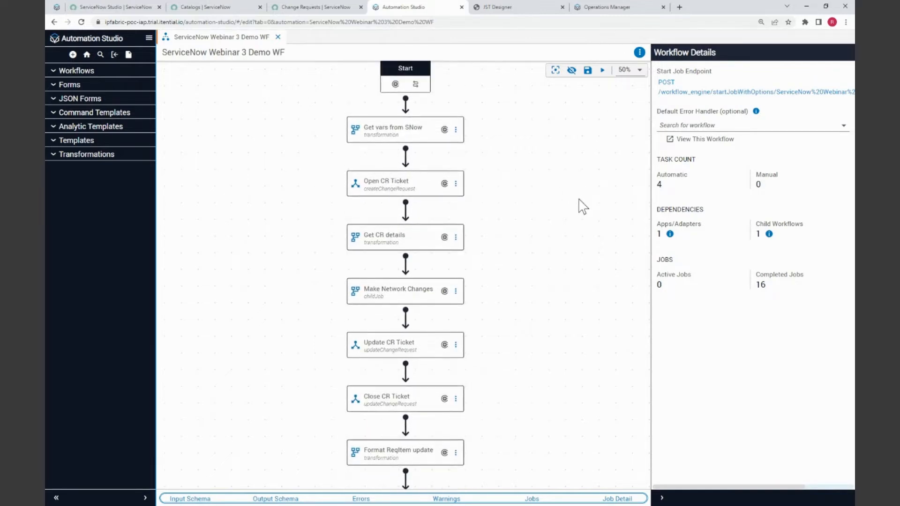
{"action": "scroll", "coordinate": [577, 197], "scroll_direction": "up", "scroll_amount": 1}
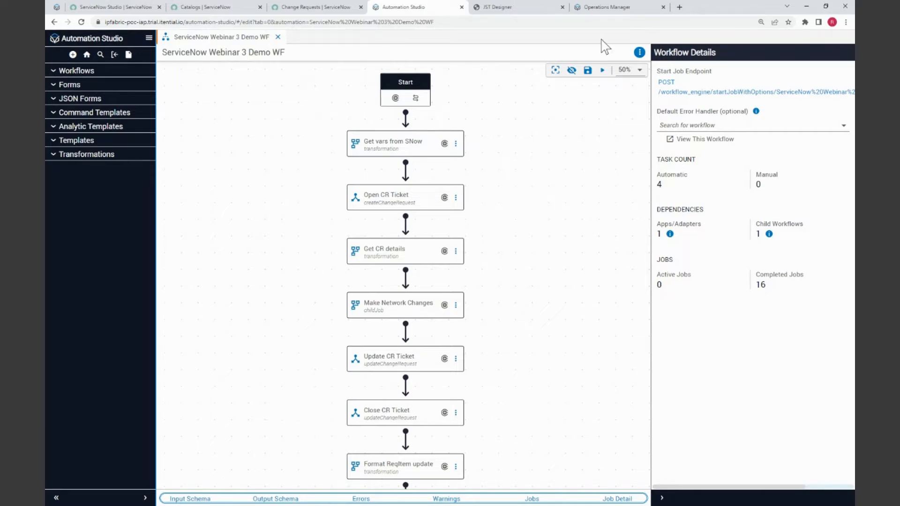
Step: Switch to Operations Manager and start creating a new automation
{"action": "left_click", "coordinate": [604, 8]}
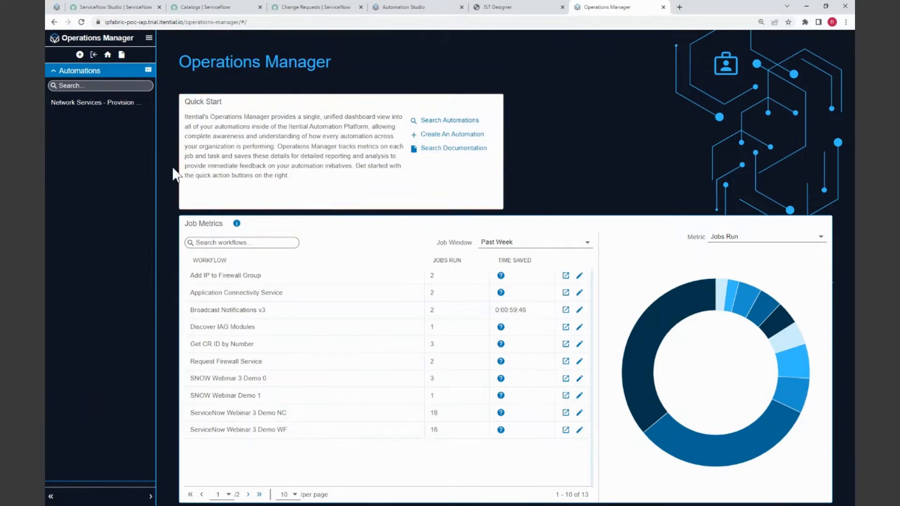
{"action": "left_click", "coordinate": [80, 54]}
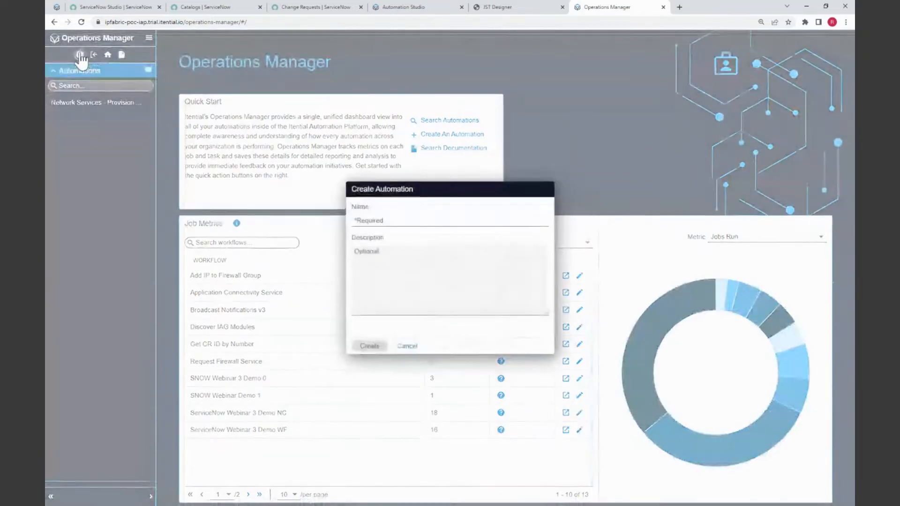
{"action": "left_click", "coordinate": [400, 220]}
{"action": "type", "text": "ServiceN"}
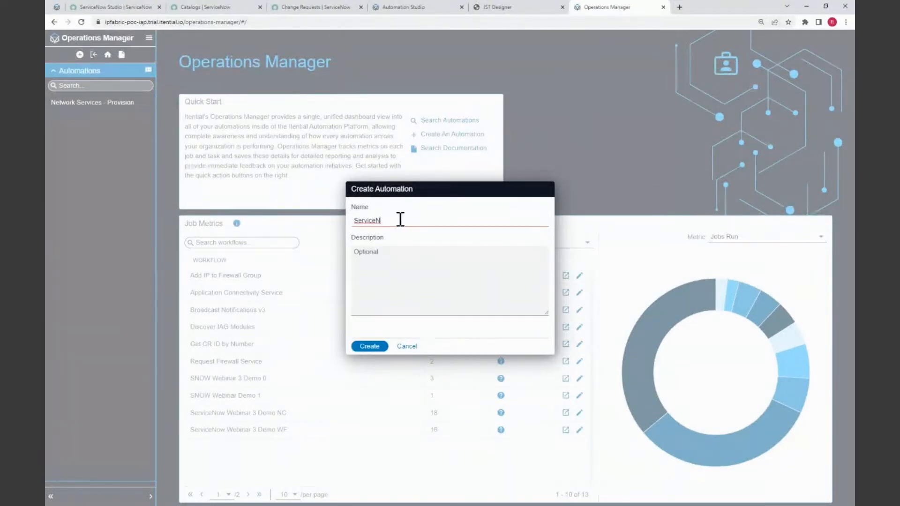
{"action": "type", "text": "o"}
{"action": "key", "text": "BackSpace"}
{"action": "key", "text": "BackSpace"}
{"action": "key", "text": "BackSpace"}
{"action": "key", "text": "BackSpace"}
{"action": "key", "text": "BackSpace"}
{"action": "key", "text": "BackSpace"}
{"action": "key", "text": "BackSpace"}
{"action": "key", "text": "BackSpace"}
{"action": "key", "text": "BackSpace"}
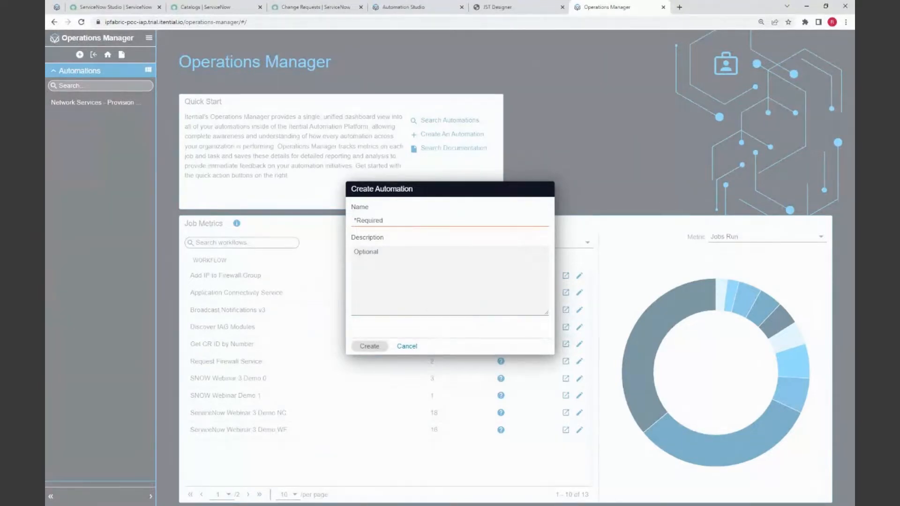
Step: Name the new automation "Itential New Network Interface ServiceNow Demo" and create it
{"action": "key", "text": "alt+Tab"}
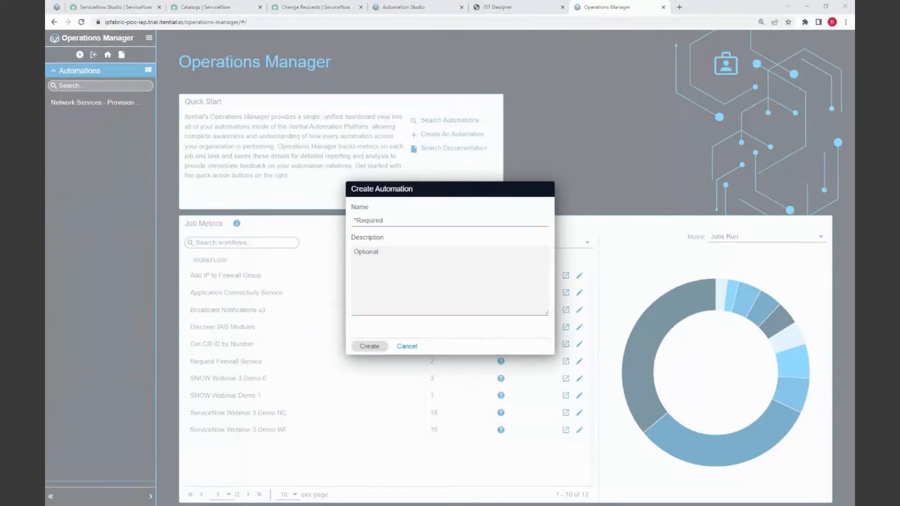
{"action": "left_click", "coordinate": [404, 220]}
{"action": "type", "text": "Itential New Network Interface ServiceNow Demo"}
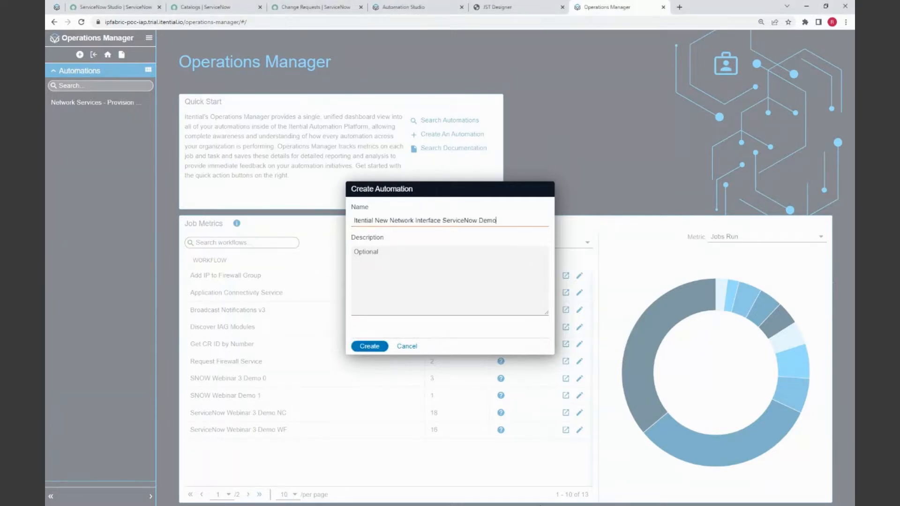
{"action": "left_click", "coordinate": [369, 346]}
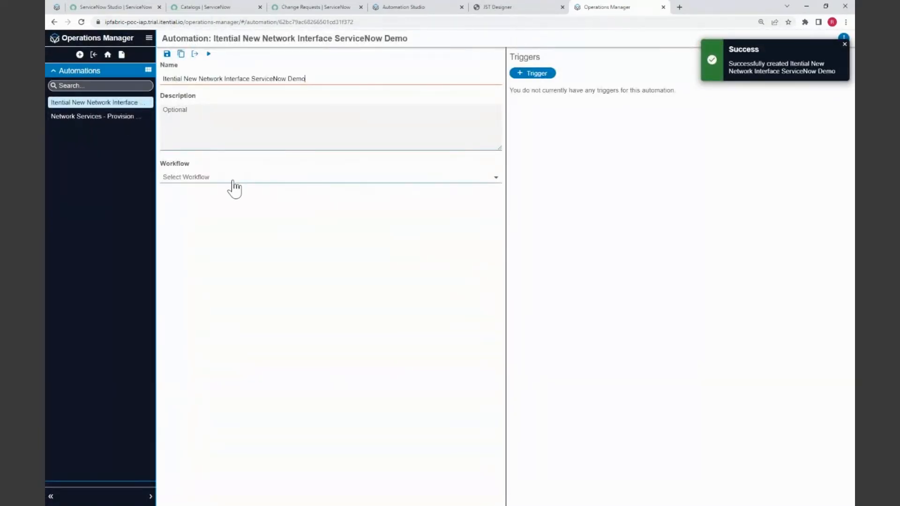
Step: Check the workflow's name in Automation Studio and assign ServiceNow Webinar 3 Demo WF as the automation's workflow in Operations Manager
{"action": "left_click", "coordinate": [415, 11]}
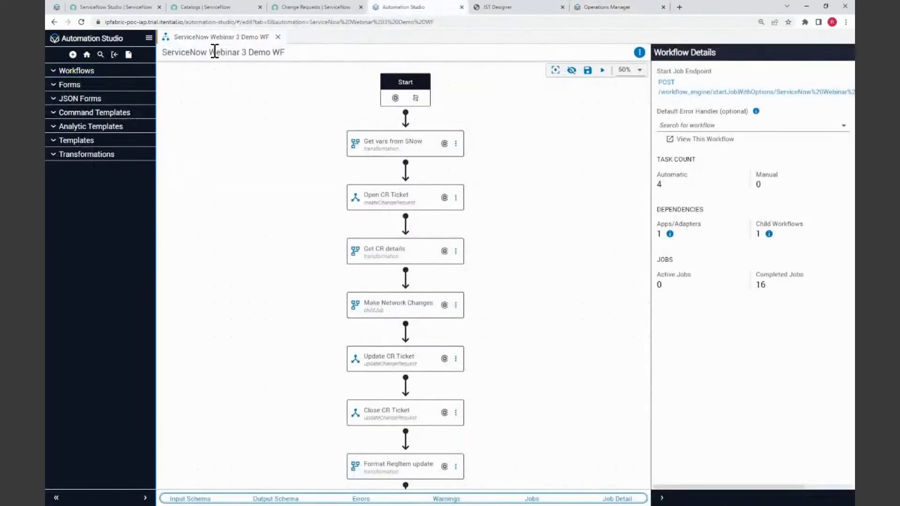
{"action": "left_click", "coordinate": [601, 11]}
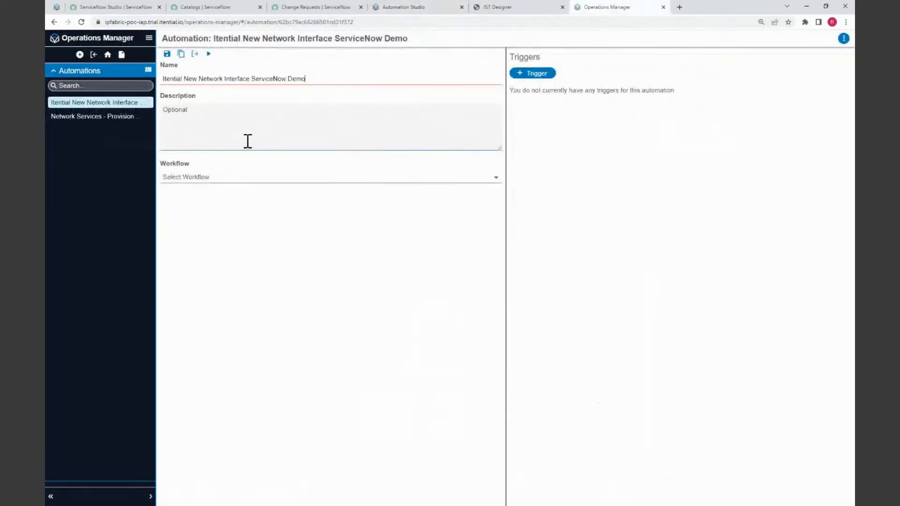
{"action": "left_click", "coordinate": [199, 181]}
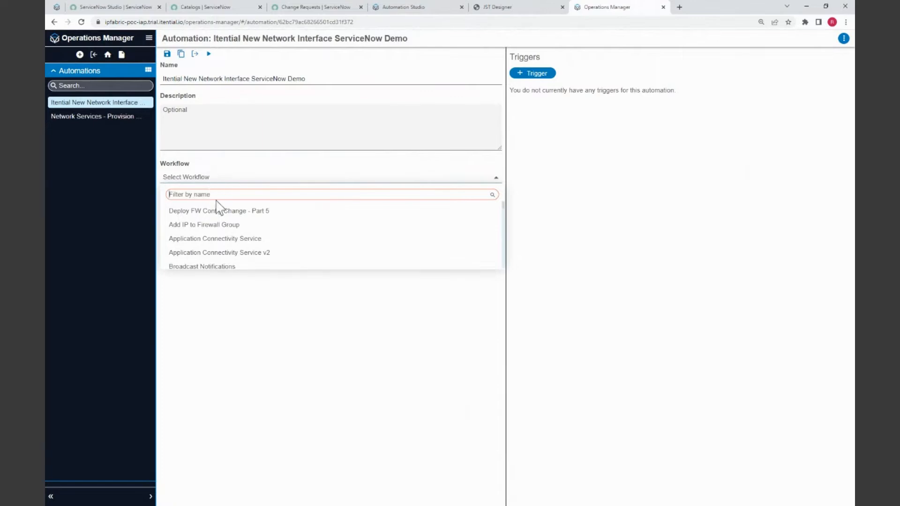
{"action": "type", "text": "ServiceNow"}
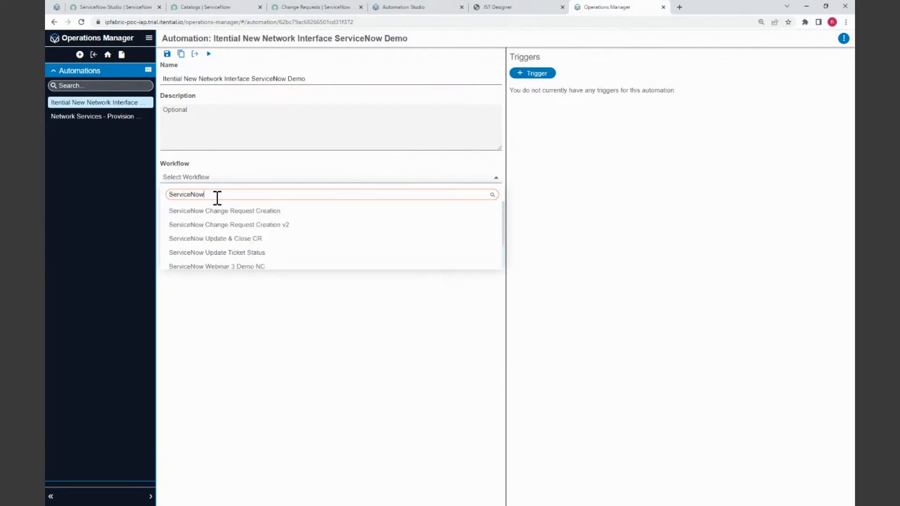
{"action": "type", "text": " WE"}
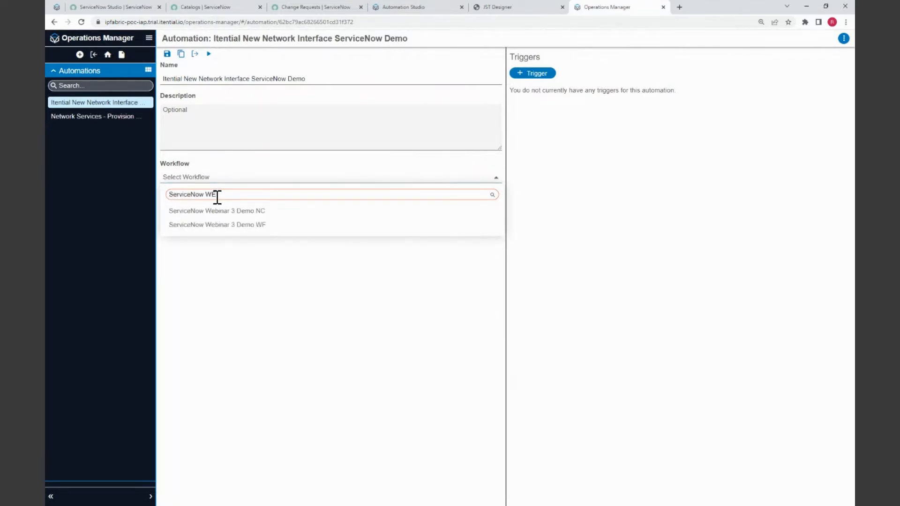
{"action": "left_click", "coordinate": [233, 225]}
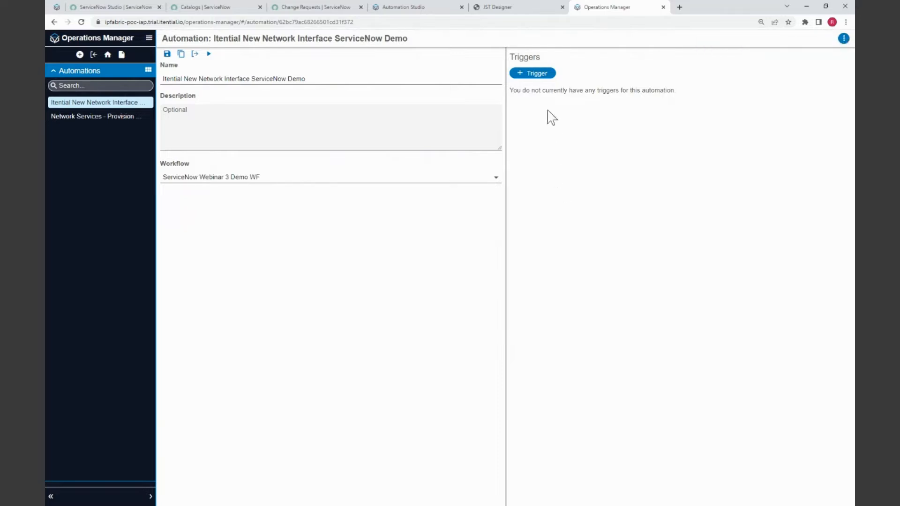
Step: Add a trigger named ServiceNow to the automation, with type API and route SNowDemo
{"action": "left_click", "coordinate": [535, 77]}
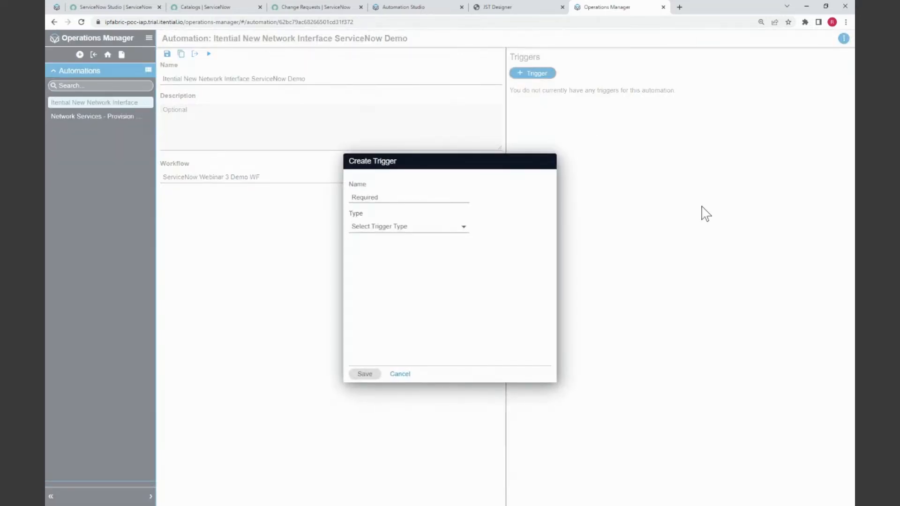
{"action": "left_click", "coordinate": [397, 199]}
{"action": "type", "text": "Serv"}
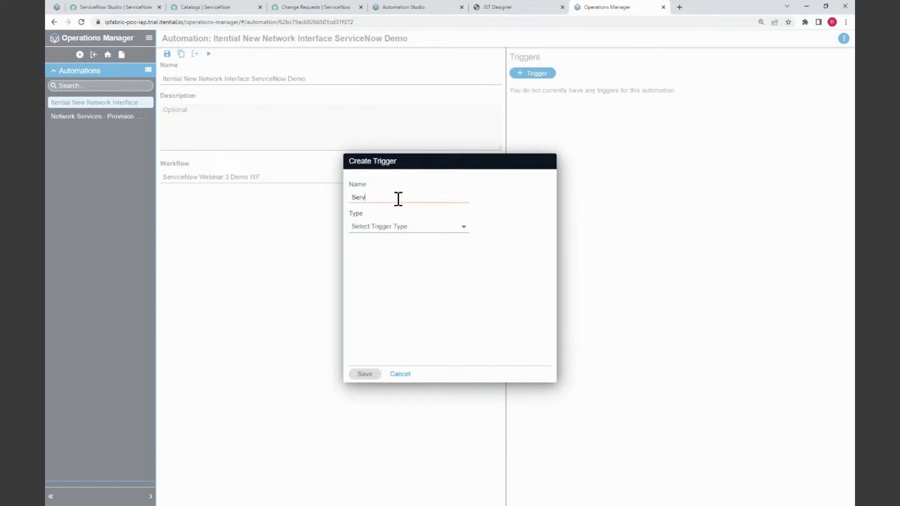
{"action": "type", "text": "iceNow"}
{"action": "left_click", "coordinate": [414, 234]}
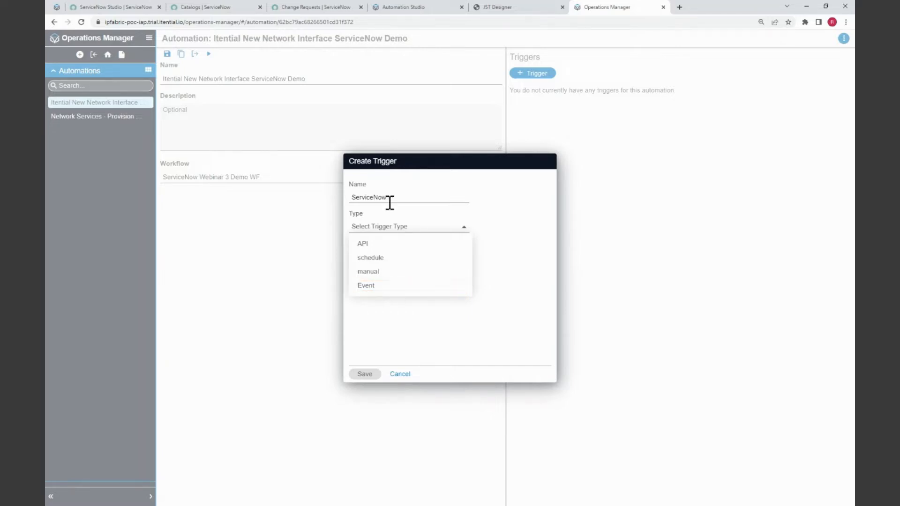
{"action": "left_click", "coordinate": [363, 244]}
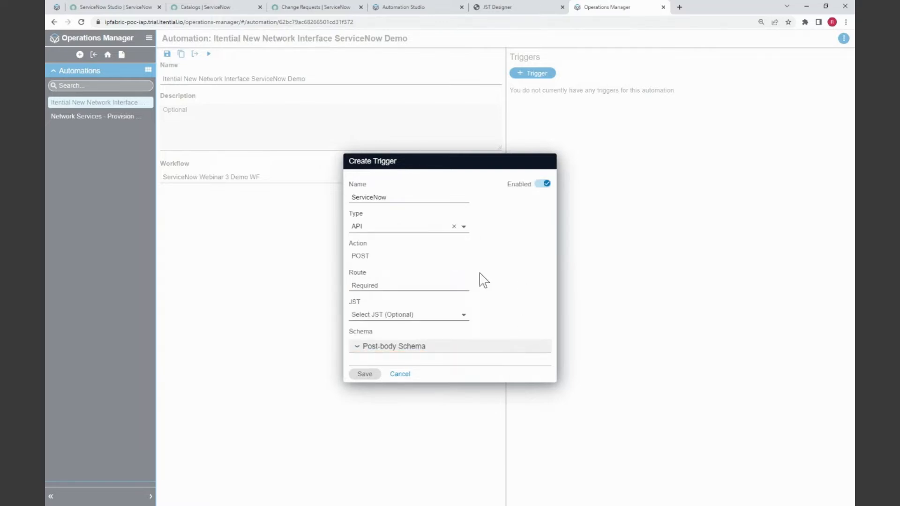
{"action": "left_click", "coordinate": [393, 288]}
{"action": "type", "text": "SNow"}
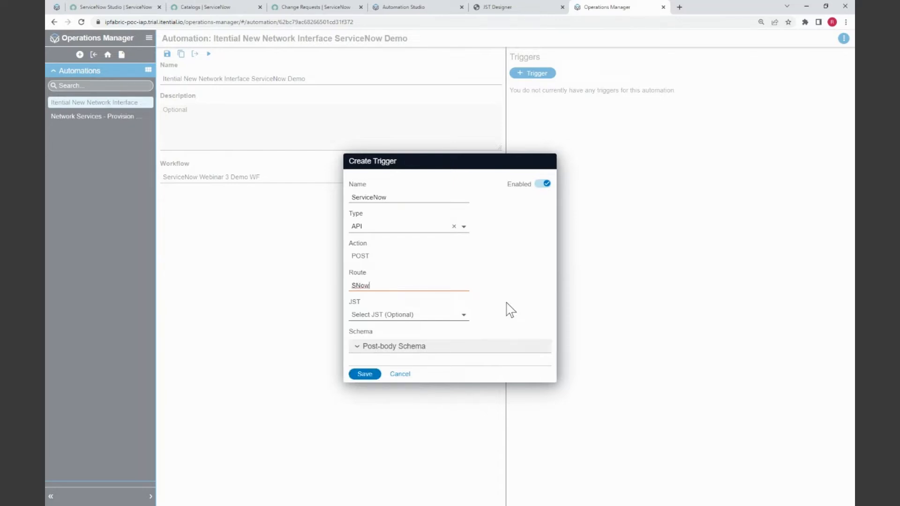
{"action": "type", "text": "Demo"}
Step: Replace the trigger's post-body schema with an object schema containing a formData property of type object and additionalProperties set to true
{"action": "left_click", "coordinate": [388, 347]}
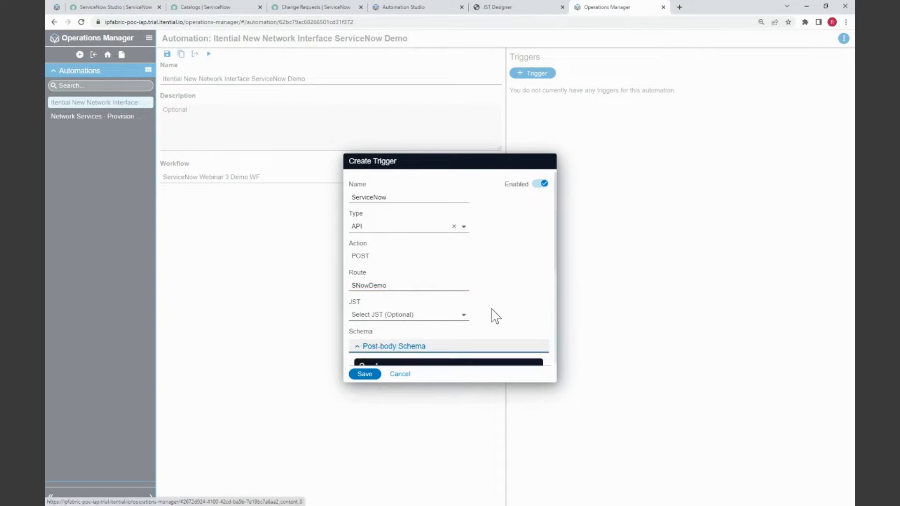
{"action": "scroll", "coordinate": [515, 278], "scroll_direction": "down", "scroll_amount": 4}
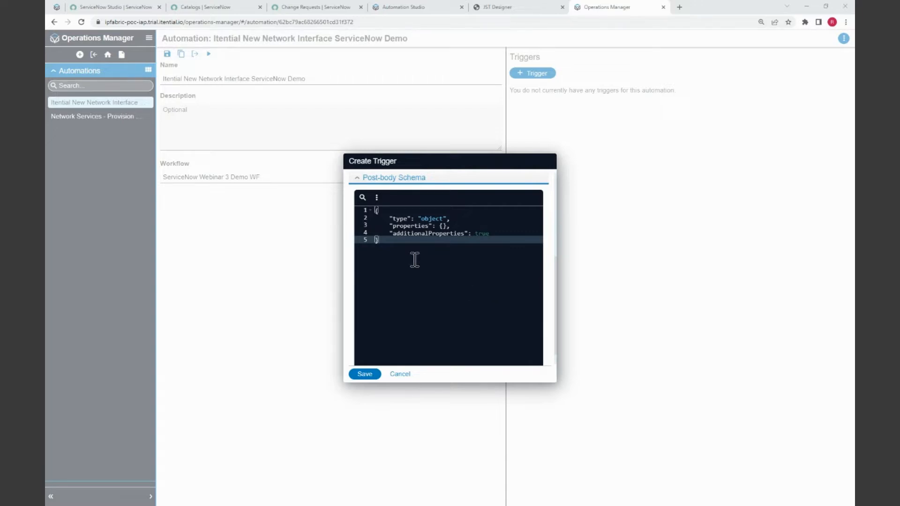
{"action": "left_click", "coordinate": [359, 230]}
{"action": "key", "text": "ctrl+a"}
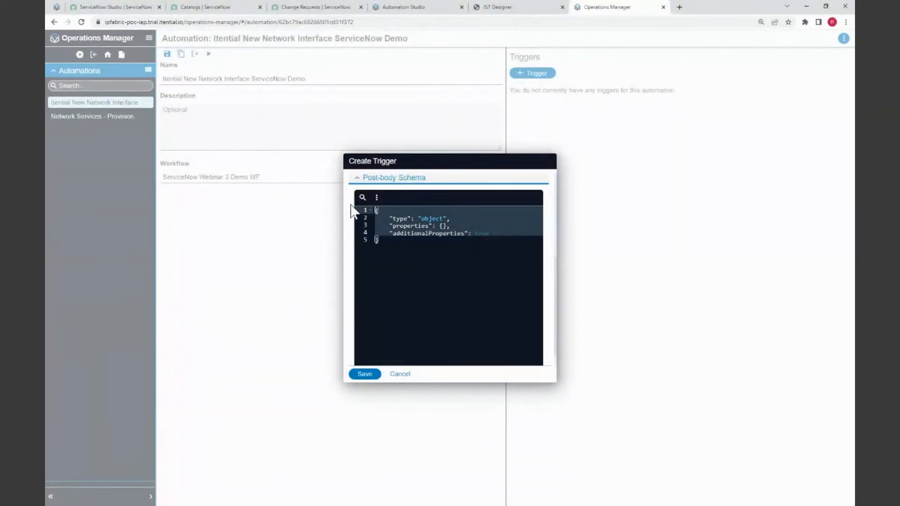
{"action": "type", "text": "{     \"type\": \"object\",     \"properties\": {         \"formData\": {             \"type\": \"object\"         }     },     \"additionalProperties\": true }"}
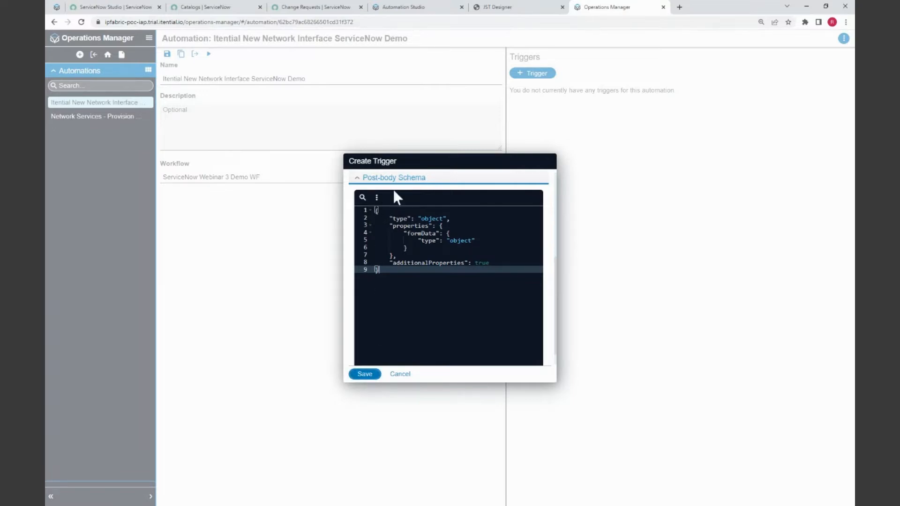
Step: Save the ServiceNow trigger and the automation
{"action": "left_click", "coordinate": [364, 373]}
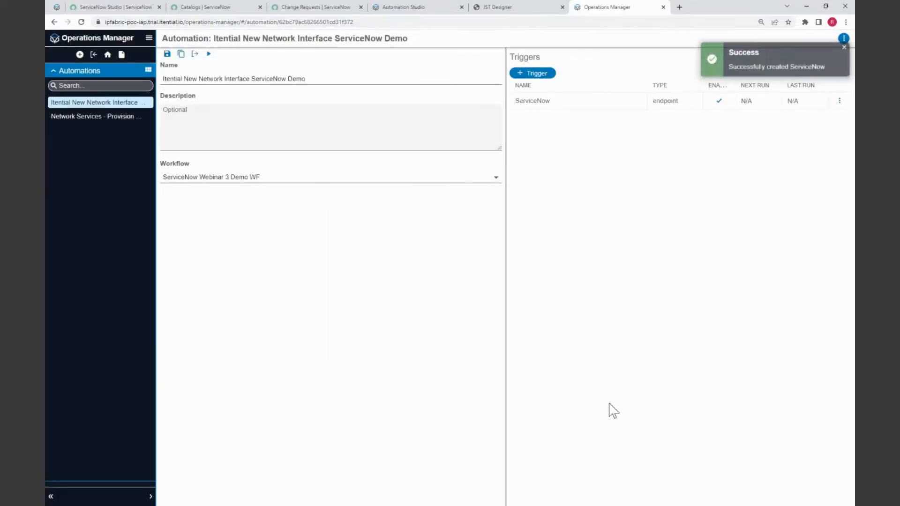
{"action": "left_click", "coordinate": [167, 54]}
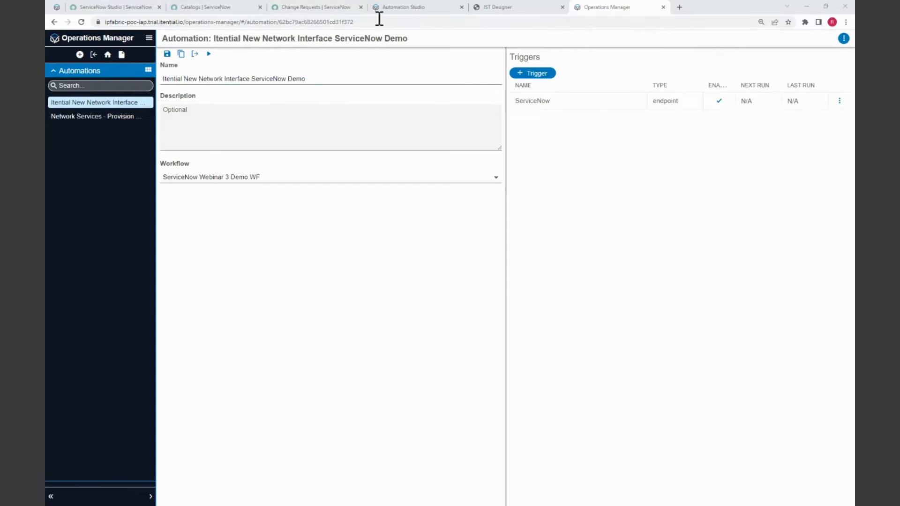
Step: Switch to ServiceNow Studio and open the Automation Catalog record's list of catalog items
{"action": "left_click", "coordinate": [124, 9]}
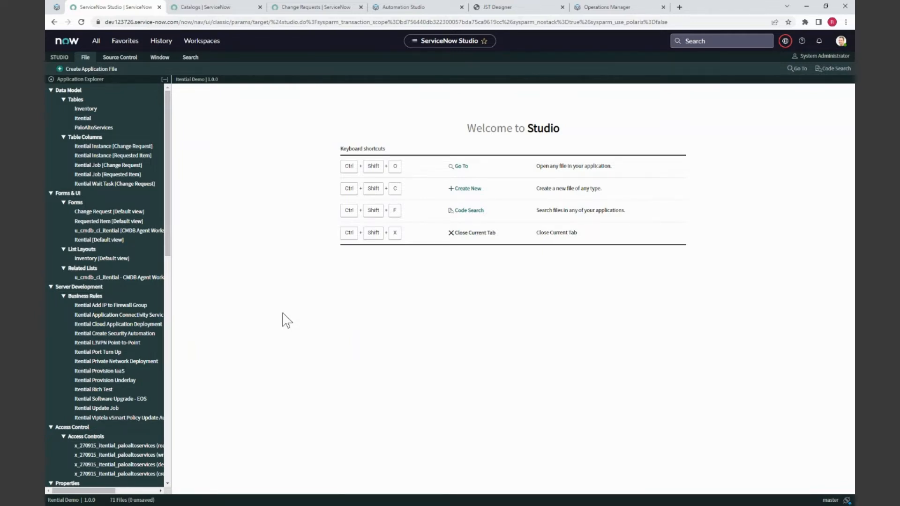
{"action": "scroll", "coordinate": [118, 322], "scroll_direction": "down", "scroll_amount": 7}
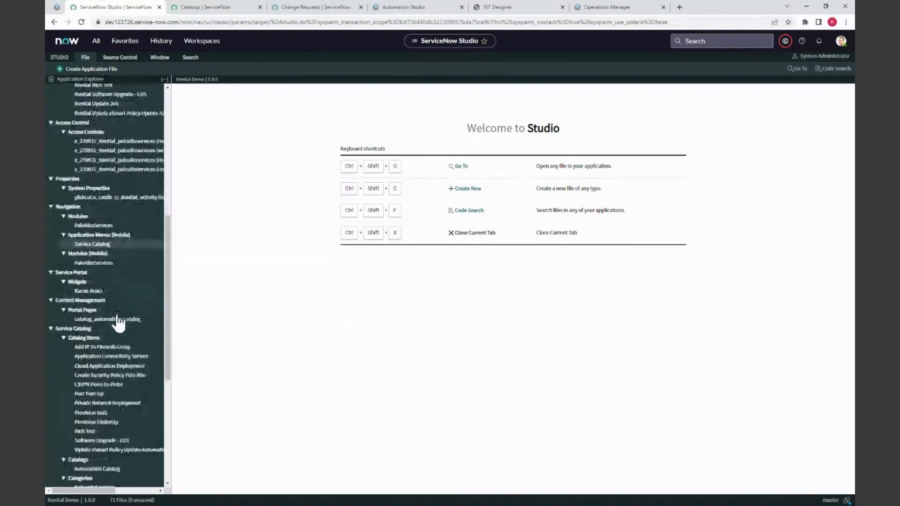
{"action": "scroll", "coordinate": [117, 332], "scroll_direction": "down", "scroll_amount": 2}
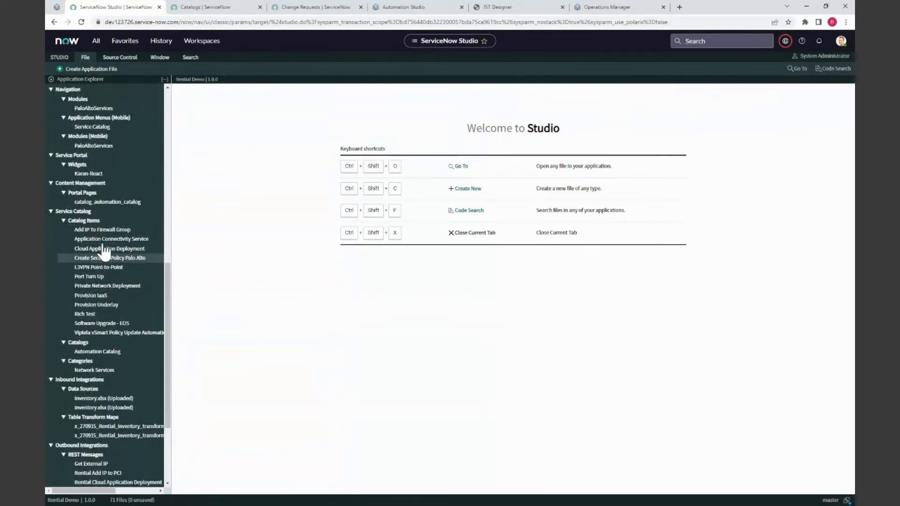
{"action": "double_click", "coordinate": [87, 343]}
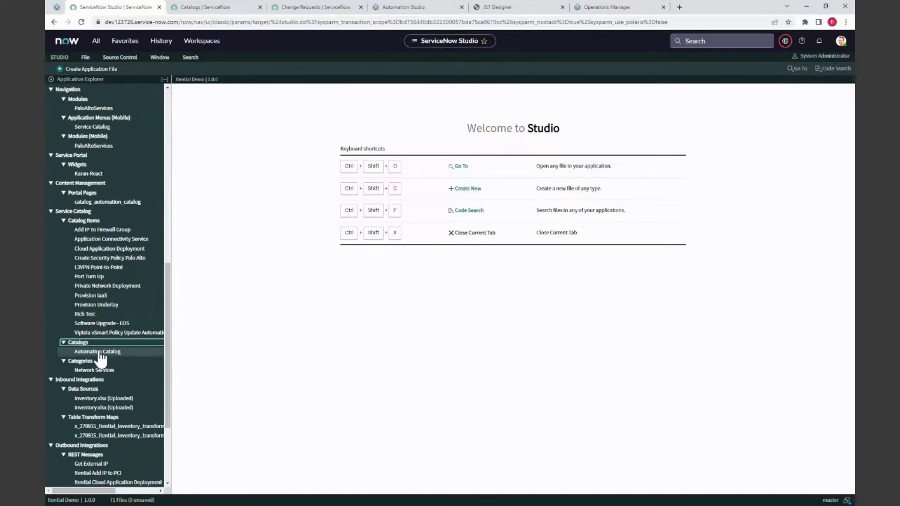
{"action": "left_click", "coordinate": [99, 352]}
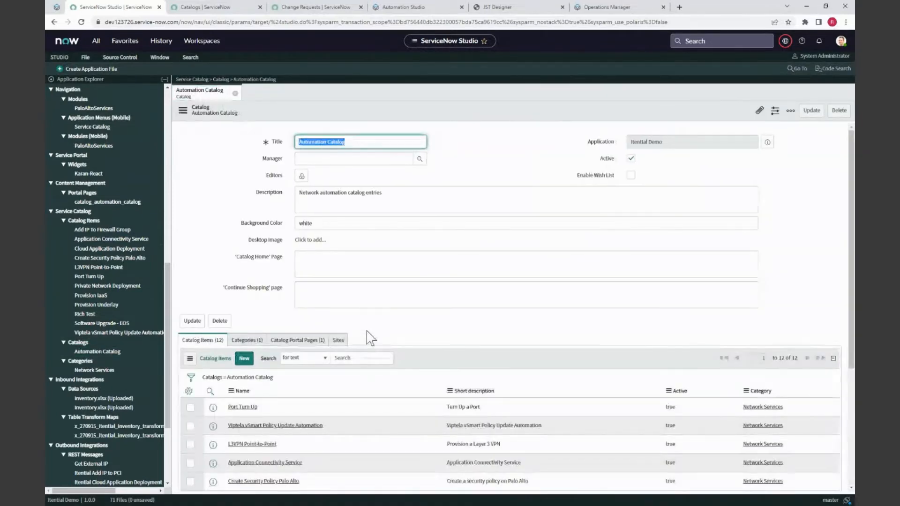
{"action": "scroll", "coordinate": [473, 249], "scroll_direction": "down", "scroll_amount": 2}
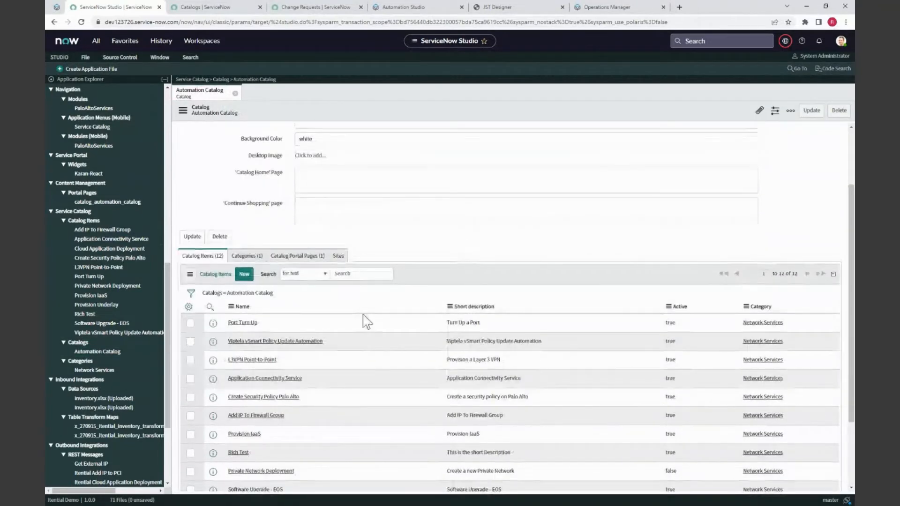
{"action": "scroll", "coordinate": [363, 321], "scroll_direction": "down", "scroll_amount": 2}
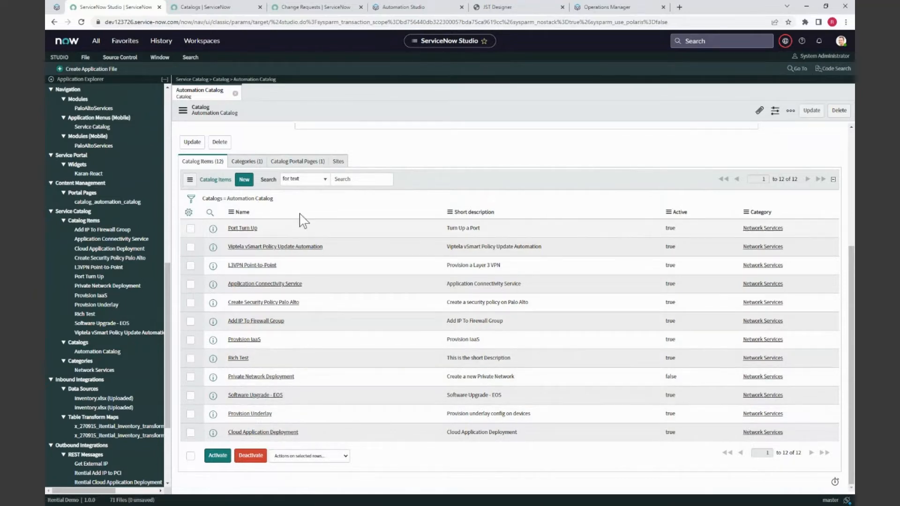
Step: Start a new catalog item named "Itential New Network Interface SNow" and assign it to the Network Services category
{"action": "left_click", "coordinate": [244, 180]}
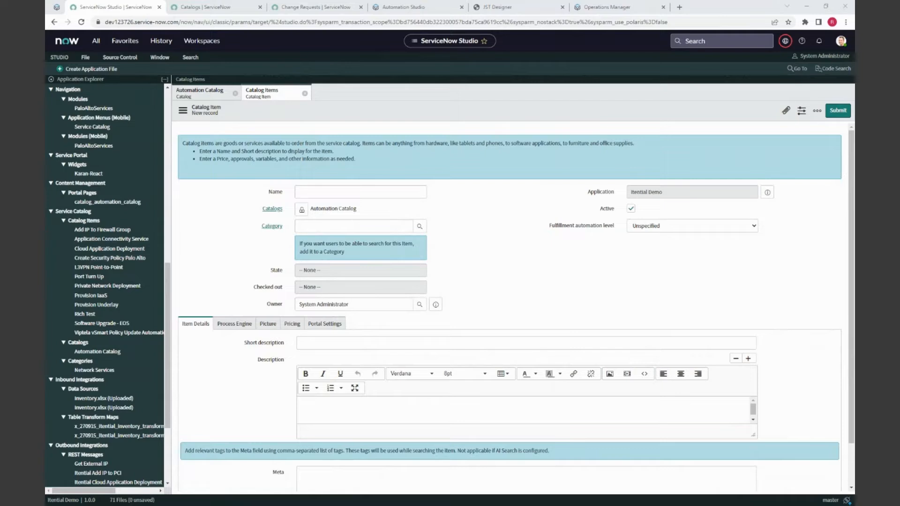
{"action": "left_click", "coordinate": [347, 193]}
{"action": "type", "text": "Itential New Network Interface SNow"}
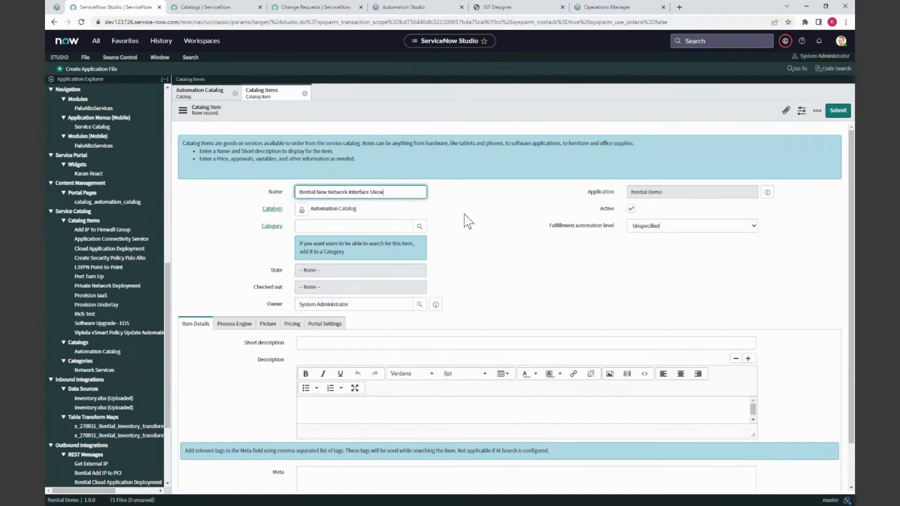
{"action": "left_click", "coordinate": [403, 225]}
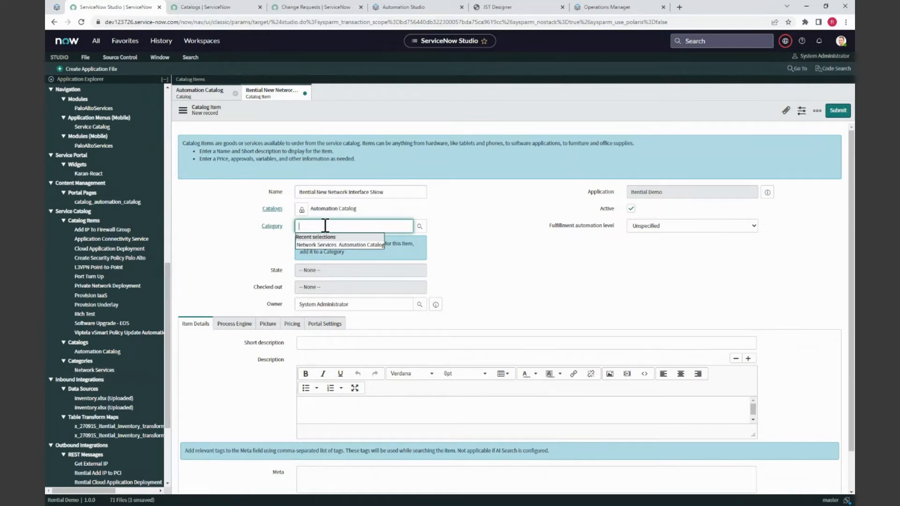
{"action": "type", "text": "Nett"}
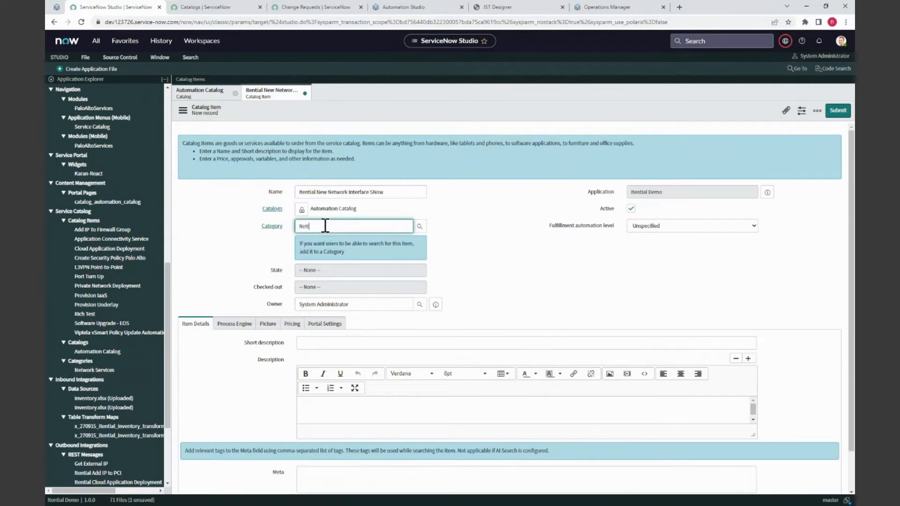
{"action": "type", "text": "ork"}
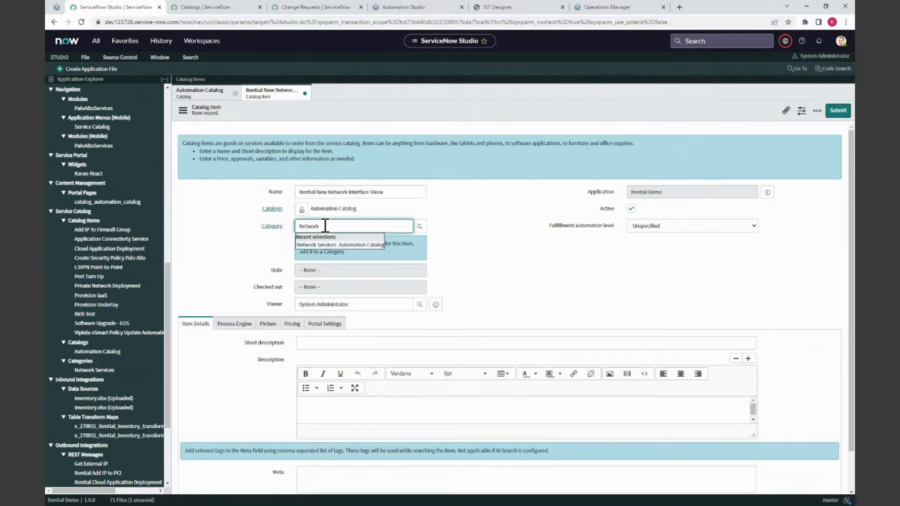
{"action": "key", "text": "Tab"}
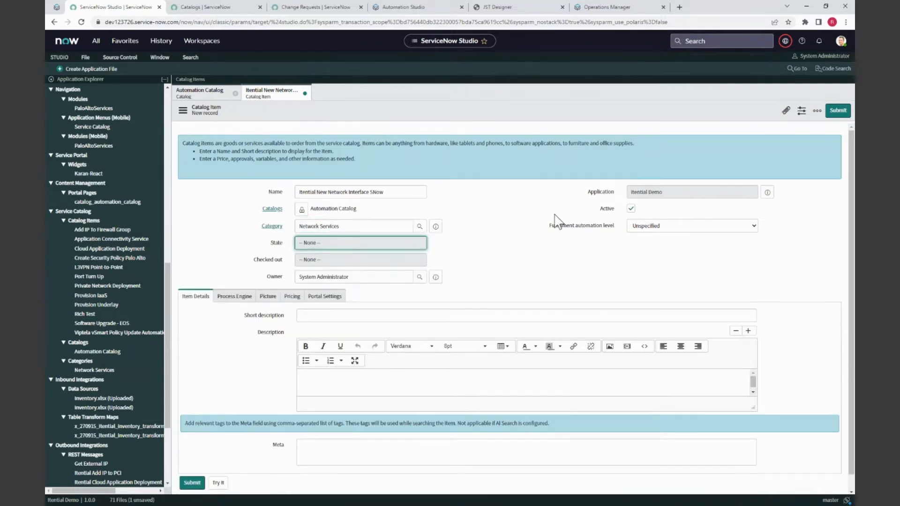
Step: Set the catalog item's short description to "New Network Interface SNow Demo"
{"action": "scroll", "coordinate": [520, 227], "scroll_direction": "down", "scroll_amount": 1}
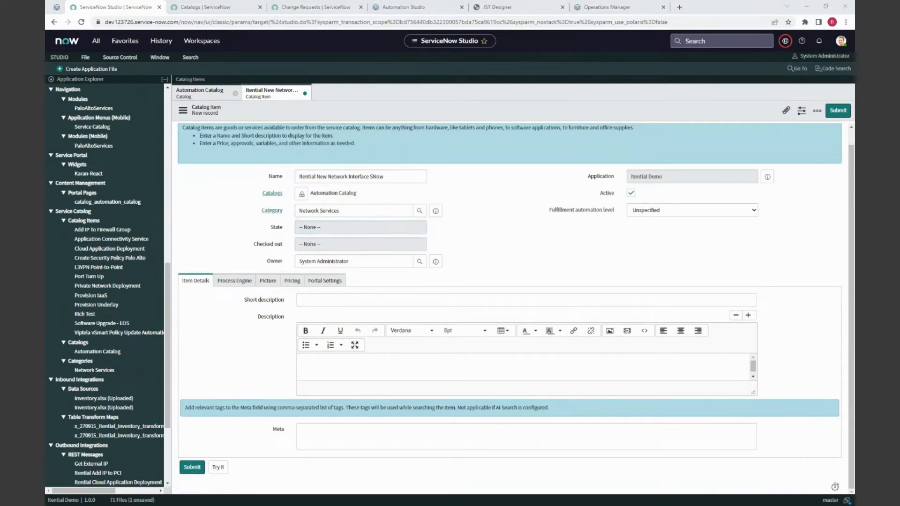
{"action": "left_click", "coordinate": [371, 297]}
{"action": "type", "text": "New Network Interface SNow Demo"}
Step: Enter the description "Select a router and configure a network interface with an ip address, netmask, and port description." and submit the catalog item
{"action": "left_click", "coordinate": [317, 364]}
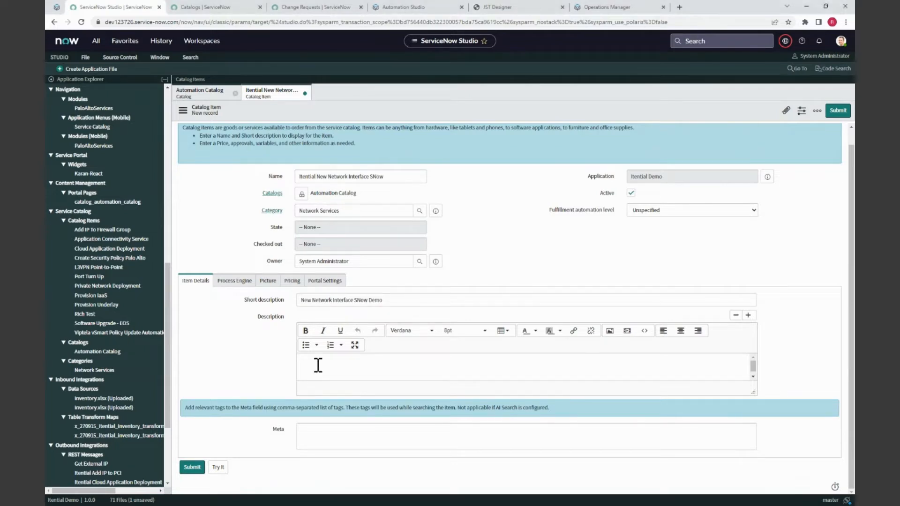
{"action": "type", "text": "Select a router and configure a network interface with an ip address, netmask, and port description."}
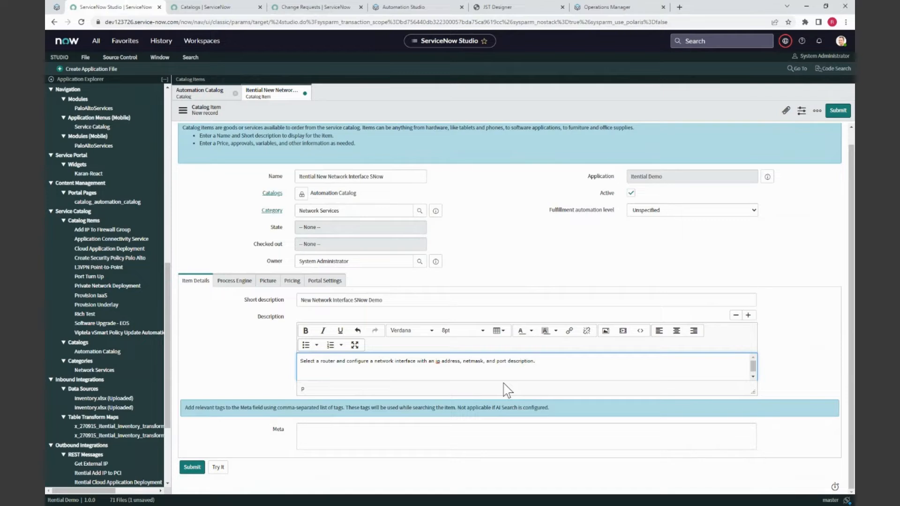
{"action": "scroll", "coordinate": [496, 363], "scroll_direction": "down", "scroll_amount": 1}
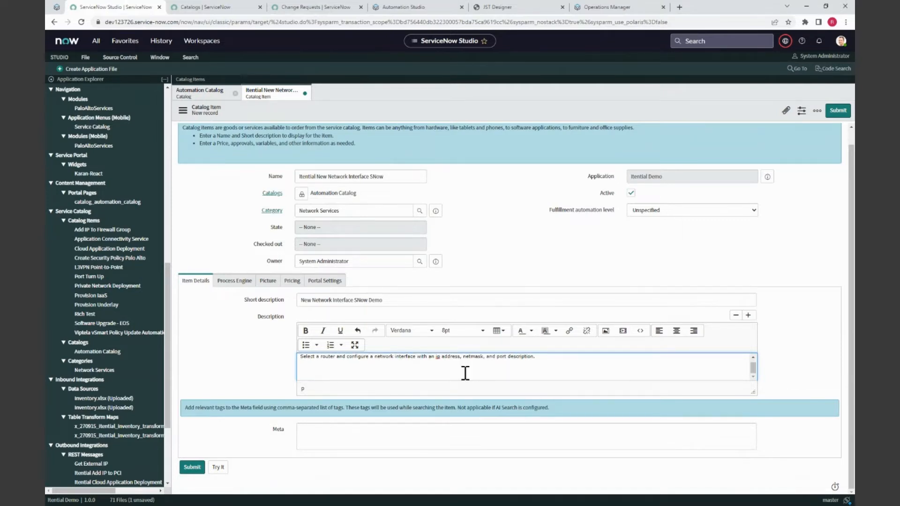
{"action": "scroll", "coordinate": [465, 373], "scroll_direction": "up", "scroll_amount": 1}
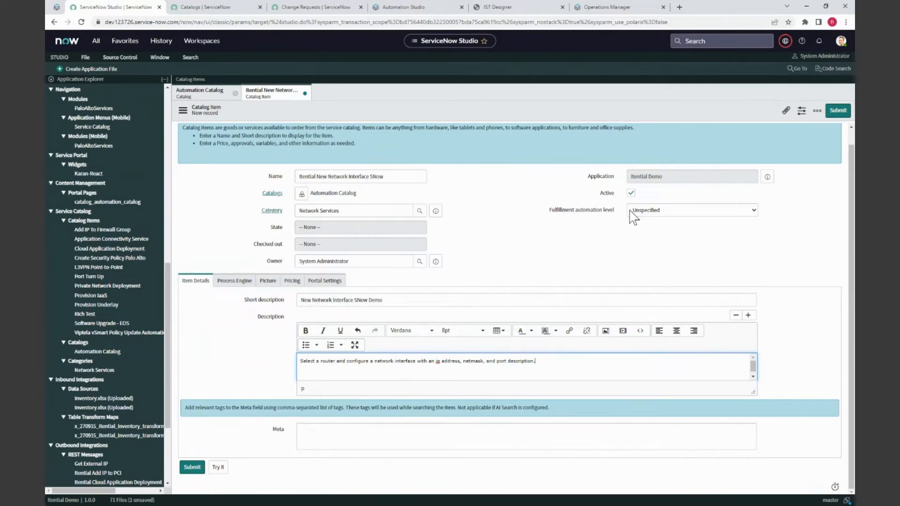
{"action": "left_click", "coordinate": [193, 467]}
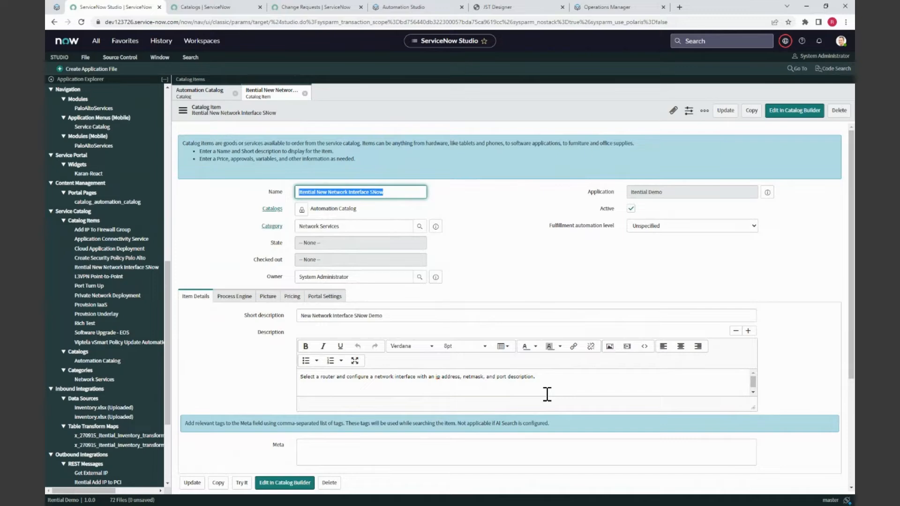
Step: Start a new variable for the catalog item with type Select Box and order 10
{"action": "scroll", "coordinate": [222, 342], "scroll_direction": "down", "scroll_amount": 3}
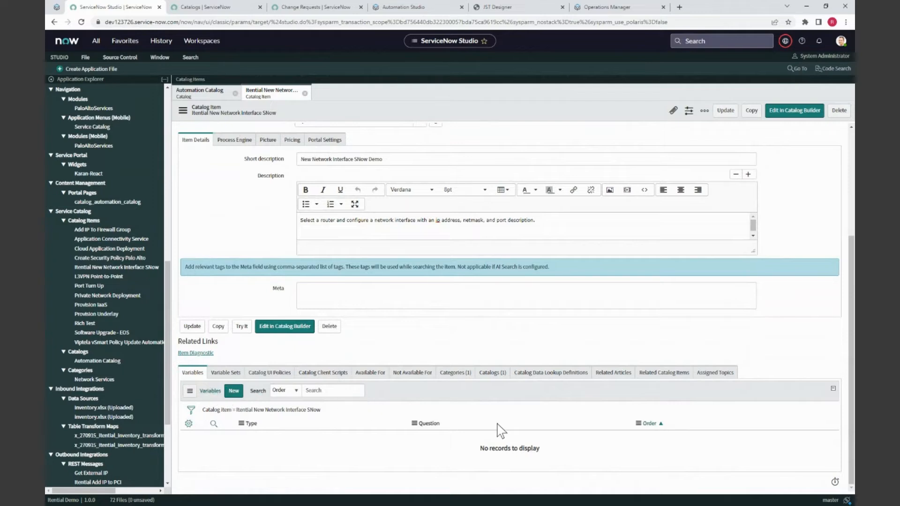
{"action": "left_click", "coordinate": [233, 391]}
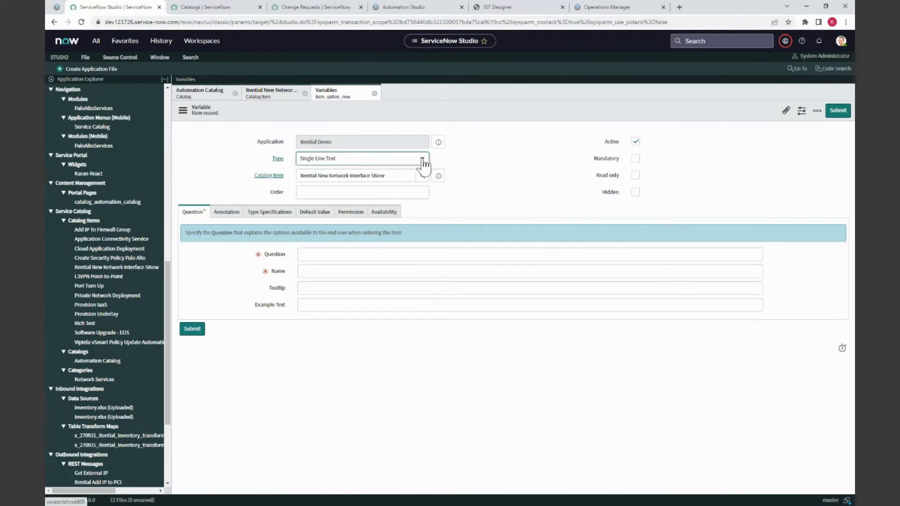
{"action": "left_click", "coordinate": [422, 159]}
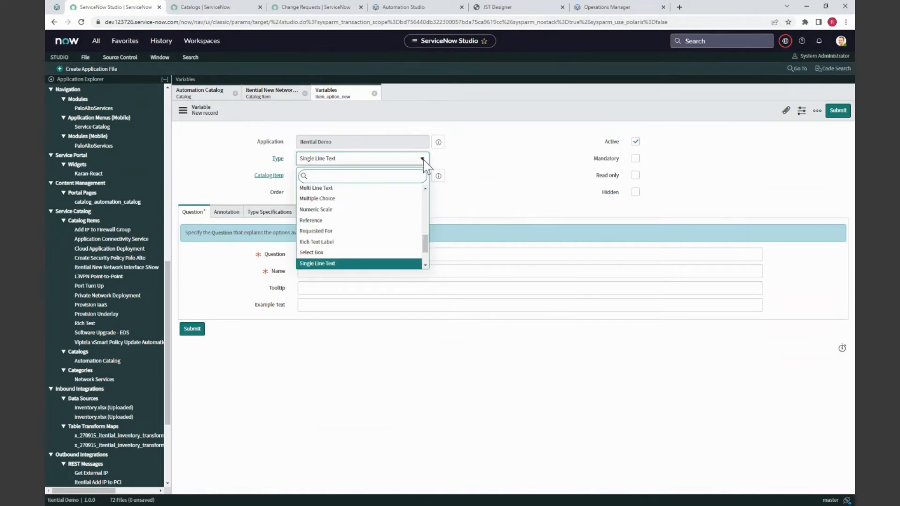
{"action": "left_click", "coordinate": [390, 252]}
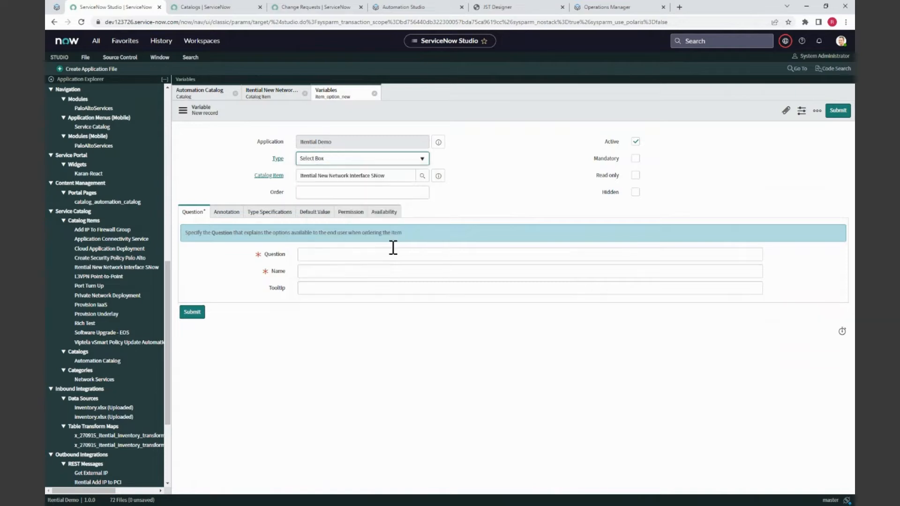
{"action": "left_click", "coordinate": [425, 193]}
{"action": "type", "text": "10"}
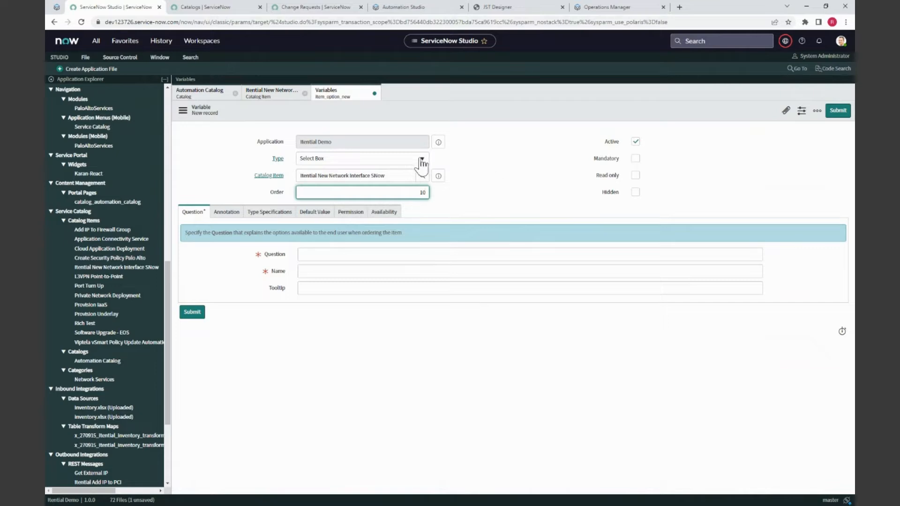
Step: Set the variable's question to "Choose Router" and its name to "router", and submit it
{"action": "left_click", "coordinate": [367, 256]}
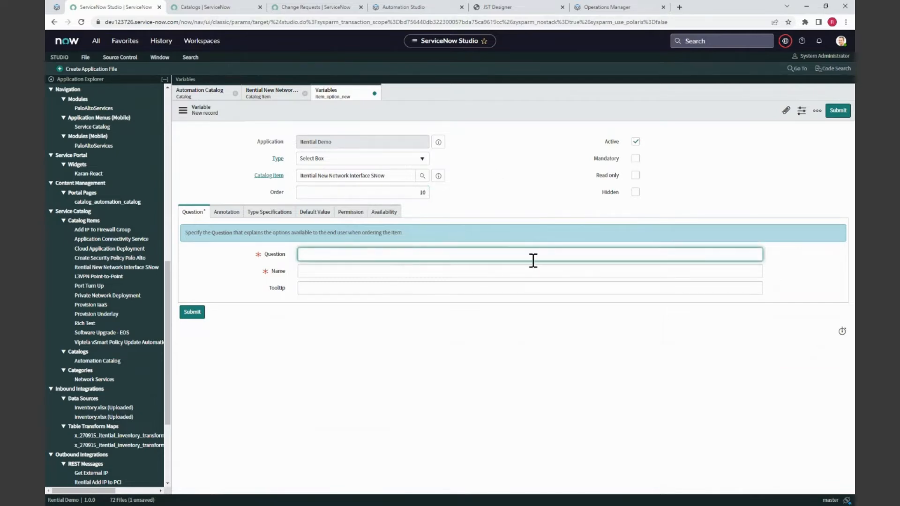
{"action": "type", "text": "Choc"}
{"action": "type", "text": "se"}
{"action": "type", "text": " Router"}
{"action": "key", "text": "Tab"}
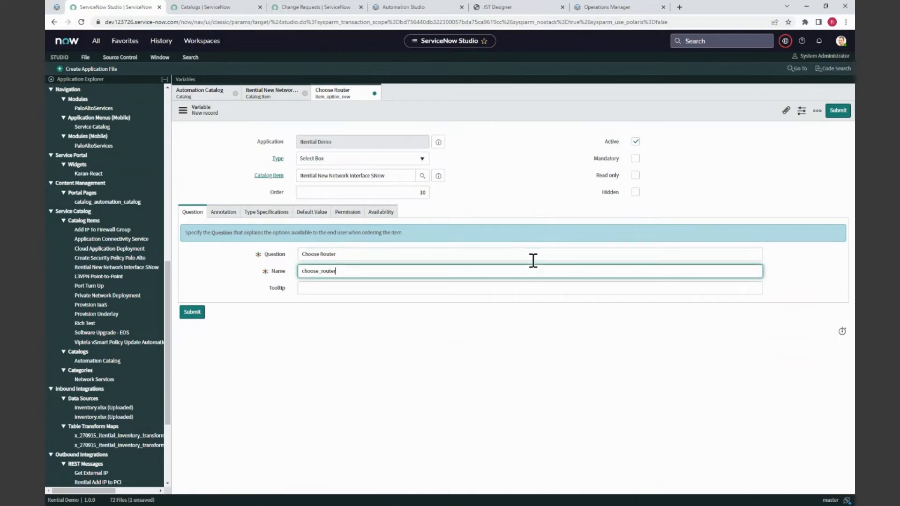
{"action": "key", "text": "BackSpace"}
{"action": "key", "text": "BackSpace"}
{"action": "key", "text": "BackSpace"}
{"action": "key", "text": "BackSpace"}
{"action": "key", "text": "BackSpace"}
{"action": "key", "text": "BackSpace"}
{"action": "key", "text": "BackSpace"}
{"action": "key", "text": "BackSpace"}
{"action": "key", "text": "BackSpace"}
{"action": "key", "text": "BackSpace"}
{"action": "key", "text": "BackSpace"}
{"action": "key", "text": "BackSpace"}
{"action": "type", "text": "route"}
{"action": "left_click", "coordinate": [192, 312]}
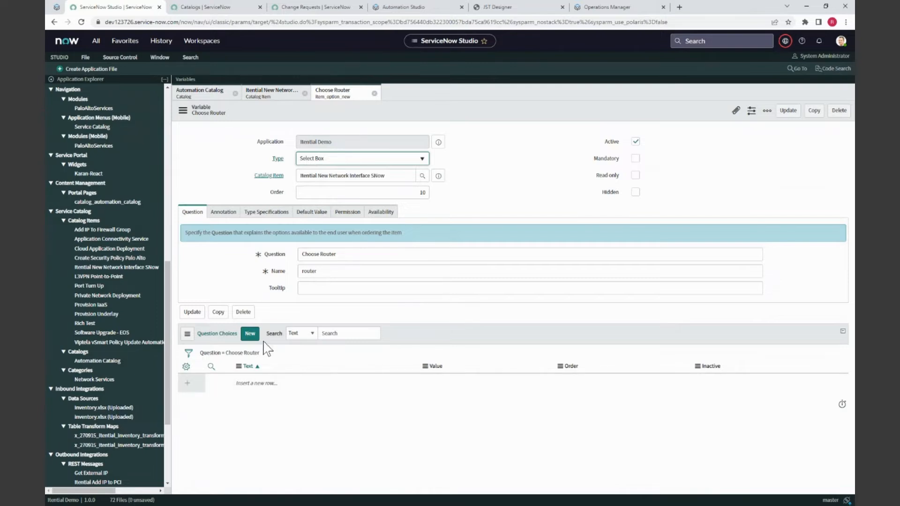
Step: Add a question choice with text and value CORE-ATL-0 to the Choose Router variable and return to the variable's record
{"action": "left_click", "coordinate": [250, 334]}
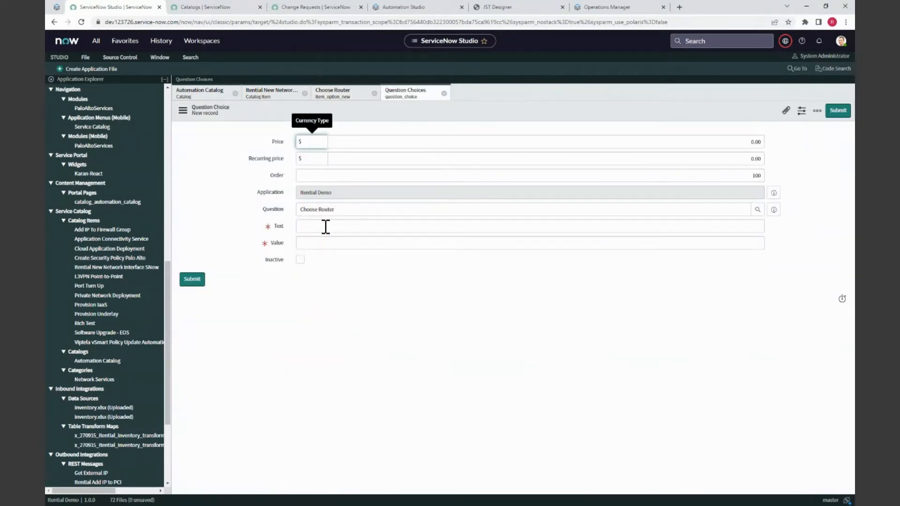
{"action": "left_click", "coordinate": [326, 223]}
{"action": "type", "text": "CORE"}
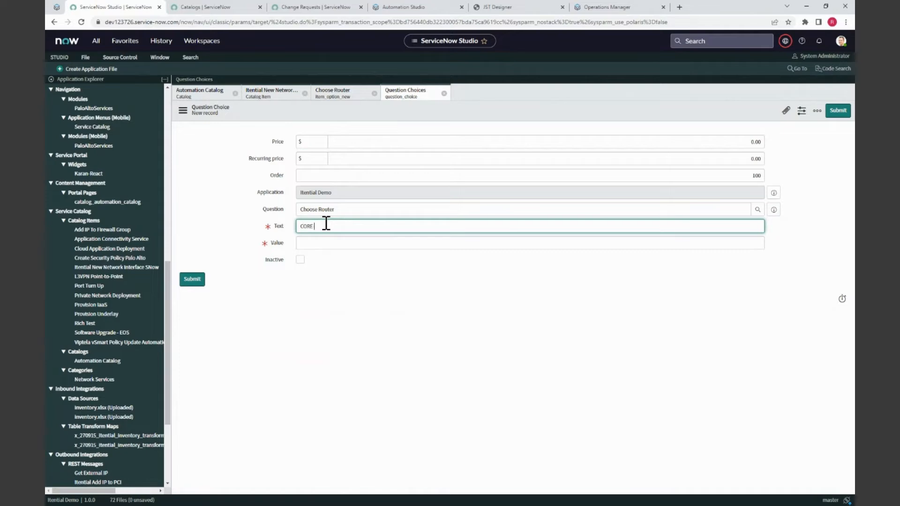
{"action": "type", "text": "-ATL-0"}
{"action": "left_click", "coordinate": [357, 246]}
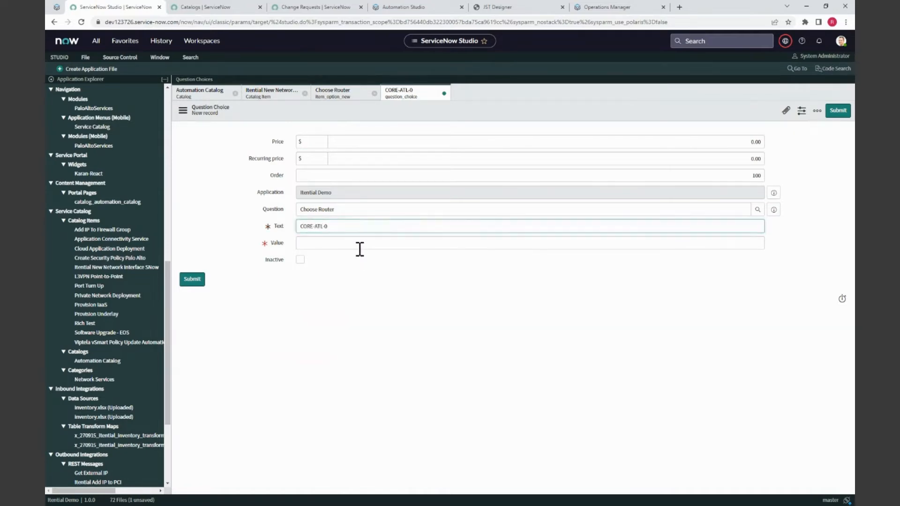
{"action": "type", "text": "CORE-ATL0"}
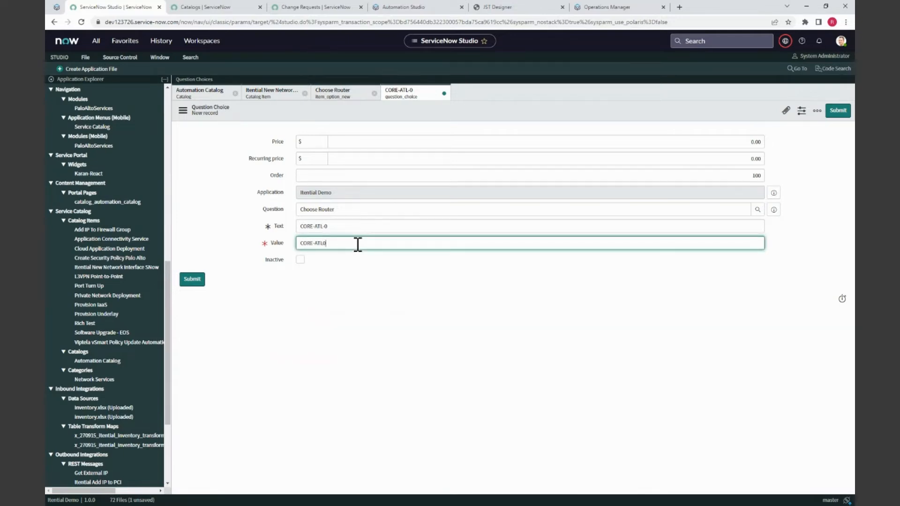
{"action": "key", "text": "BackSpace"}
{"action": "type", "text": "-0"}
{"action": "left_click", "coordinate": [193, 281]}
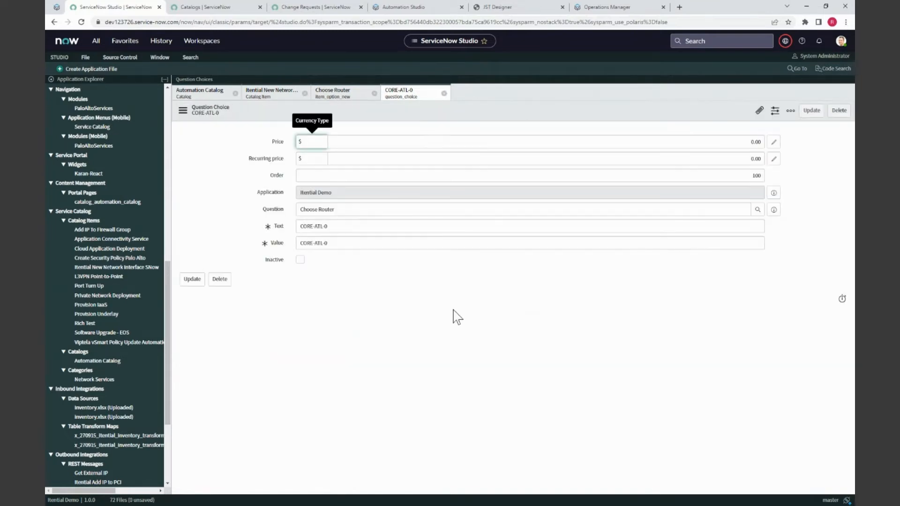
{"action": "left_click", "coordinate": [368, 103]}
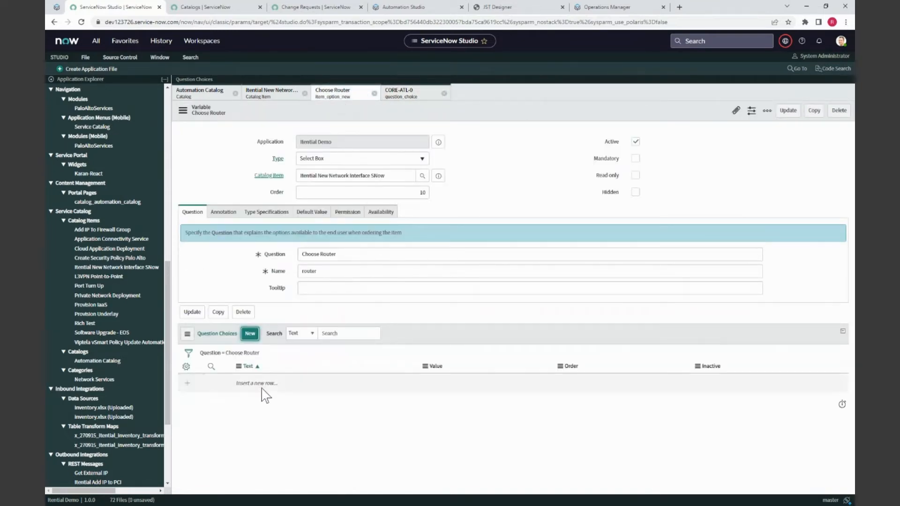
Step: Add a second question choice with text and value CORE-ATL-1 and order 200 to the Choose Router variable
{"action": "left_click", "coordinate": [244, 331]}
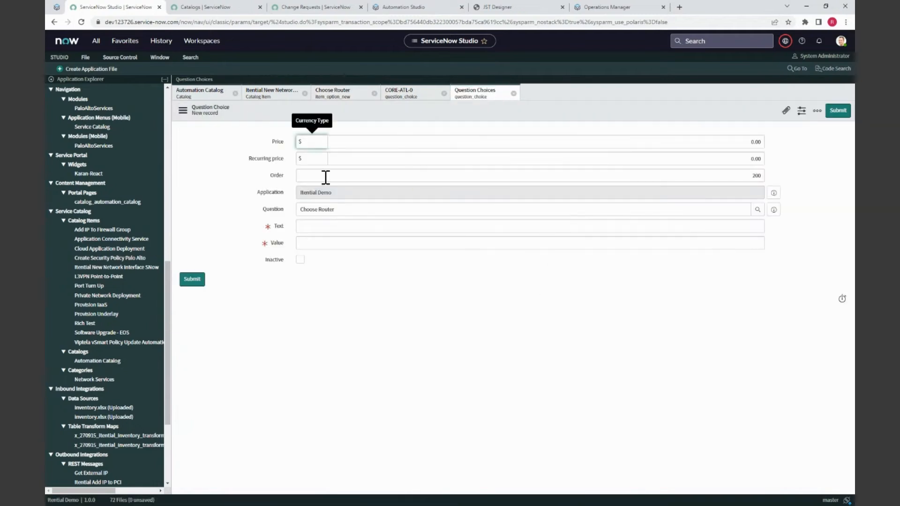
{"action": "left_click", "coordinate": [325, 177]}
{"action": "left_click", "coordinate": [322, 226]}
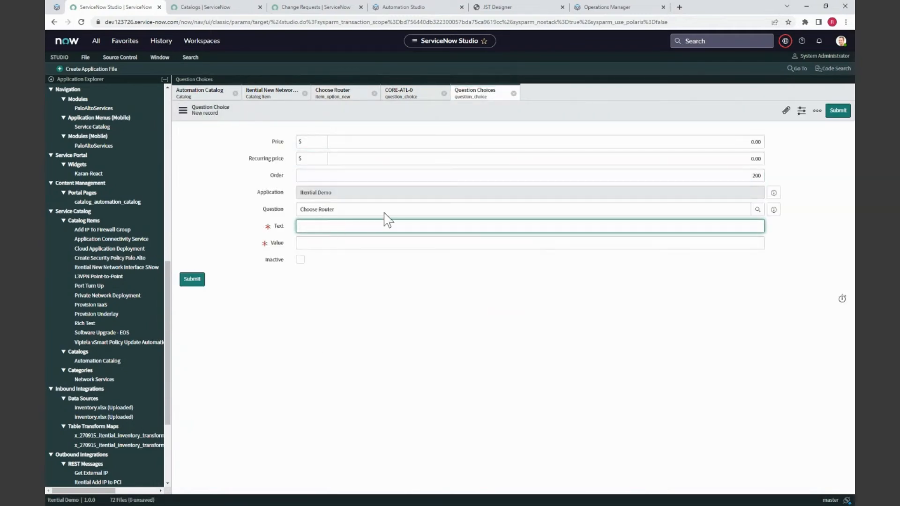
{"action": "type", "text": "CORE"}
{"action": "type", "text": "-AL"}
{"action": "type", "text": "L-1"}
{"action": "key", "text": "Tab"}
{"action": "type", "text": "coRE-ATL-1"}
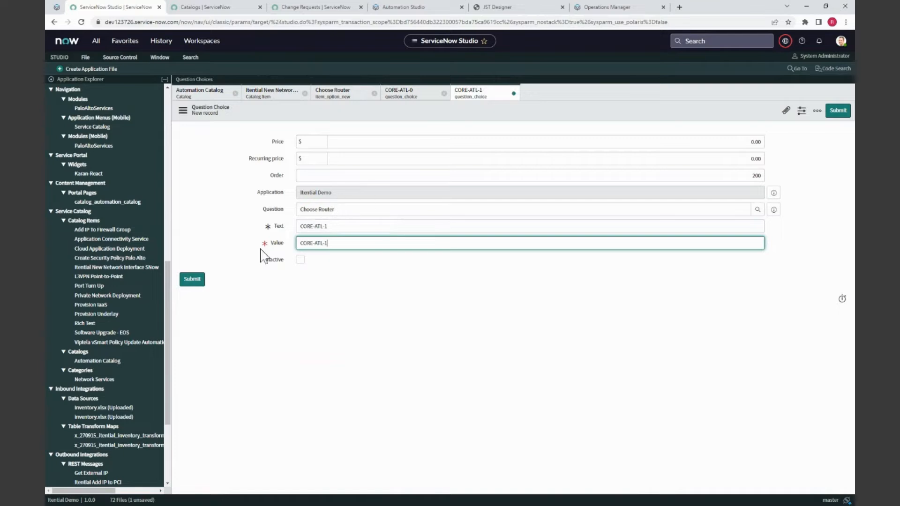
{"action": "left_click", "coordinate": [188, 280]}
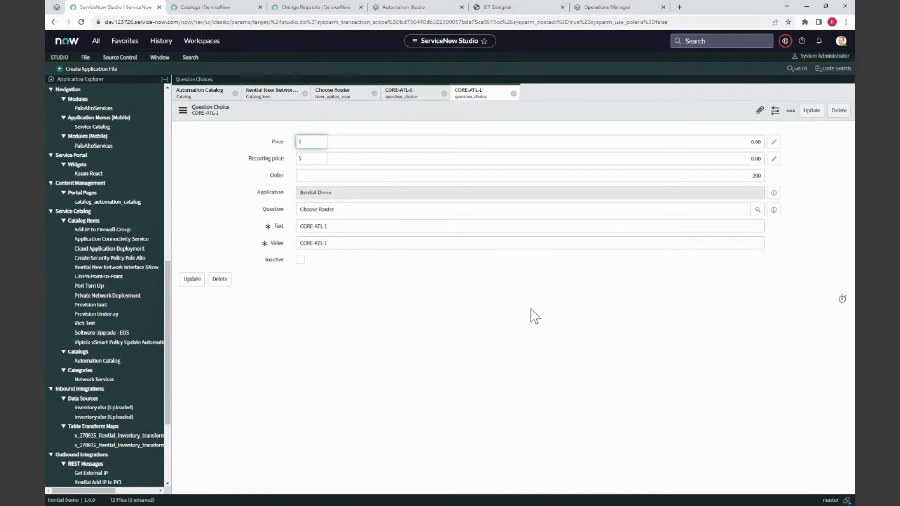
Step: Close both question choice records, update the Choose Router variable, and return to the catalog item
{"action": "left_click", "coordinate": [444, 93]}
{"action": "left_click", "coordinate": [443, 93]}
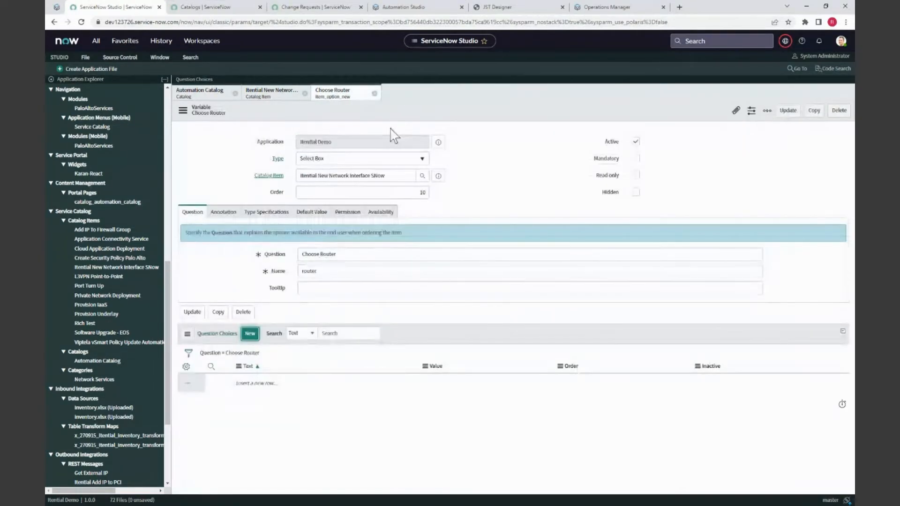
{"action": "left_click", "coordinate": [192, 312]}
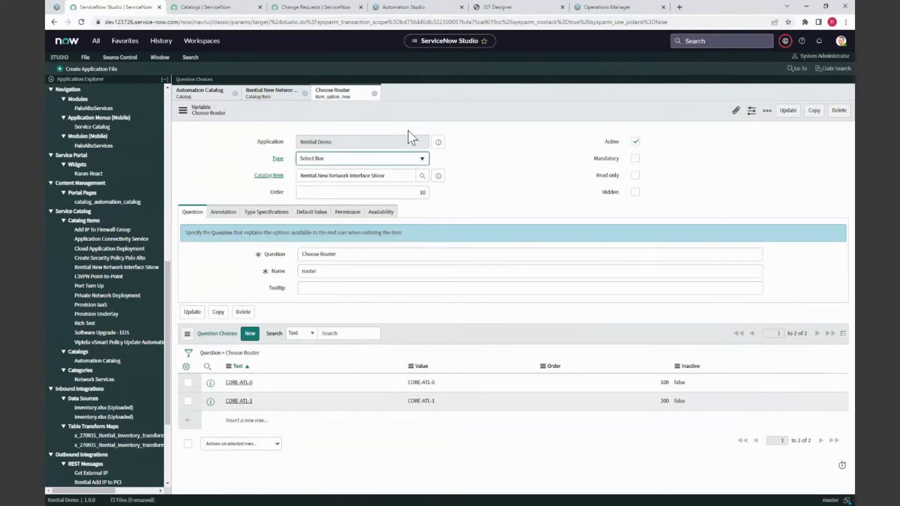
{"action": "left_click", "coordinate": [374, 94]}
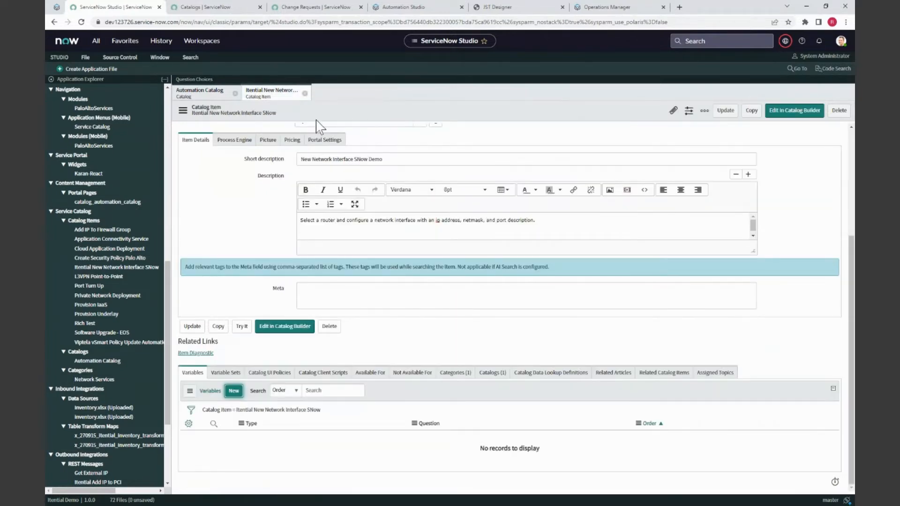
Step: Start a new Single Line Text variable for the catalog item with order 20 and the question "Interface name"
{"action": "left_click", "coordinate": [233, 391]}
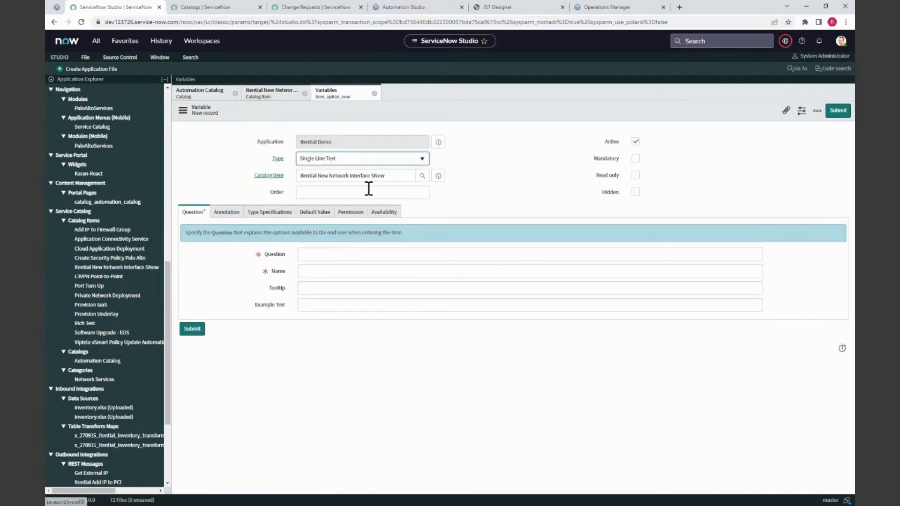
{"action": "left_click", "coordinate": [399, 193]}
{"action": "type", "text": "20"}
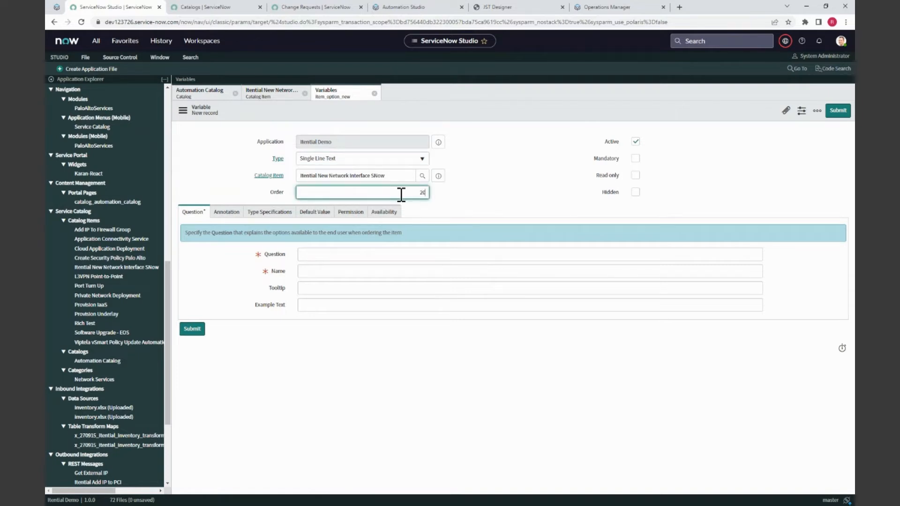
{"action": "left_click", "coordinate": [402, 249]}
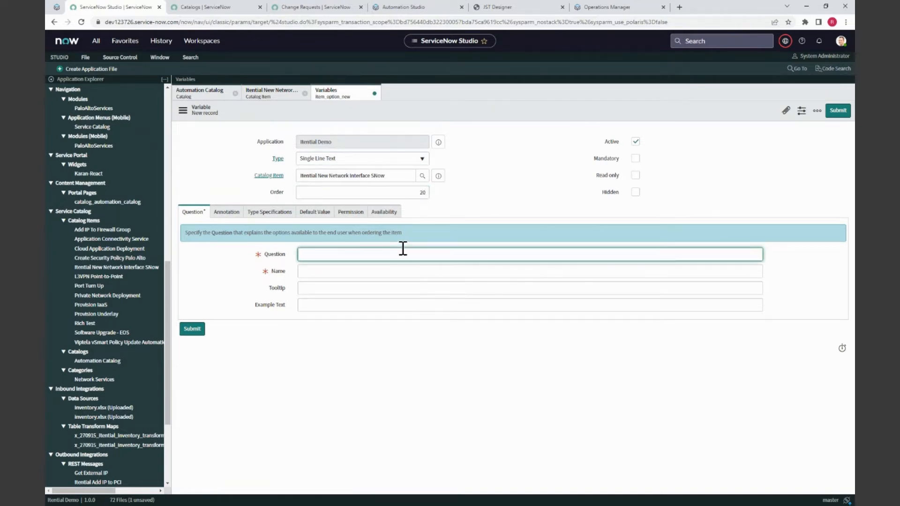
{"action": "type", "text": "Interface name"}
{"action": "key", "text": "Tab"}
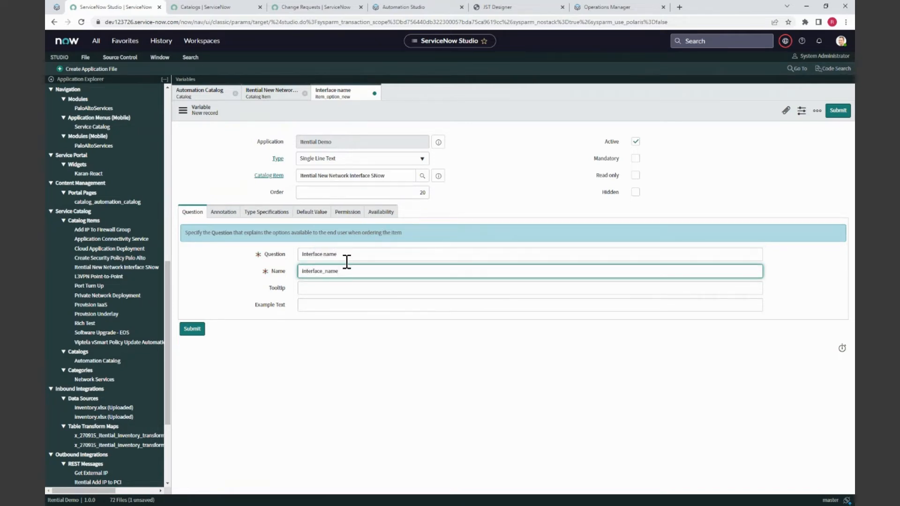
Step: Shorten the variable's name to "intface", set its example text to "EX: Loopback301", submit it, and close the record
{"action": "left_click_drag", "start_coordinate": [322, 271], "coordinate": [351, 268]}
{"action": "key", "text": "BackSpace"}
{"action": "key", "text": "BackSpace"}
{"action": "key", "text": "BackSpace"}
{"action": "key", "text": "BackSpace"}
{"action": "type", "text": "t"}
{"action": "left_click", "coordinate": [319, 305]}
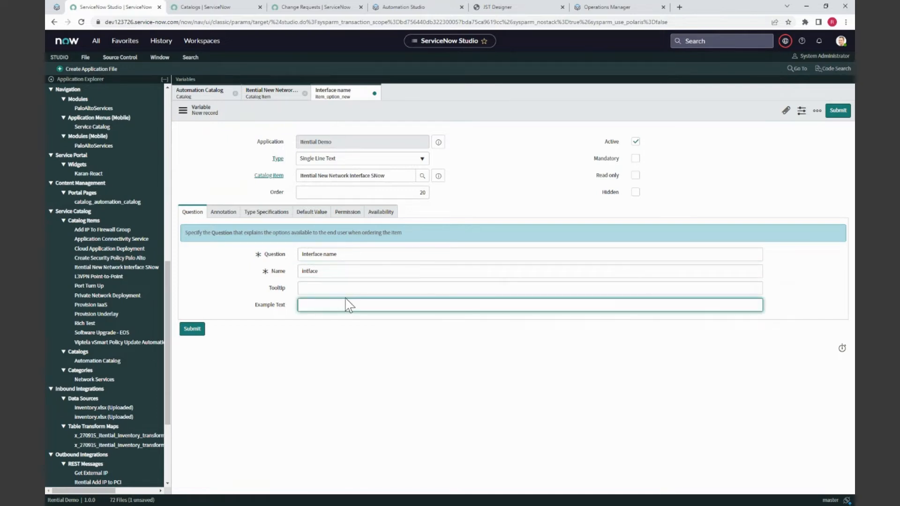
{"action": "type", "text": "EX"}
{"action": "type", "text": ": Loopback301"}
{"action": "left_click", "coordinate": [193, 331]}
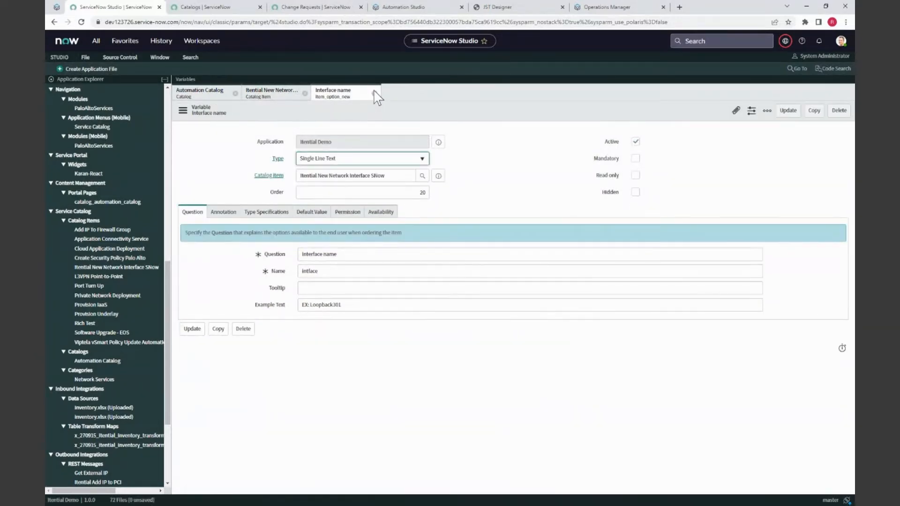
{"action": "left_click", "coordinate": [374, 93]}
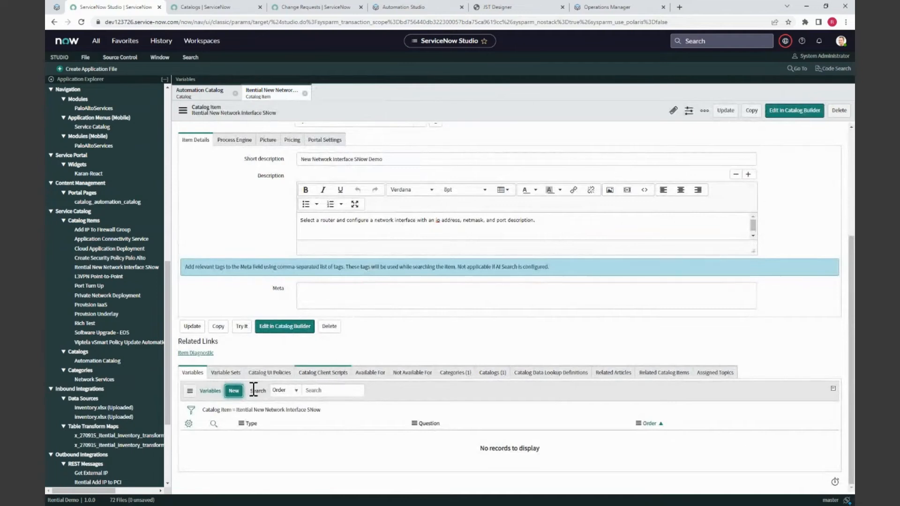
Step: Add a Single Line Text variable with order 30, question "IP address", name "ip_address", and example text "EX: 10.10.10.1"
{"action": "left_click", "coordinate": [233, 391]}
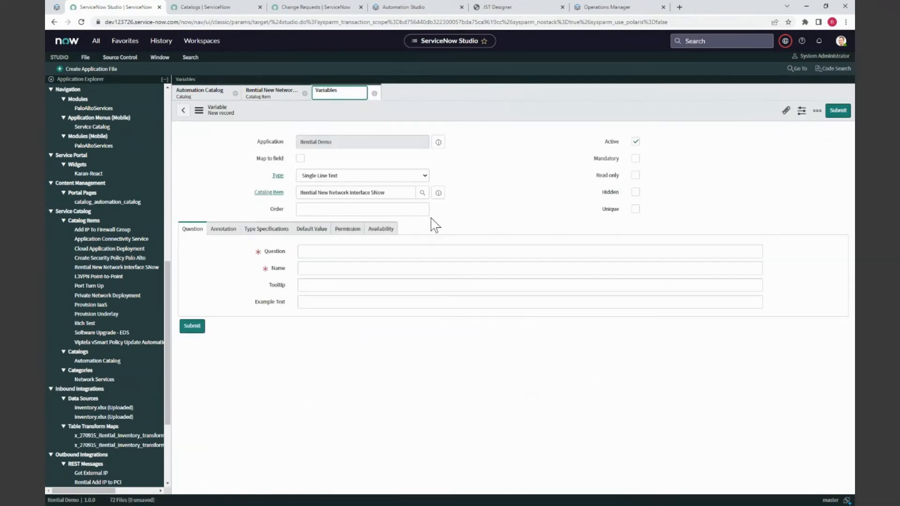
{"action": "left_click", "coordinate": [365, 193]}
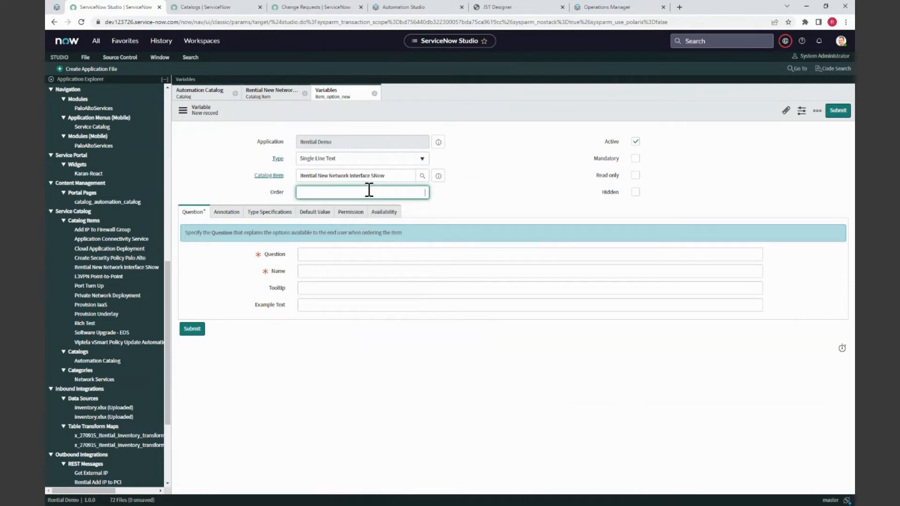
{"action": "left_click", "coordinate": [347, 254]}
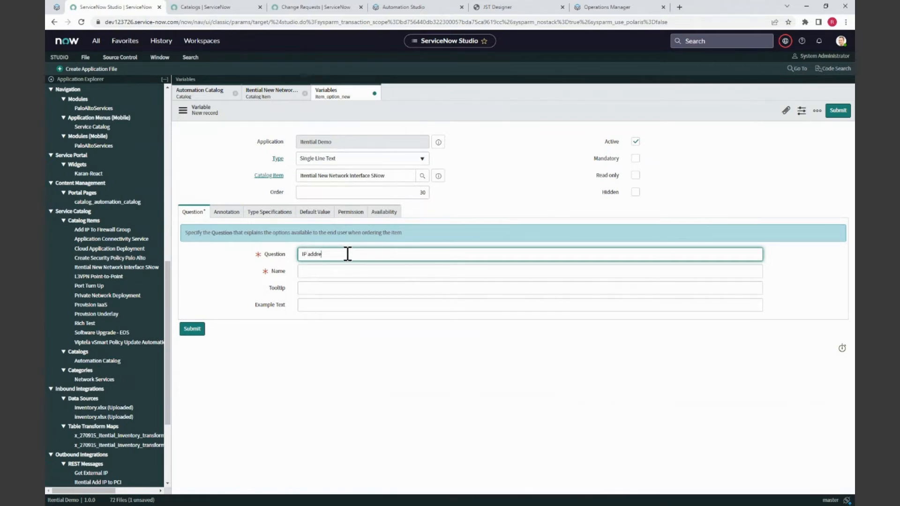
{"action": "left_click", "coordinate": [341, 271]}
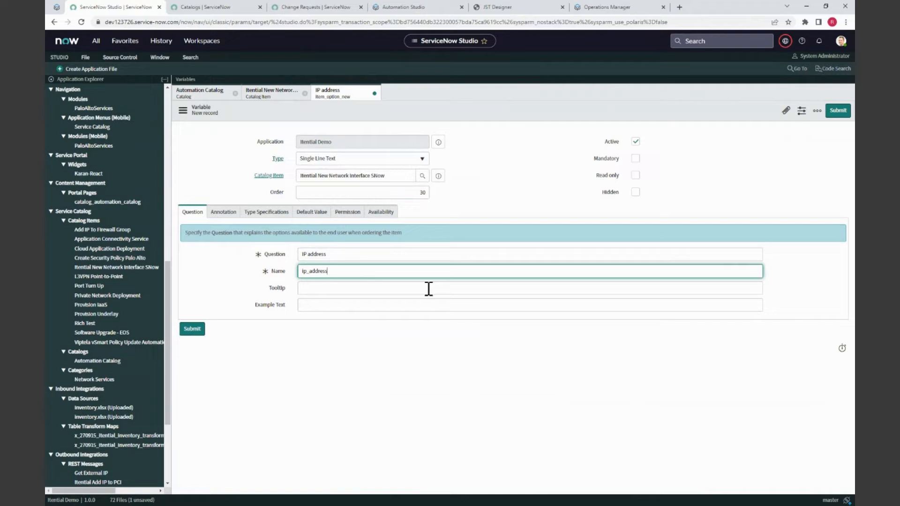
{"action": "left_click", "coordinate": [345, 308]}
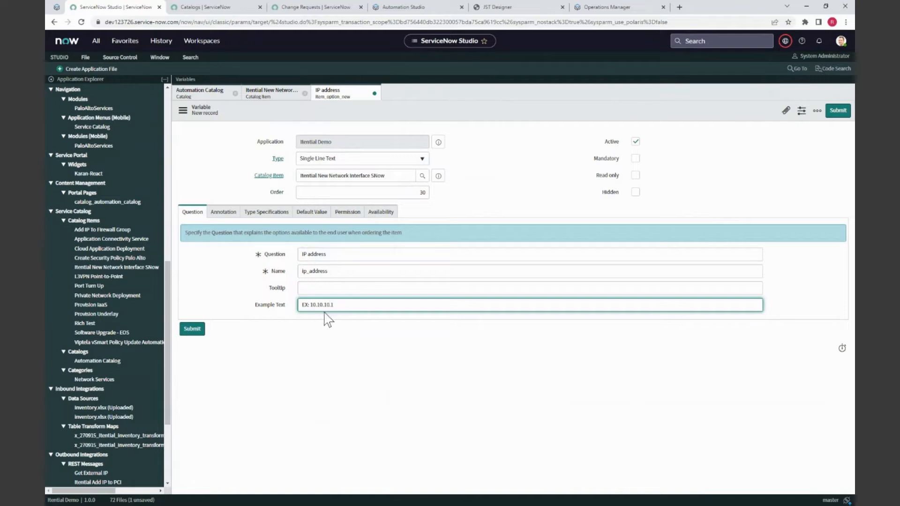
{"action": "left_click", "coordinate": [190, 329]}
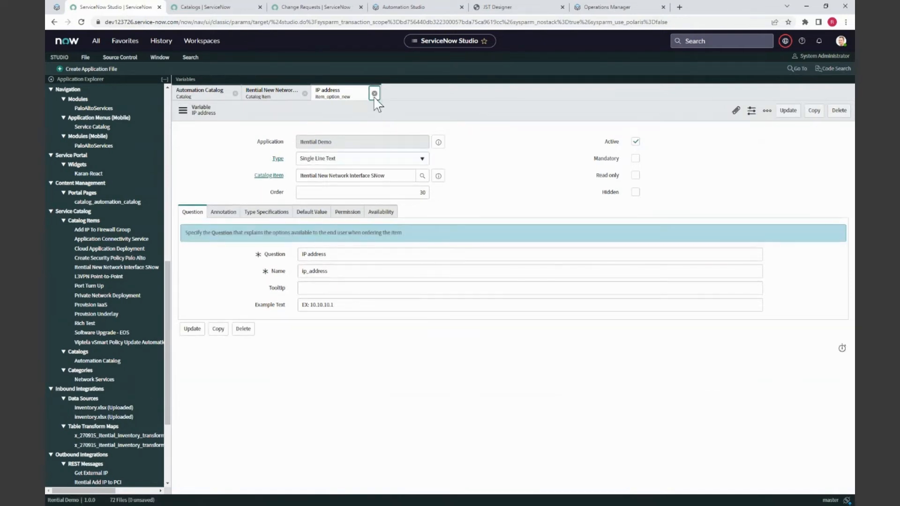
{"action": "left_click", "coordinate": [374, 93]}
Step: Add a Single Line Text variable with order 40, question "Netmask", name "netmask", and example text "EX: 255.255.255.255"
{"action": "left_click", "coordinate": [233, 391]}
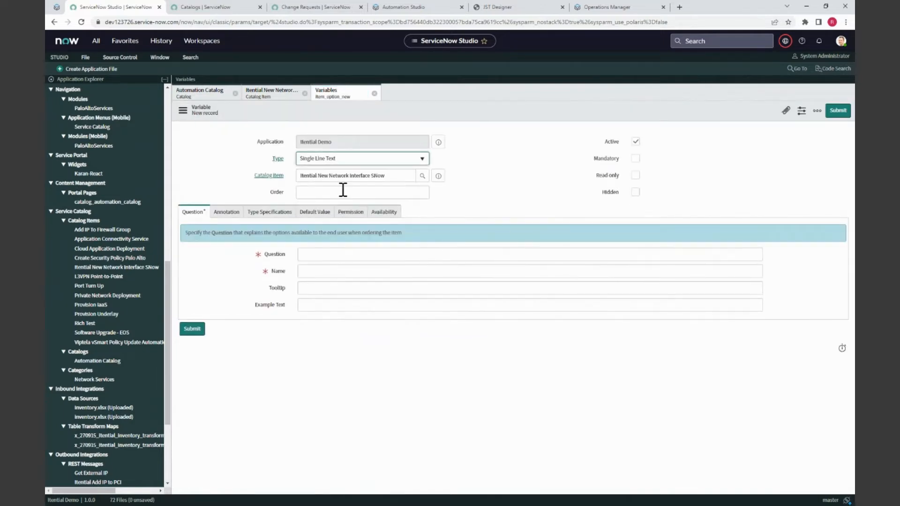
{"action": "left_click", "coordinate": [361, 192]}
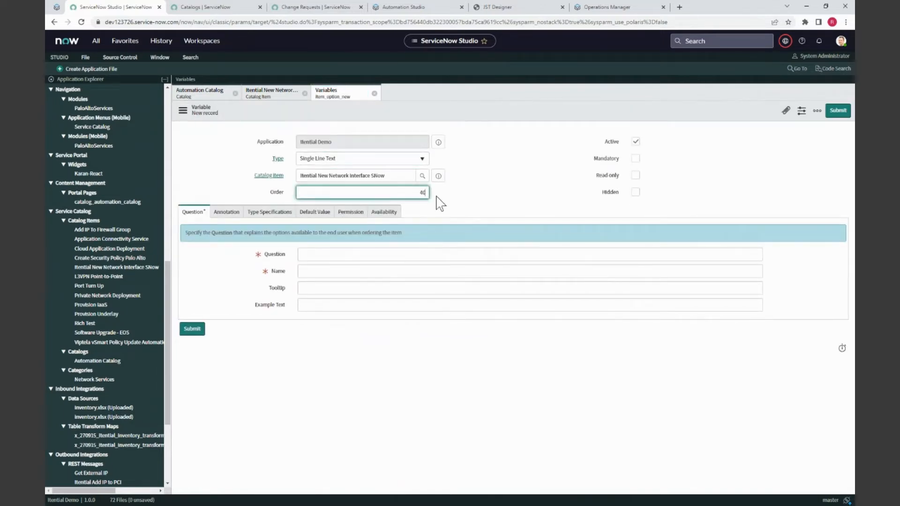
{"action": "left_click", "coordinate": [345, 255]}
{"action": "type", "text": "Net"}
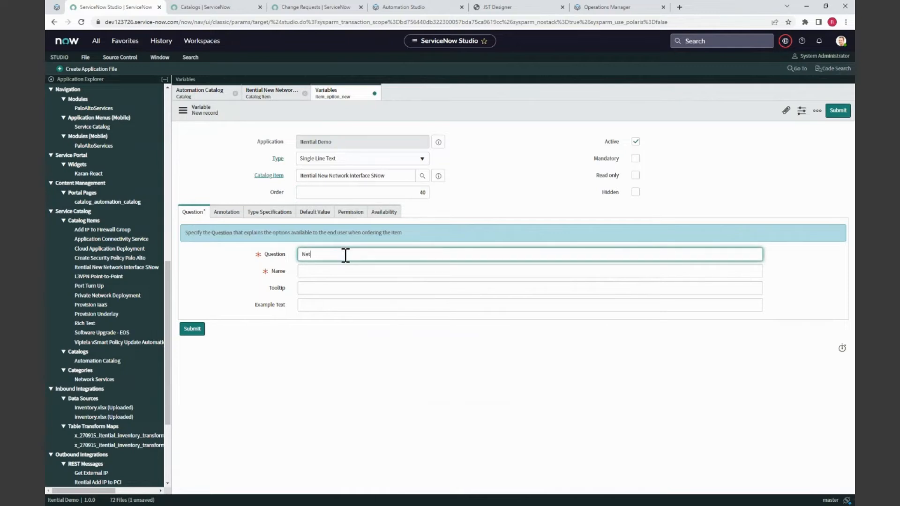
{"action": "type", "text": "mask"}
{"action": "left_click", "coordinate": [339, 272]}
{"action": "left_click", "coordinate": [322, 305]}
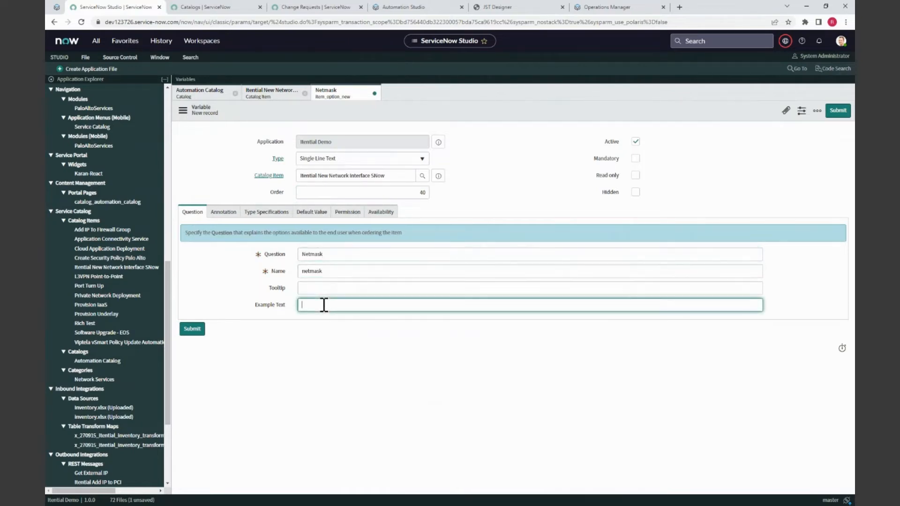
{"action": "type", "text": "EX: 255.255.255.255"}
{"action": "left_click", "coordinate": [192, 329]}
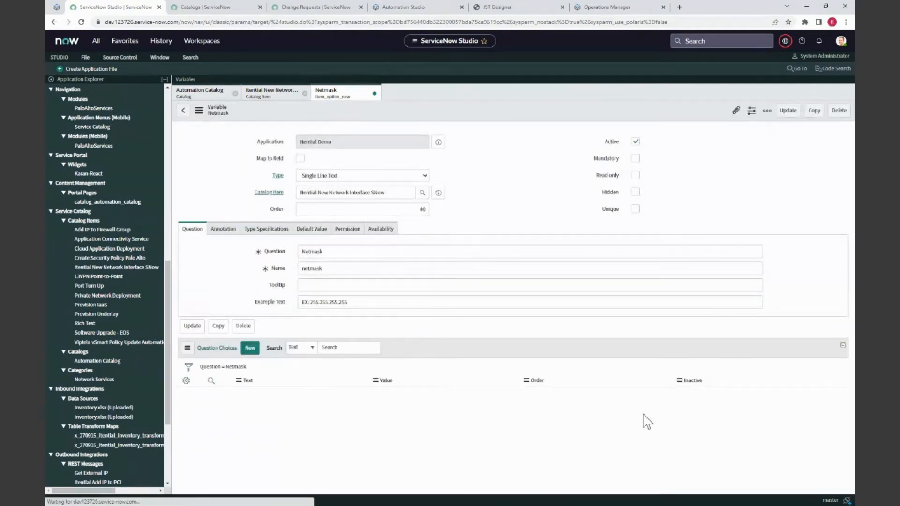
{"action": "left_click", "coordinate": [374, 94]}
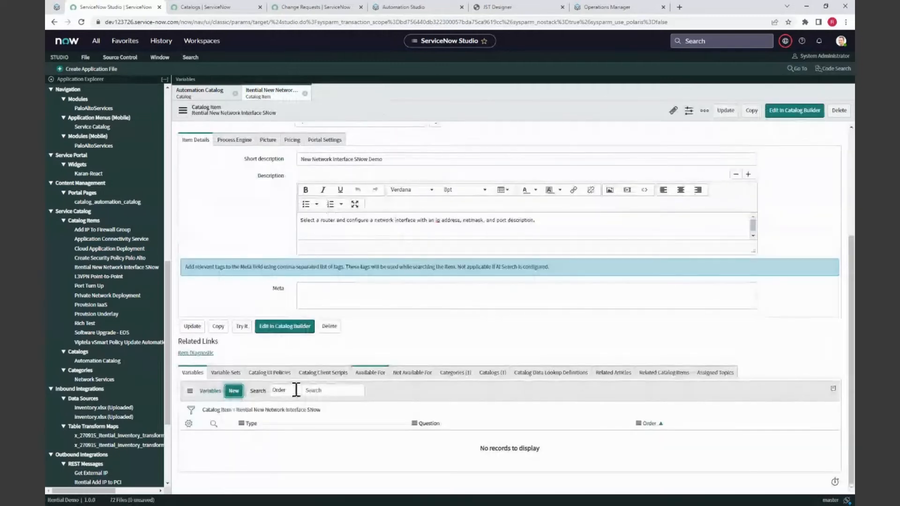
Step: Add a Single Line Text variable with order 50, question "Description", name "description", and example text "EX: test"
{"action": "left_click", "coordinate": [233, 391]}
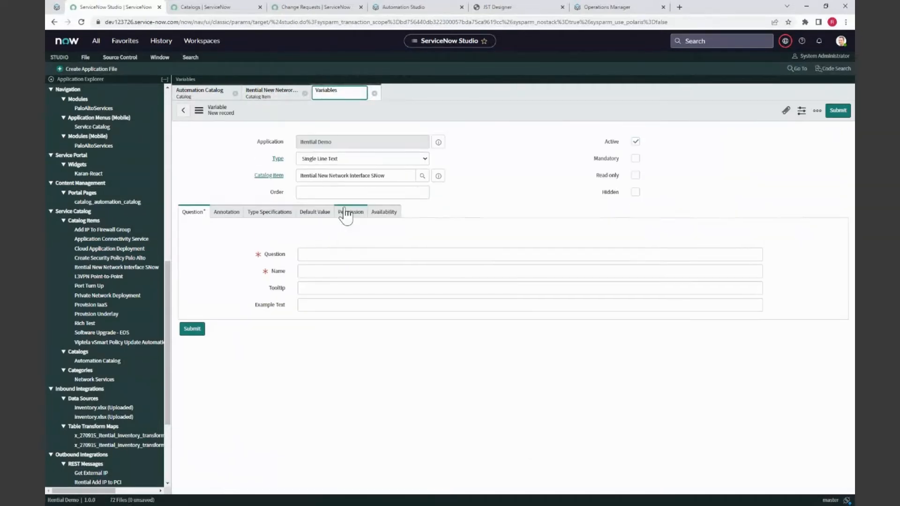
{"action": "type", "text": "50"}
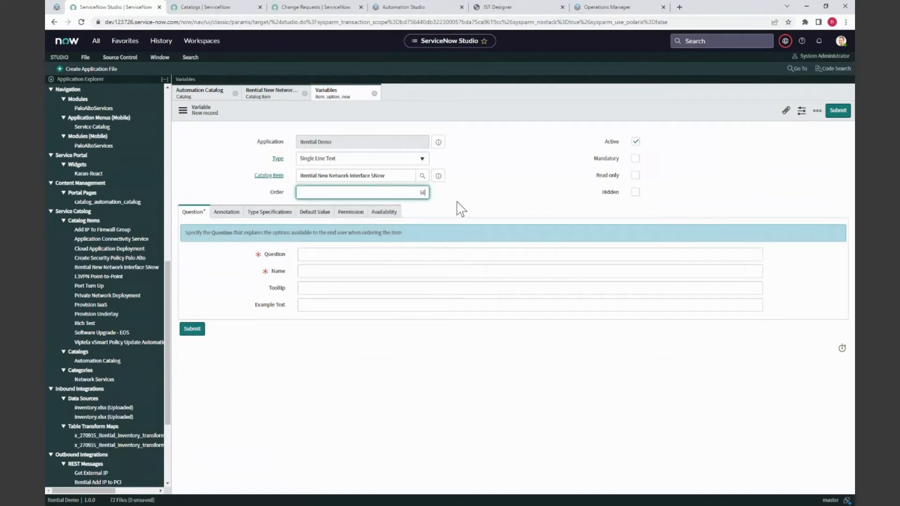
{"action": "left_click", "coordinate": [356, 257]}
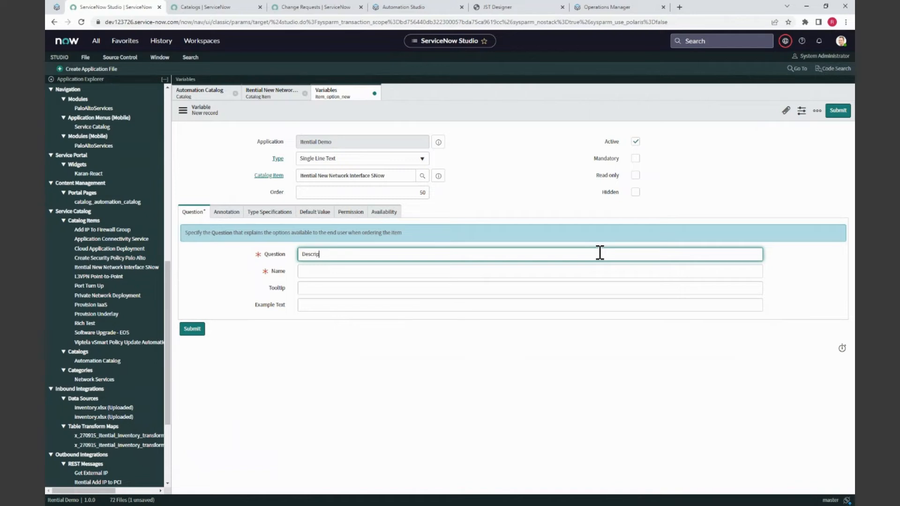
{"action": "left_click", "coordinate": [397, 278]}
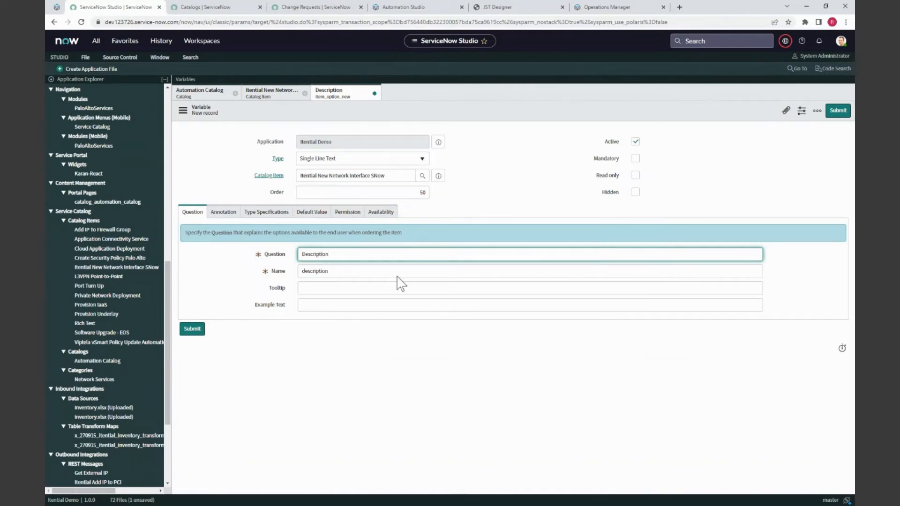
{"action": "left_click", "coordinate": [364, 307]}
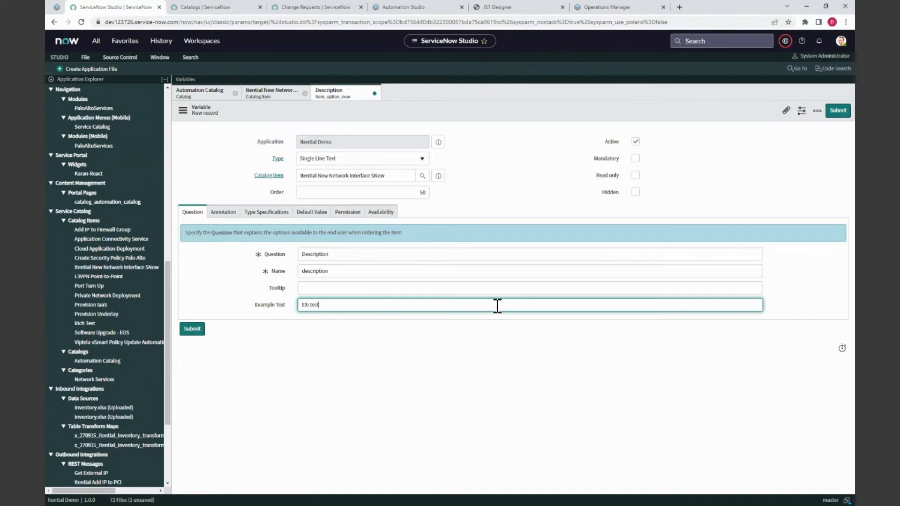
{"action": "left_click", "coordinate": [187, 330]}
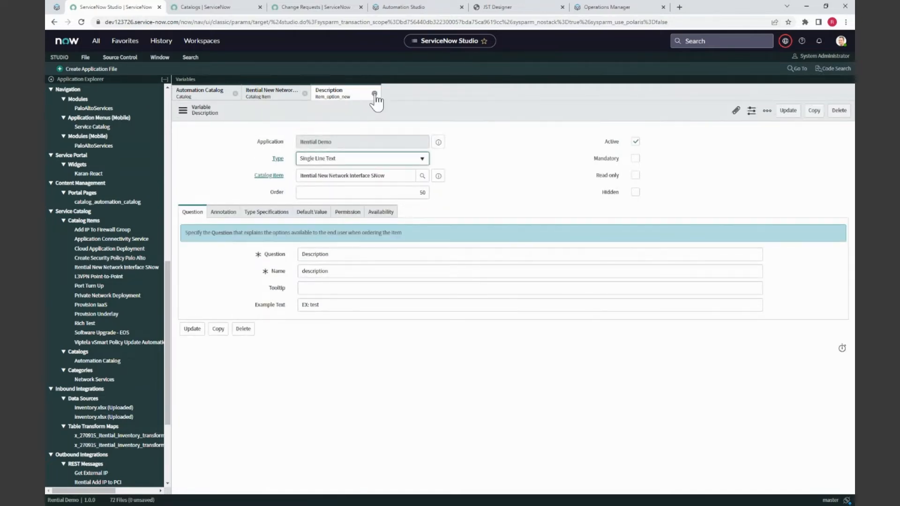
Step: Close the Description variable, update the catalog item, and bring its variables list into view
{"action": "left_click", "coordinate": [374, 93]}
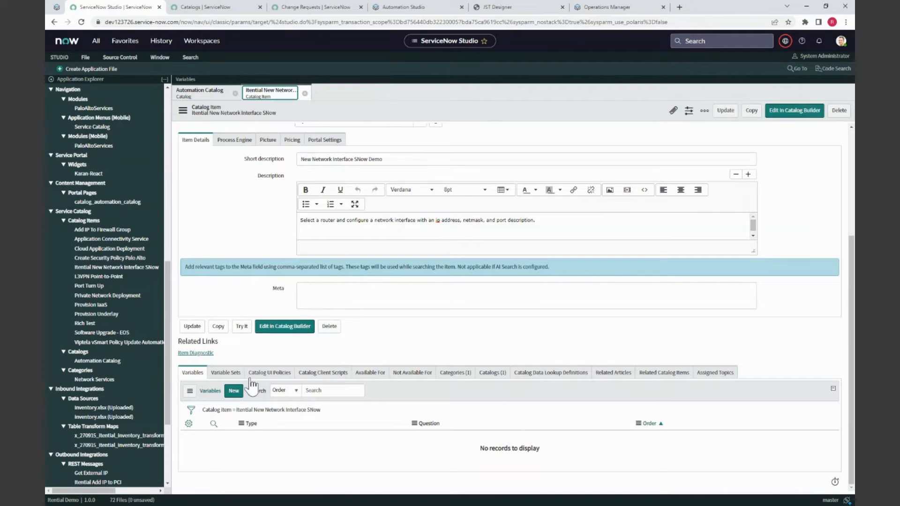
{"action": "left_click", "coordinate": [189, 328]}
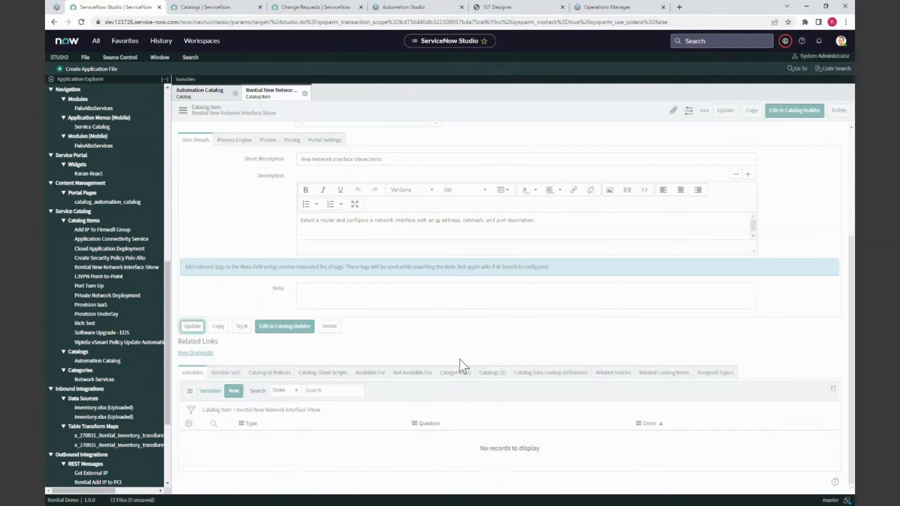
{"action": "scroll", "coordinate": [589, 295], "scroll_direction": "down", "scroll_amount": 3}
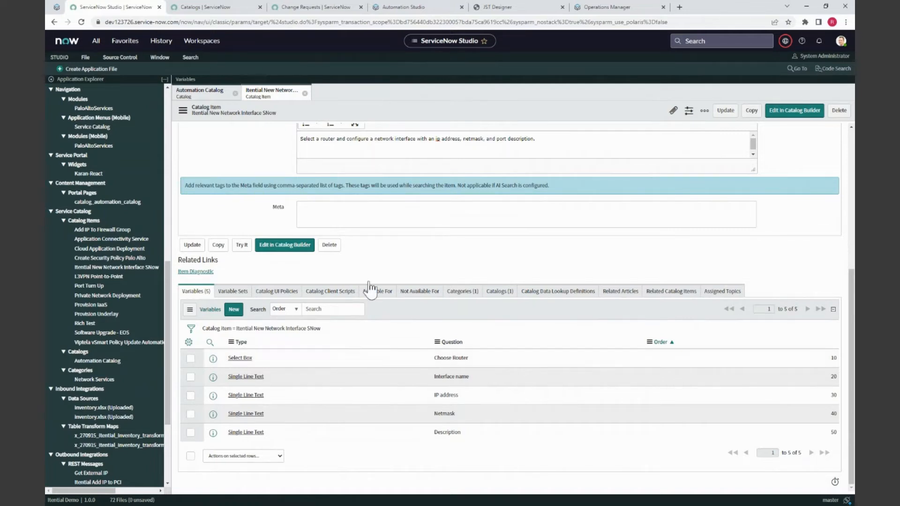
Step: Open the Itential New Network Interface SNow item in the Automation Catalog, check its router choices, and return to the catalogs list
{"action": "left_click", "coordinate": [206, 7]}
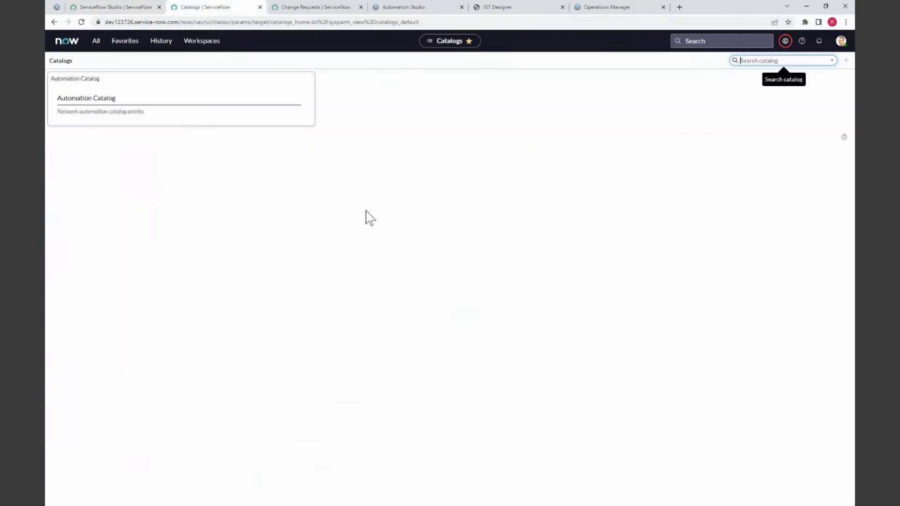
{"action": "left_click", "coordinate": [90, 100]}
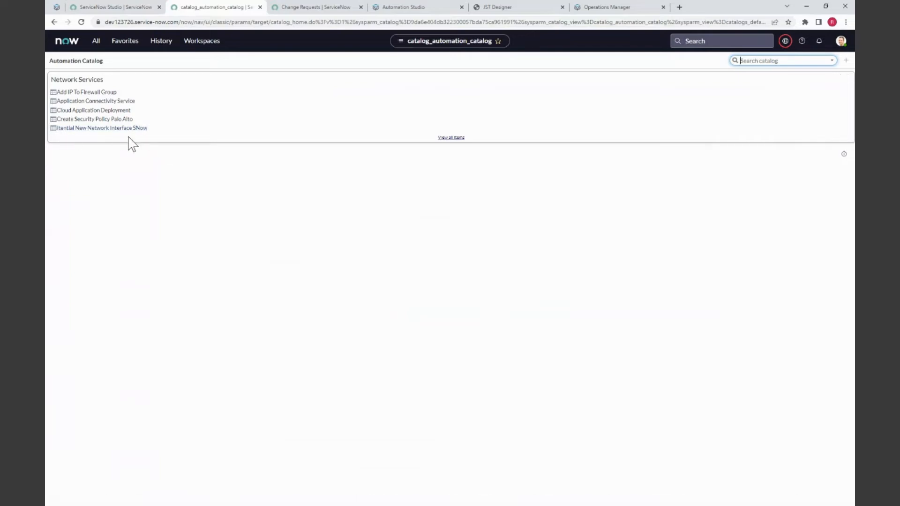
{"action": "left_click", "coordinate": [111, 130]}
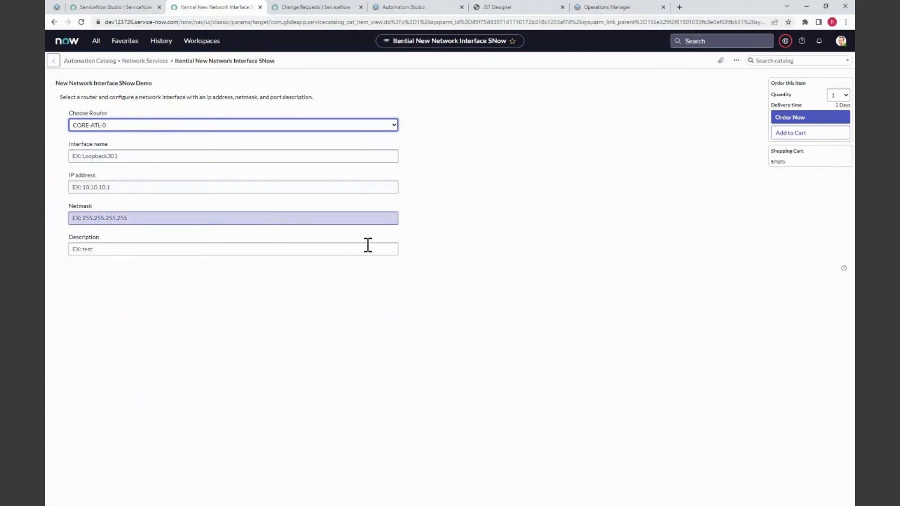
{"action": "left_click", "coordinate": [278, 134]}
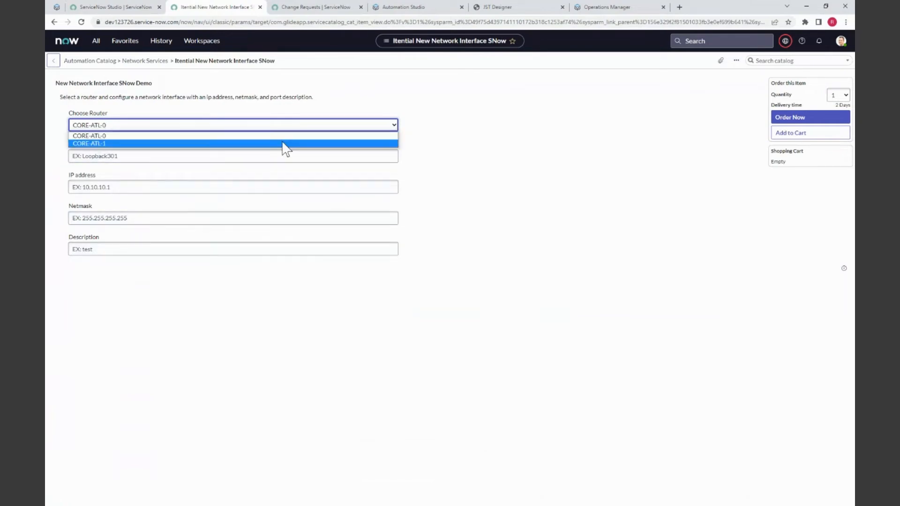
{"action": "left_click", "coordinate": [289, 133]}
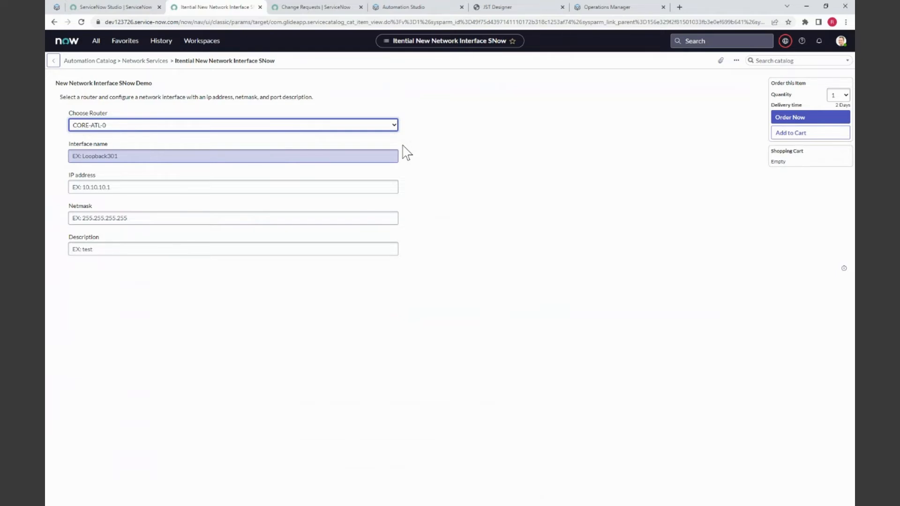
{"action": "left_click", "coordinate": [126, 41]}
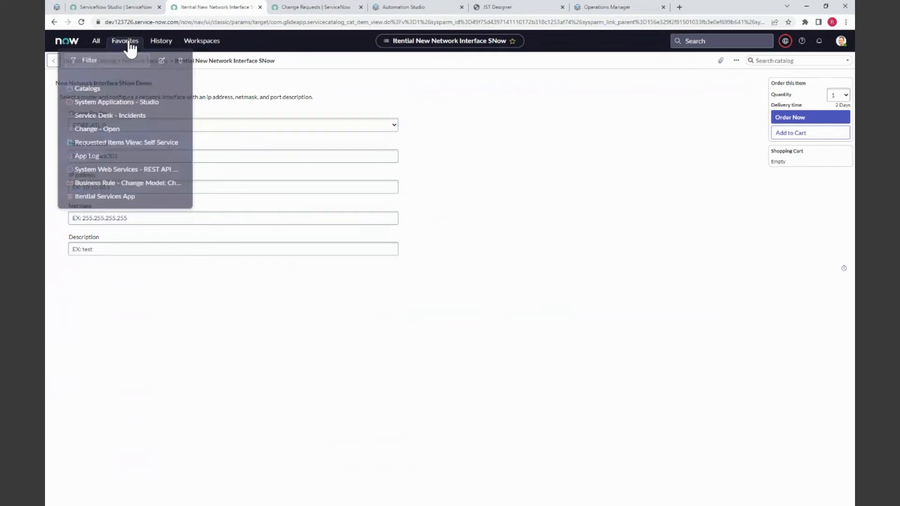
{"action": "left_click", "coordinate": [119, 83]}
Step: Switch back to ServiceNow Studio and create a new Business Rule application file
{"action": "left_click", "coordinate": [116, 7]}
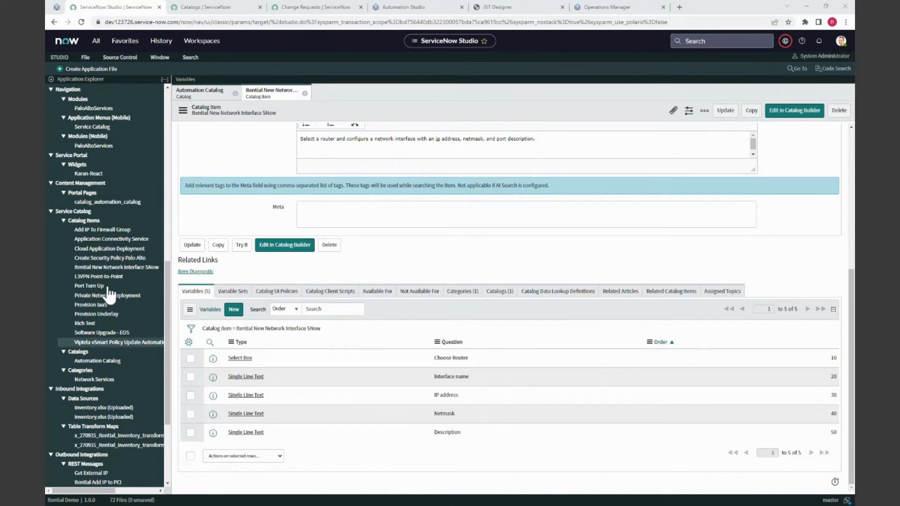
{"action": "scroll", "coordinate": [127, 267], "scroll_direction": "down", "scroll_amount": 3}
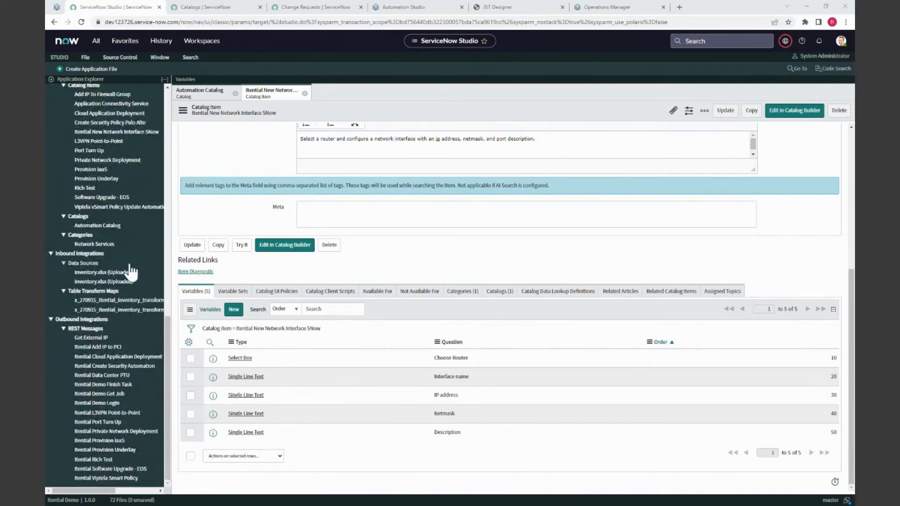
{"action": "scroll", "coordinate": [130, 271], "scroll_direction": "up", "scroll_amount": 5}
{"action": "scroll", "coordinate": [127, 271], "scroll_direction": "up", "scroll_amount": 6}
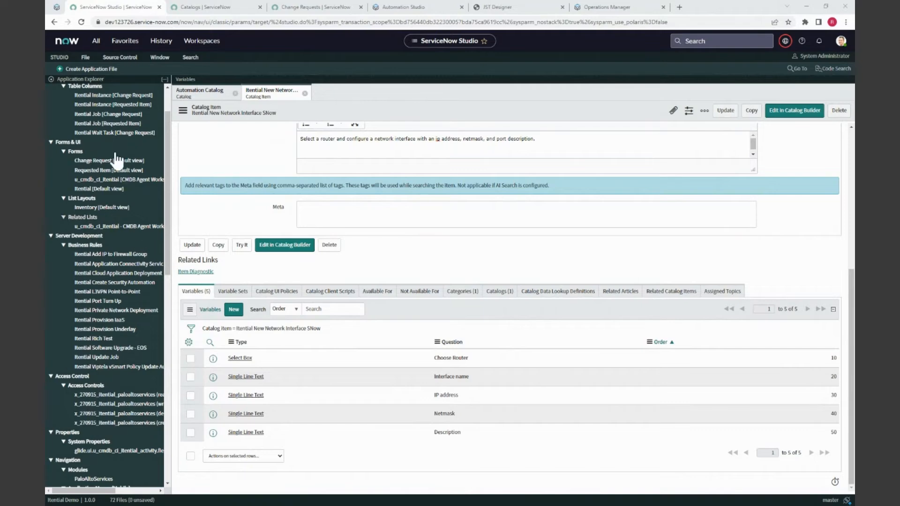
{"action": "left_click", "coordinate": [94, 69]}
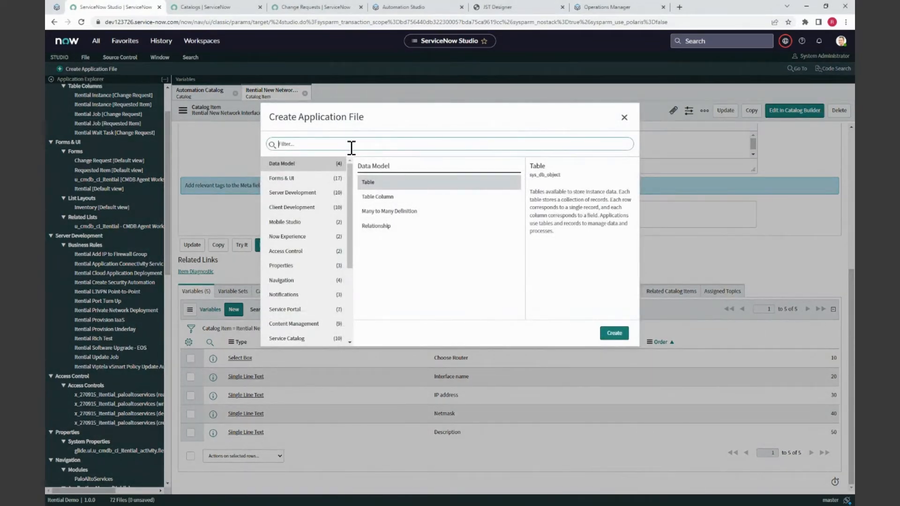
{"action": "type", "text": "Business"}
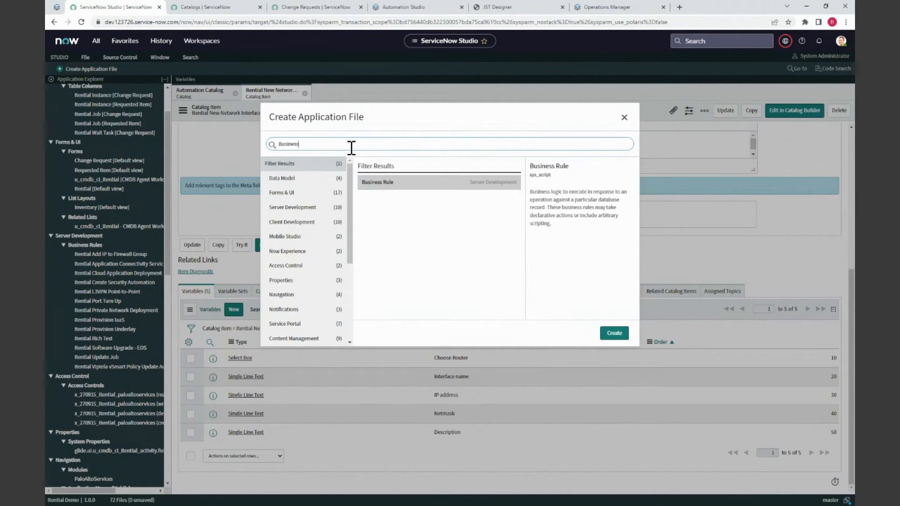
{"action": "left_click", "coordinate": [381, 185]}
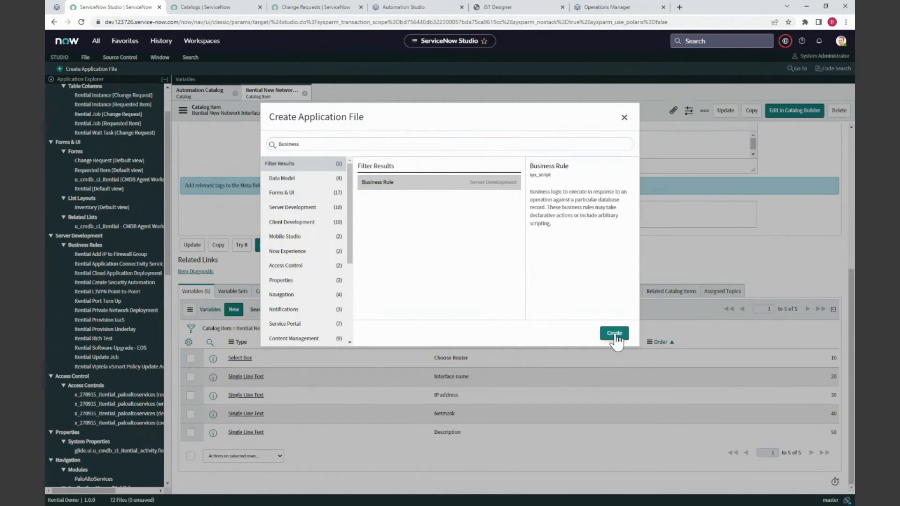
{"action": "left_click", "coordinate": [614, 333]}
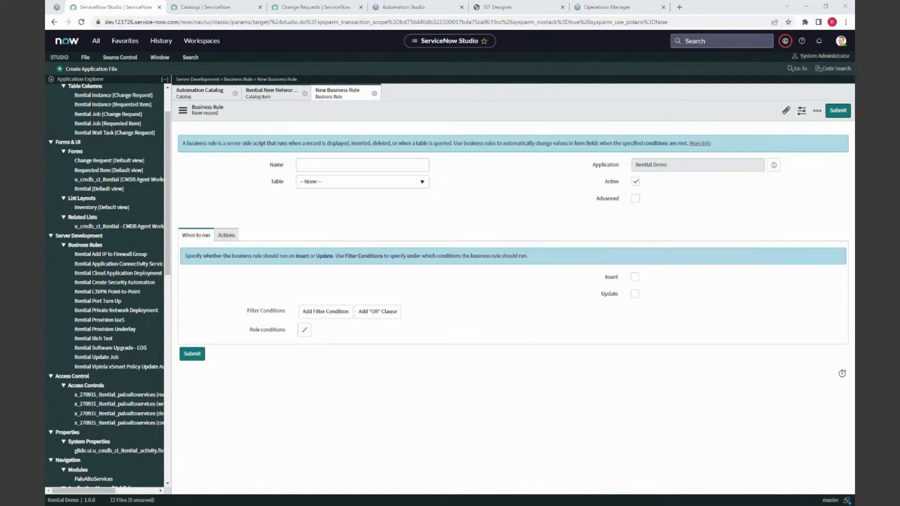
Step: Name the business rule "Itential New Network Interface SNow" and set its table to Requested Item [sc_req_item]
{"action": "left_click", "coordinate": [325, 164]}
{"action": "type", "text": "Itential New Network Interface SNow"}
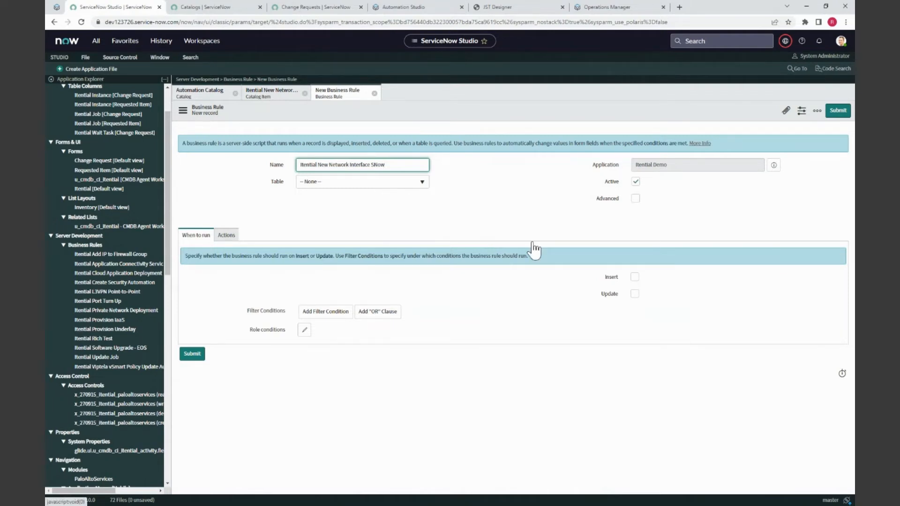
{"action": "left_click", "coordinate": [408, 181]}
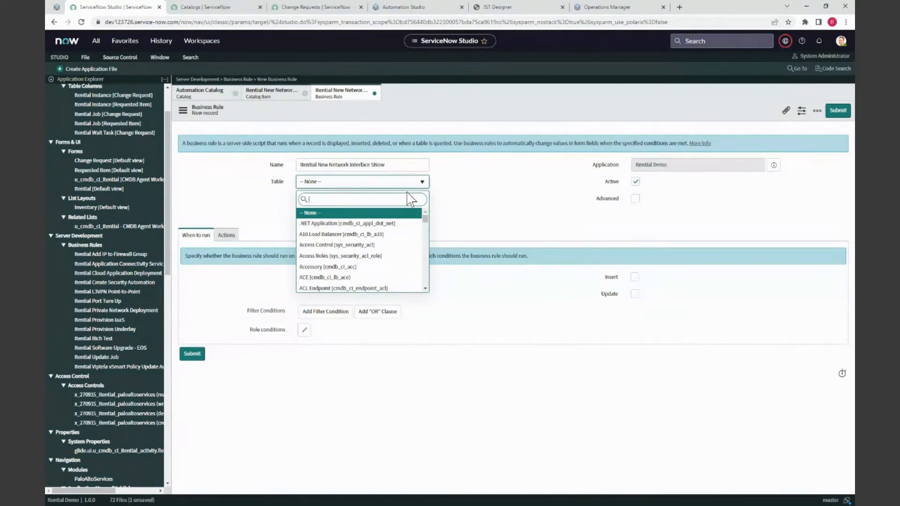
{"action": "type", "text": "Requested"}
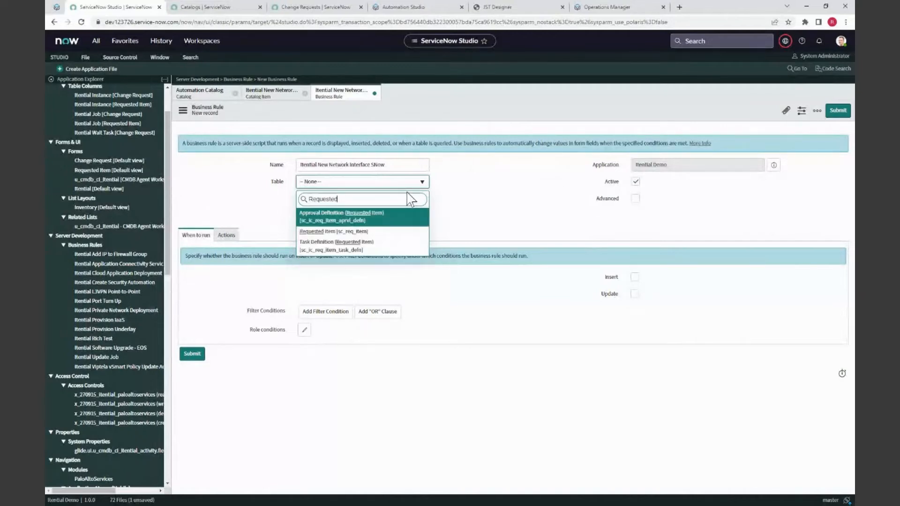
{"action": "left_click", "coordinate": [314, 232]}
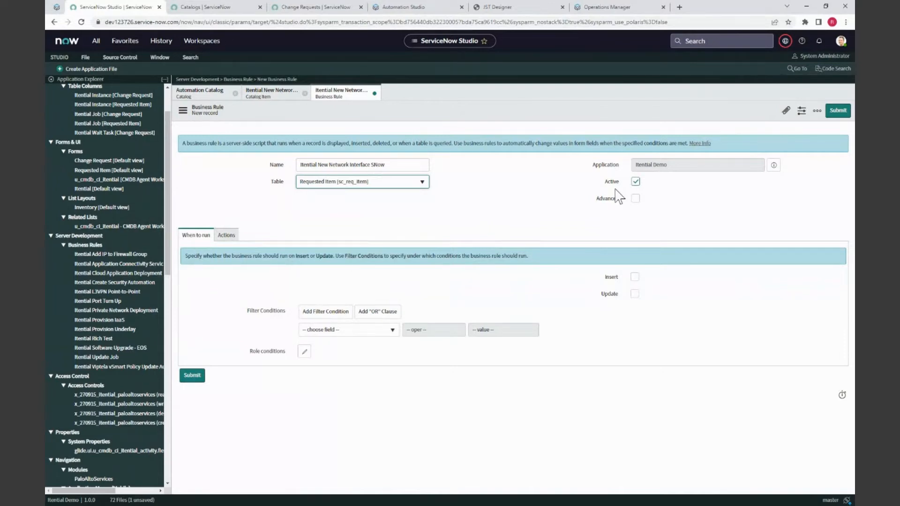
Step: Enable the business rule's Advanced option and make it run on Insert and Update
{"action": "left_click", "coordinate": [635, 199]}
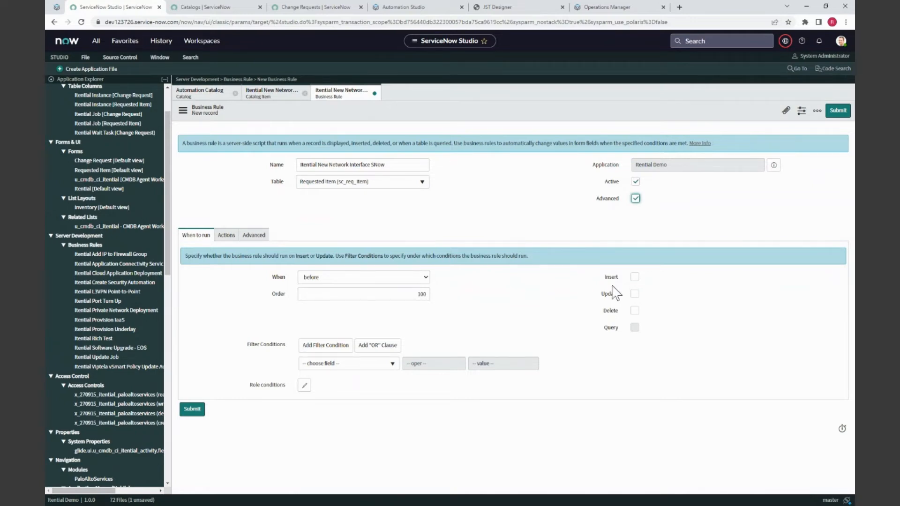
{"action": "left_click", "coordinate": [635, 278]}
{"action": "left_click", "coordinate": [634, 295]}
Step: Set the business rule's first filter condition to Itential Job is empty
{"action": "left_click", "coordinate": [344, 364]}
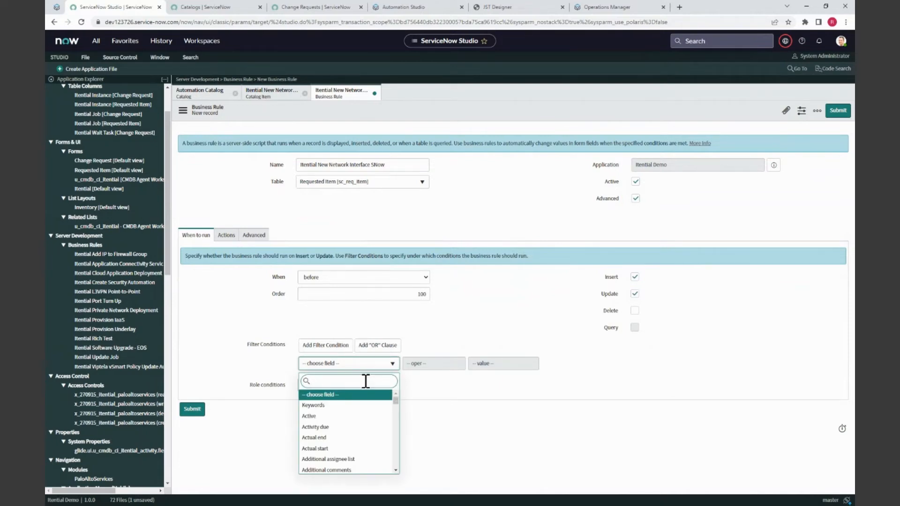
{"action": "type", "text": "i"}
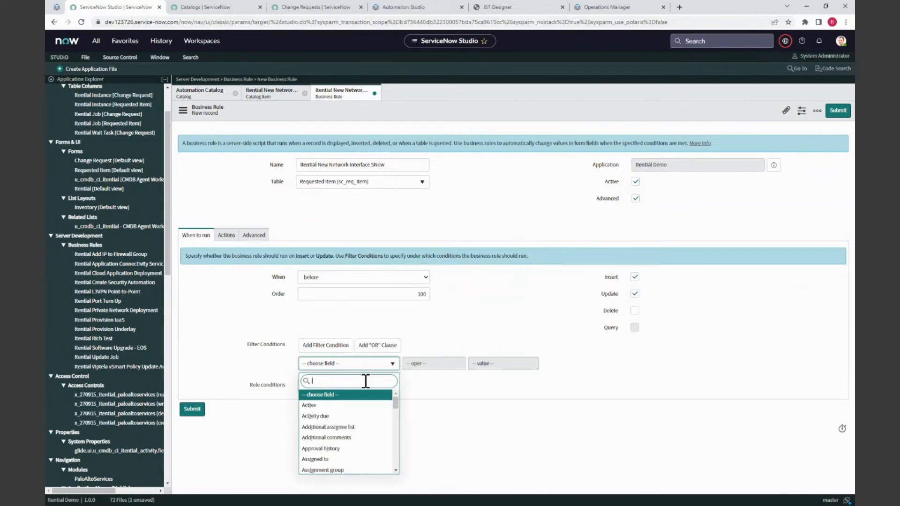
{"action": "type", "text": "te"}
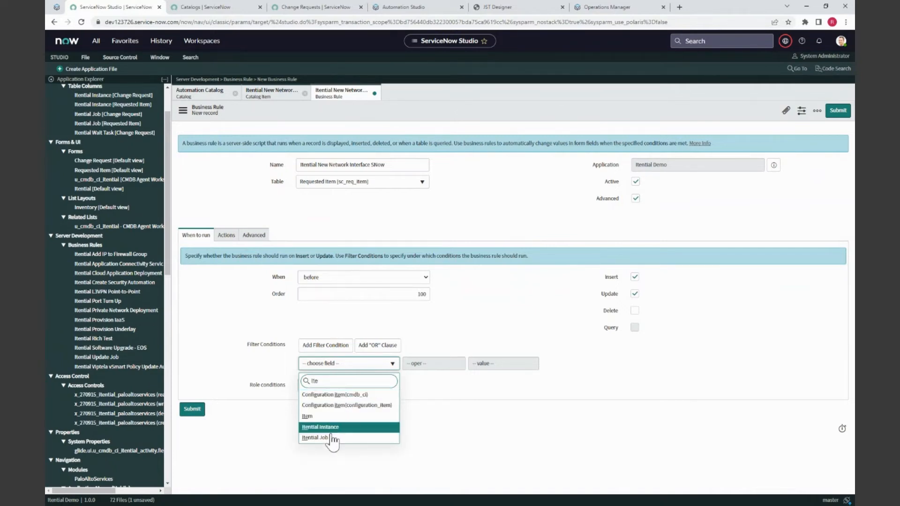
{"action": "left_click", "coordinate": [331, 437]}
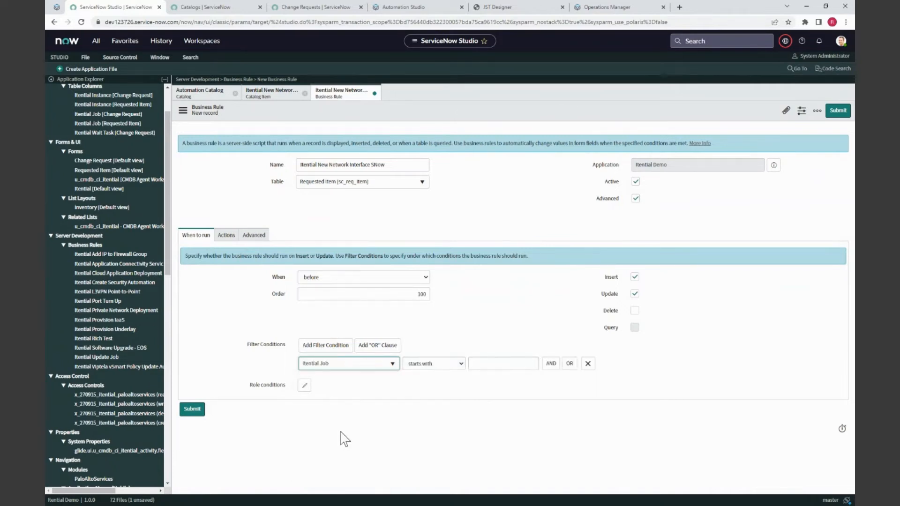
{"action": "left_click", "coordinate": [457, 365]}
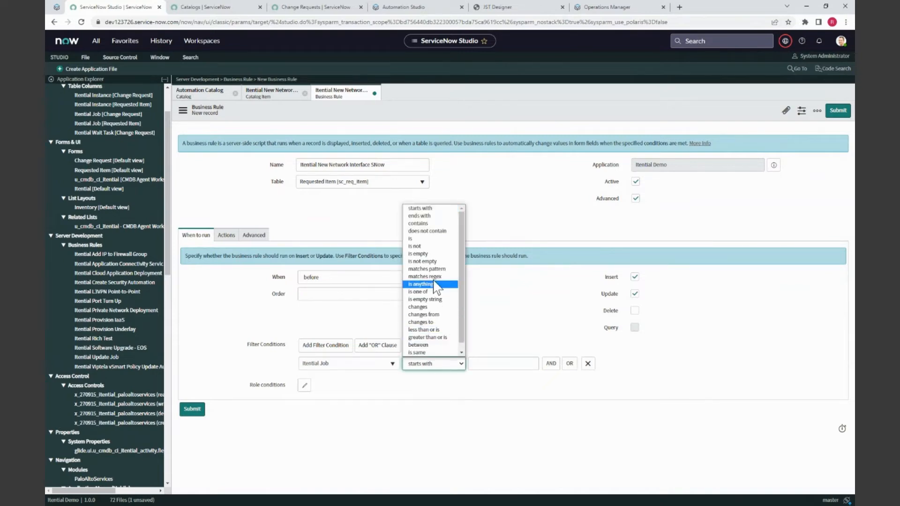
{"action": "left_click", "coordinate": [421, 254]}
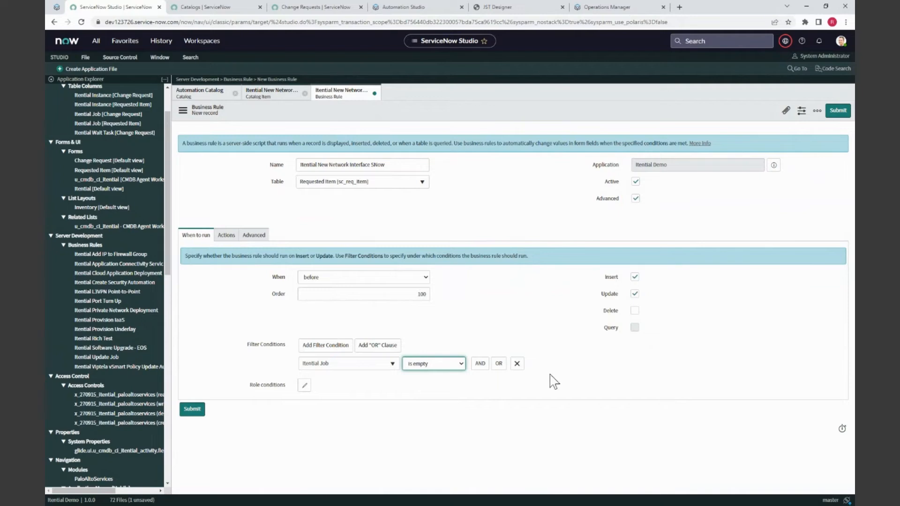
Step: Add a filter condition requiring that Item is Itential New Network Interface SNow
{"action": "left_click", "coordinate": [326, 345]}
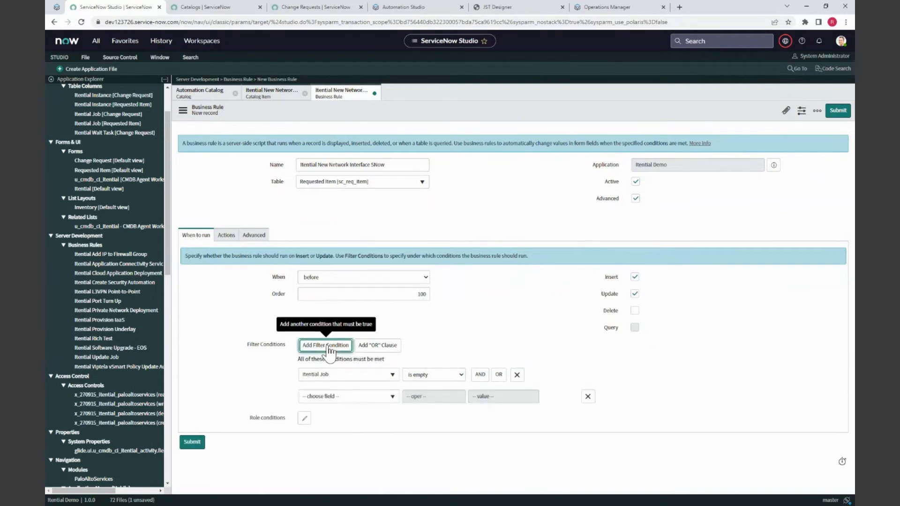
{"action": "left_click", "coordinate": [374, 398]}
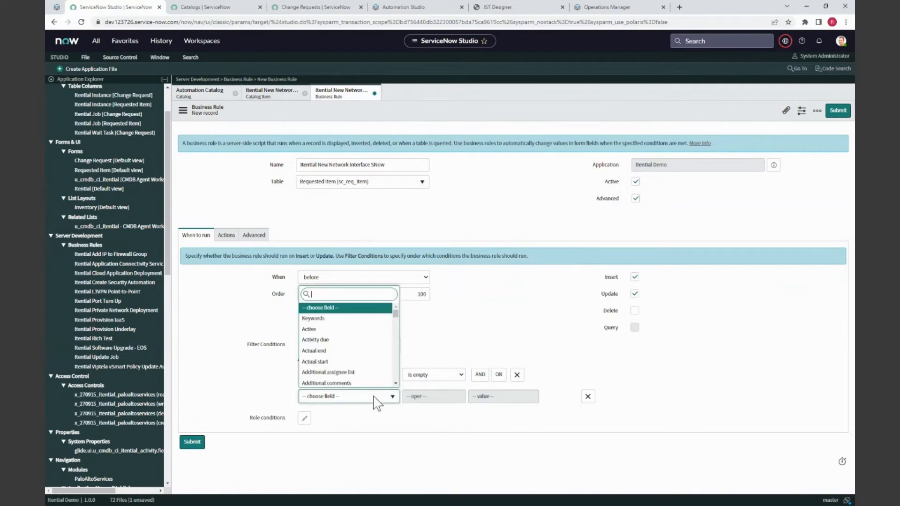
{"action": "type", "text": "Item"}
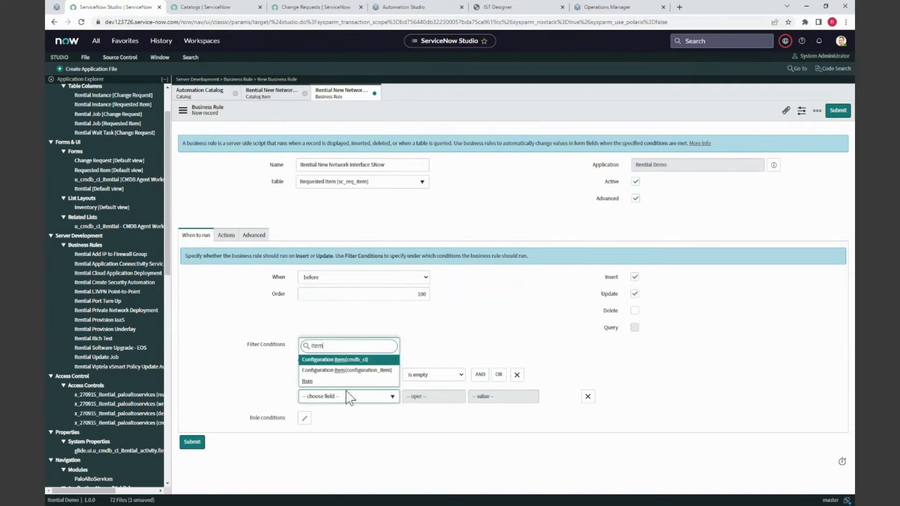
{"action": "left_click", "coordinate": [307, 381]}
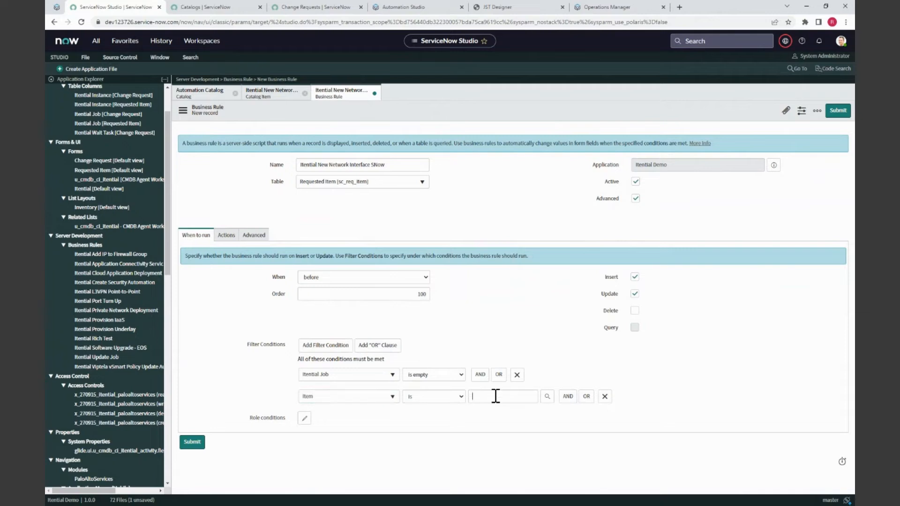
{"action": "left_click", "coordinate": [501, 394]}
{"action": "type", "text": "In"}
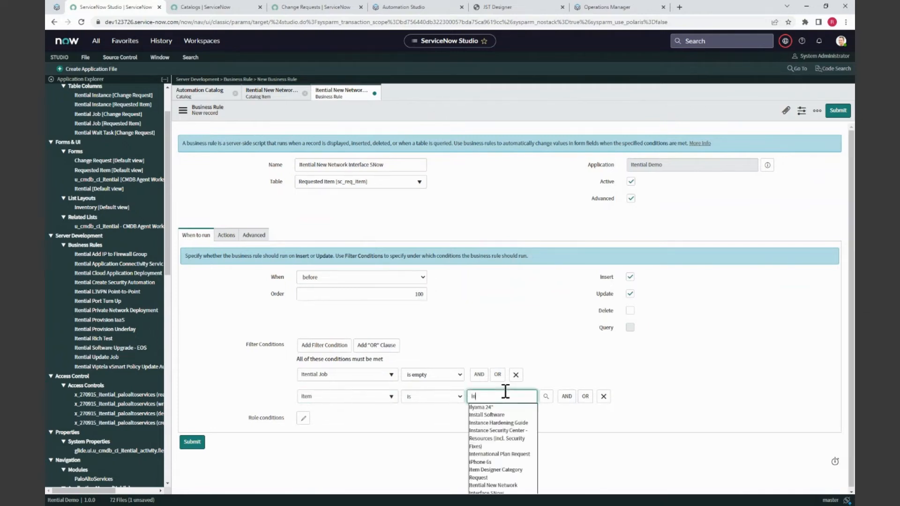
{"action": "key", "text": "BackSpace"}
{"action": "type", "text": "te"}
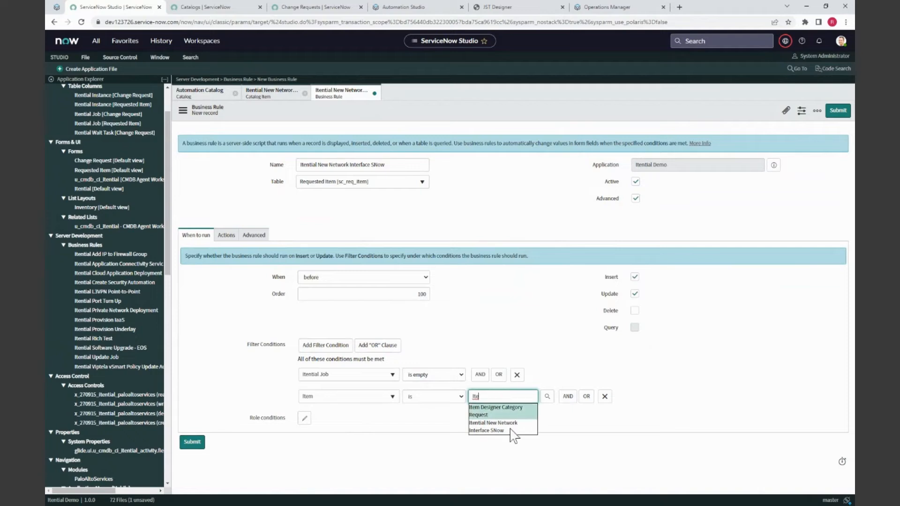
{"action": "left_click", "coordinate": [492, 423]}
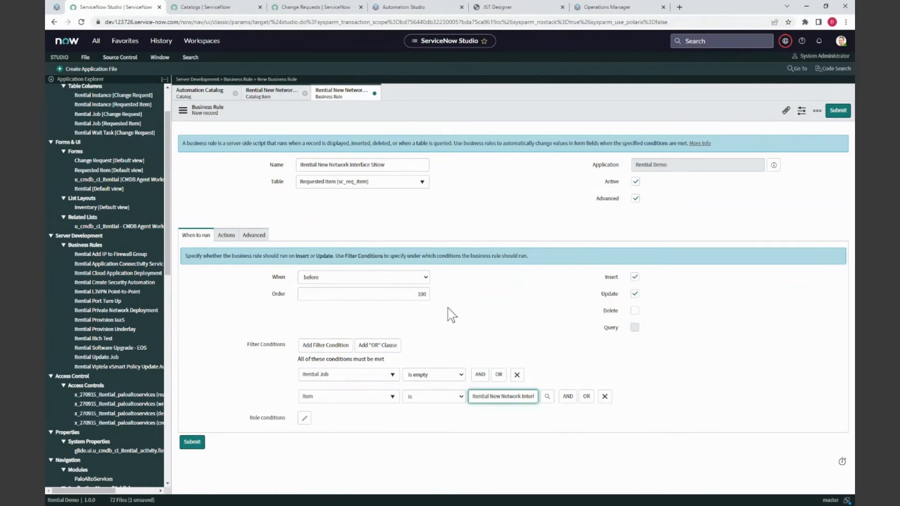
Step: Add a filter condition requiring that State is Work in Progress, and submit the business rule
{"action": "left_click", "coordinate": [323, 345]}
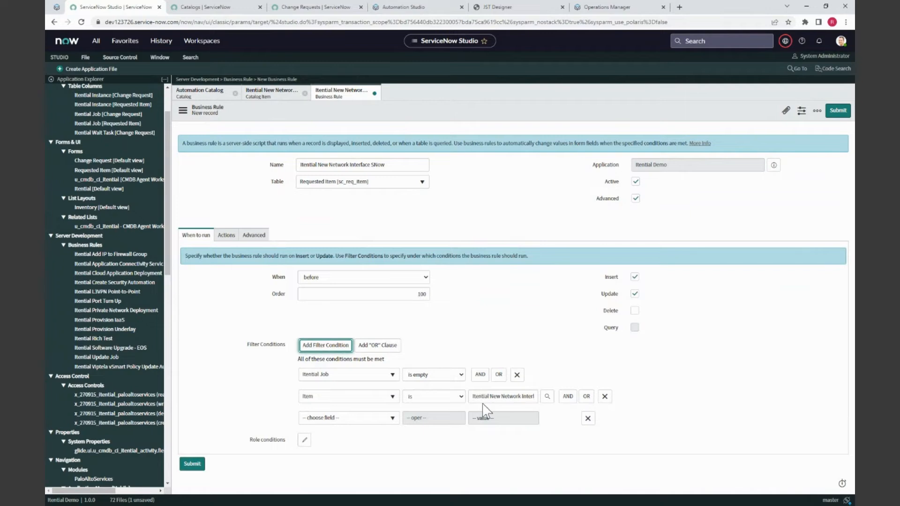
{"action": "left_click", "coordinate": [393, 418]}
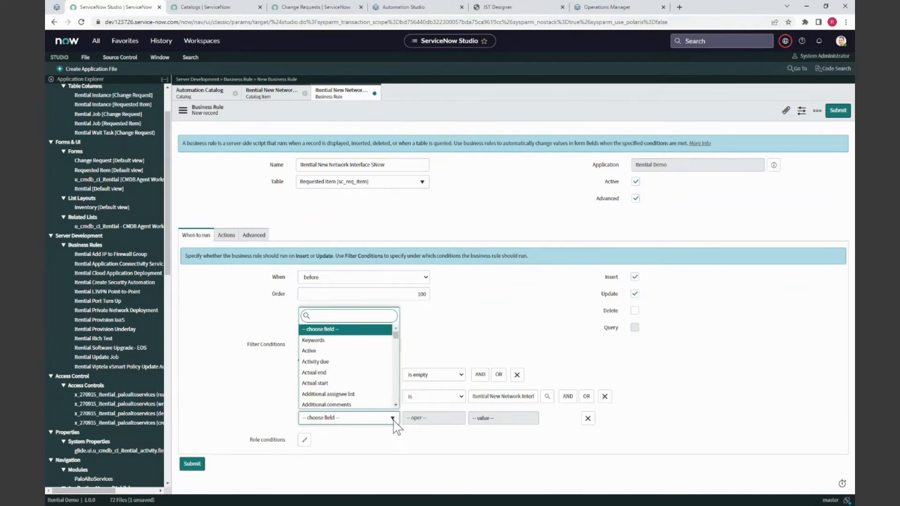
{"action": "type", "text": "Sta"}
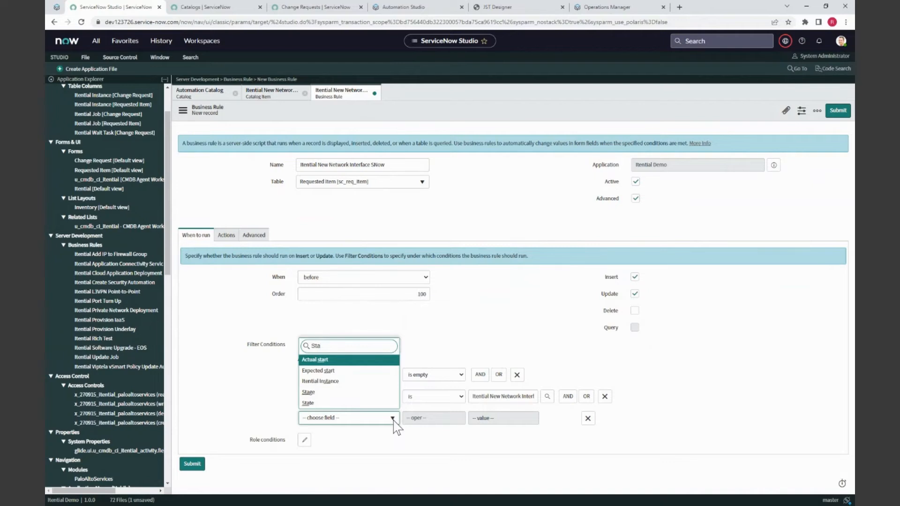
{"action": "key", "text": "Down"}
{"action": "key", "text": "Down"}
{"action": "key", "text": "Down"}
{"action": "key", "text": "Down"}
{"action": "key", "text": "Return"}
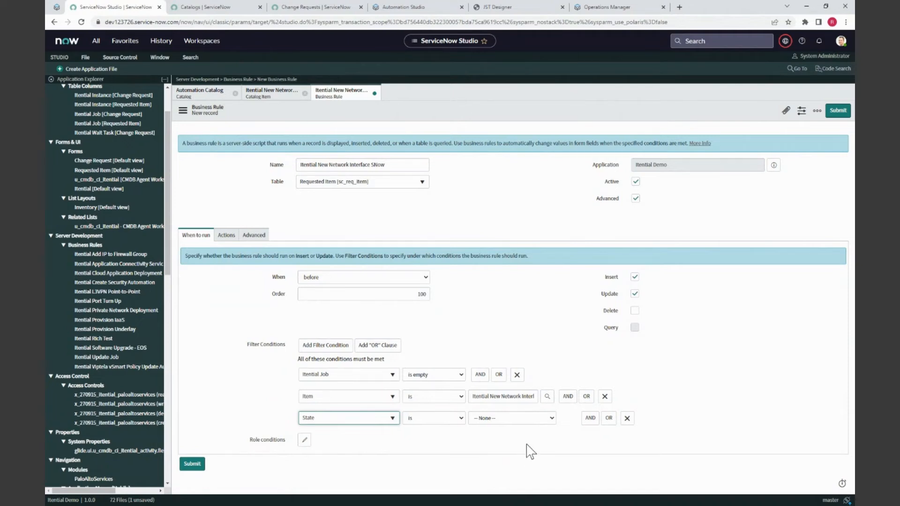
{"action": "left_click", "coordinate": [505, 421]}
{"action": "left_click", "coordinate": [497, 451]}
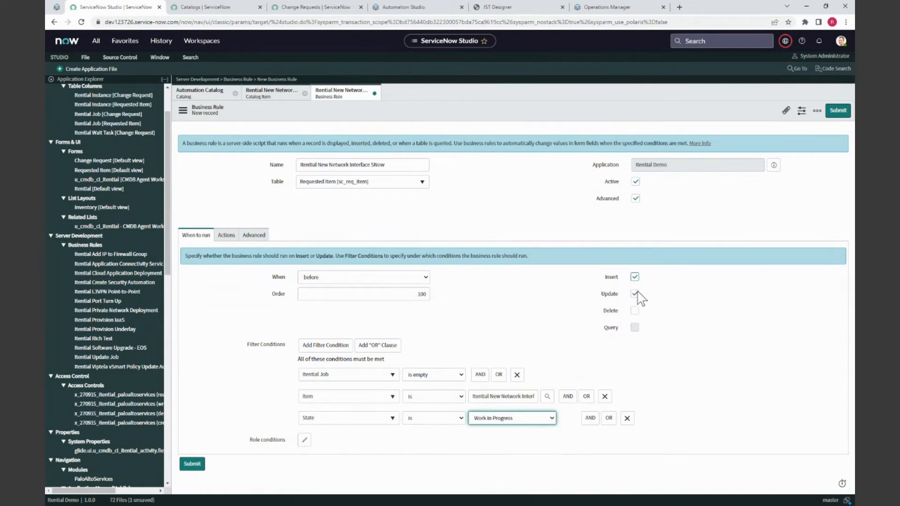
{"action": "left_click", "coordinate": [192, 464]}
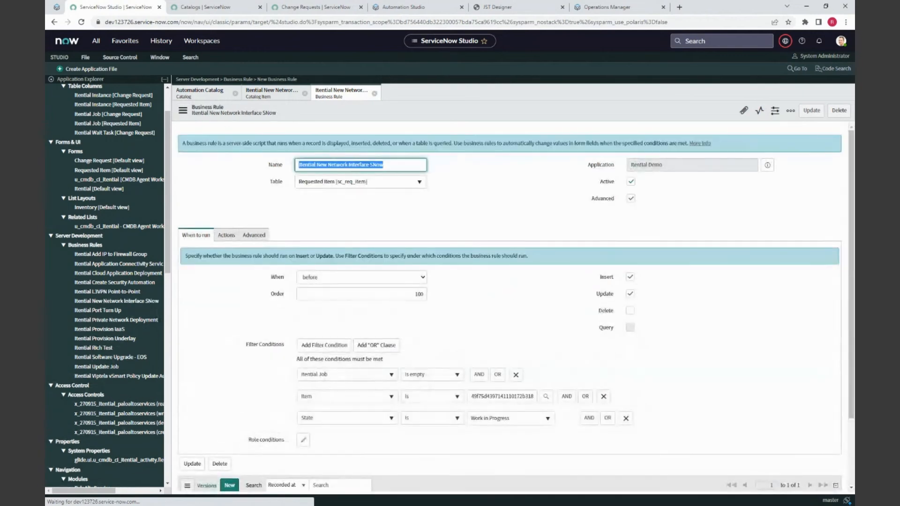
Step: Replace the default code in the business rule's advanced script with the prepared Itential integration script from the clipboard
{"action": "scroll", "coordinate": [765, 398], "scroll_direction": "down", "scroll_amount": 1}
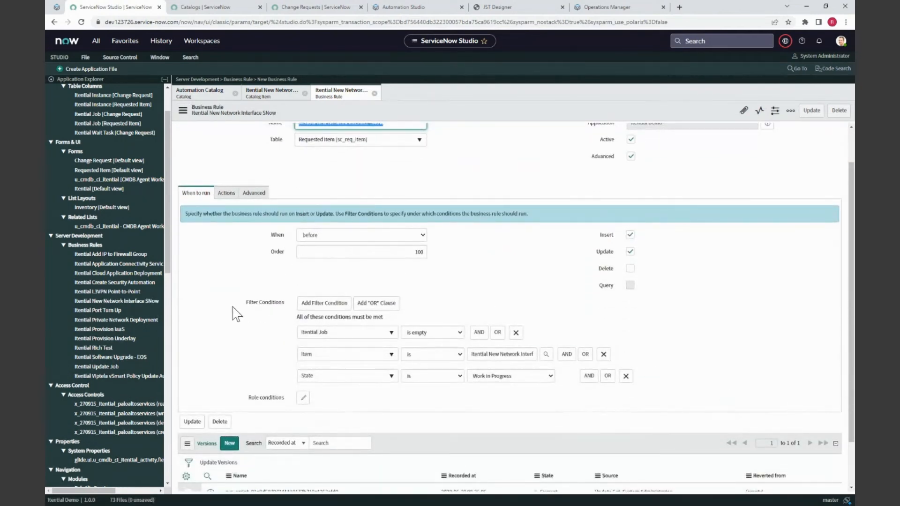
{"action": "left_click", "coordinate": [253, 194]}
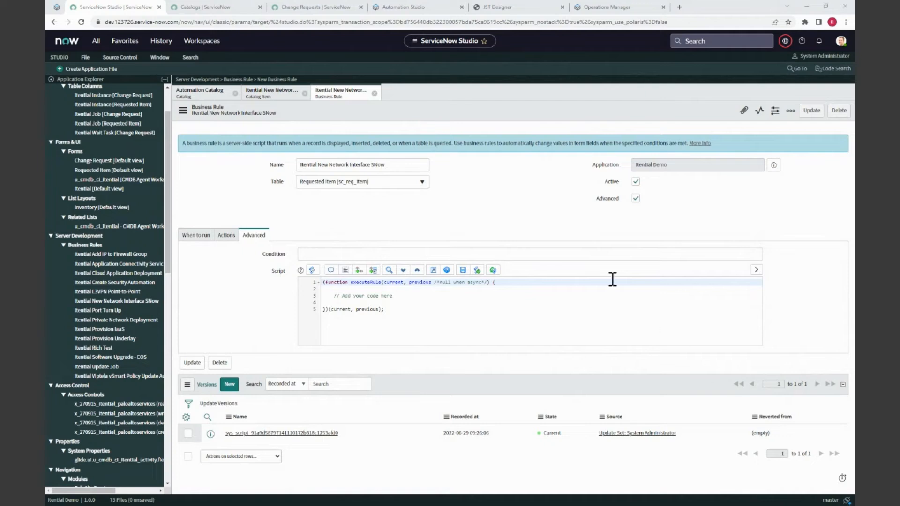
{"action": "left_click", "coordinate": [388, 311]}
{"action": "left_click_drag", "start_coordinate": [388, 311], "coordinate": [313, 288]}
{"action": "key", "text": "BackSpace"}
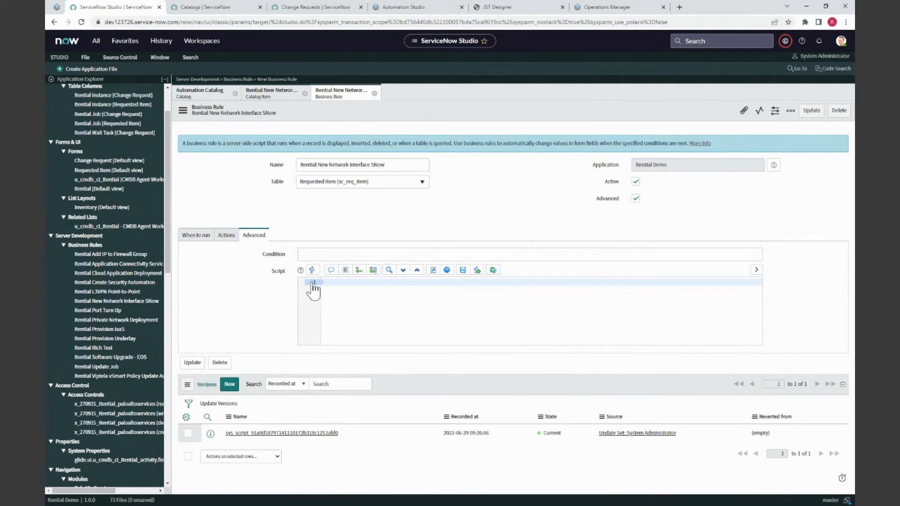
{"action": "key", "text": "ctrl+v"}
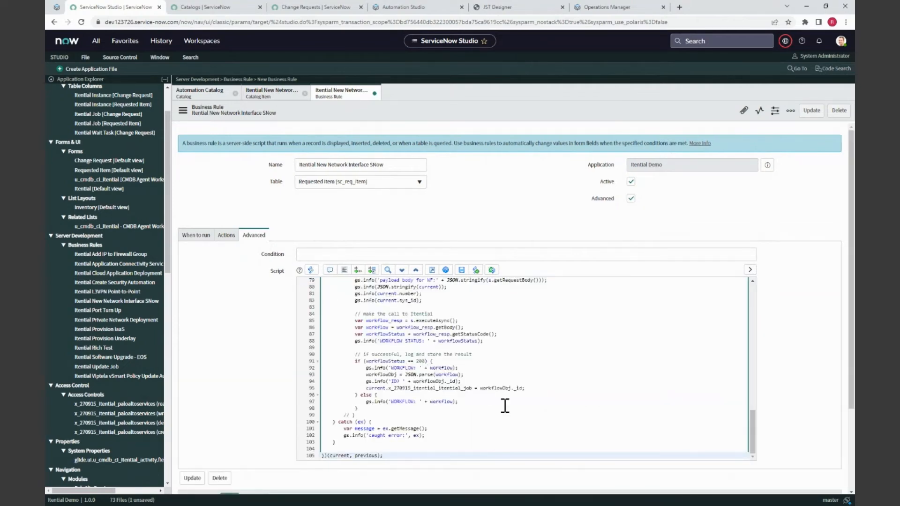
Step: Copy the REST message name "Itential New Network Interface SNow" from the script's RESTMessageV2 call
{"action": "scroll", "coordinate": [505, 406], "scroll_direction": "up", "scroll_amount": 4}
{"action": "scroll", "coordinate": [505, 405], "scroll_direction": "up", "scroll_amount": 4}
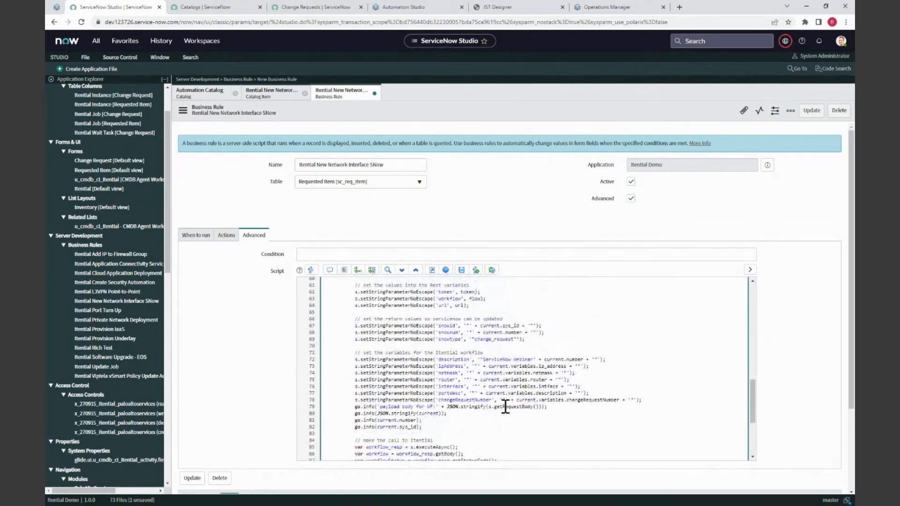
{"action": "scroll", "coordinate": [505, 406], "scroll_direction": "up", "scroll_amount": 2}
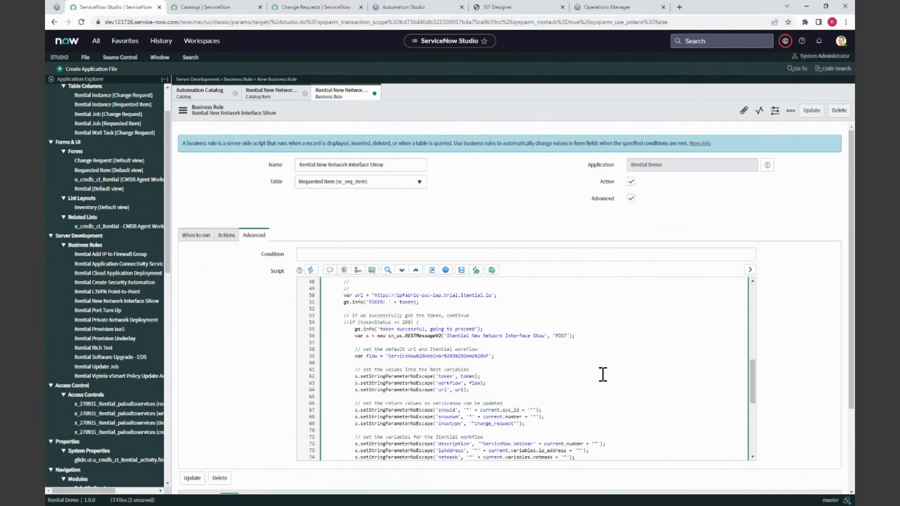
{"action": "scroll", "coordinate": [655, 378], "scroll_direction": "down", "scroll_amount": 1}
{"action": "scroll", "coordinate": [654, 378], "scroll_direction": "up", "scroll_amount": 1}
{"action": "left_click_drag", "start_coordinate": [446, 335], "coordinate": [543, 337]}
{"action": "key", "text": "ctrl+c"}
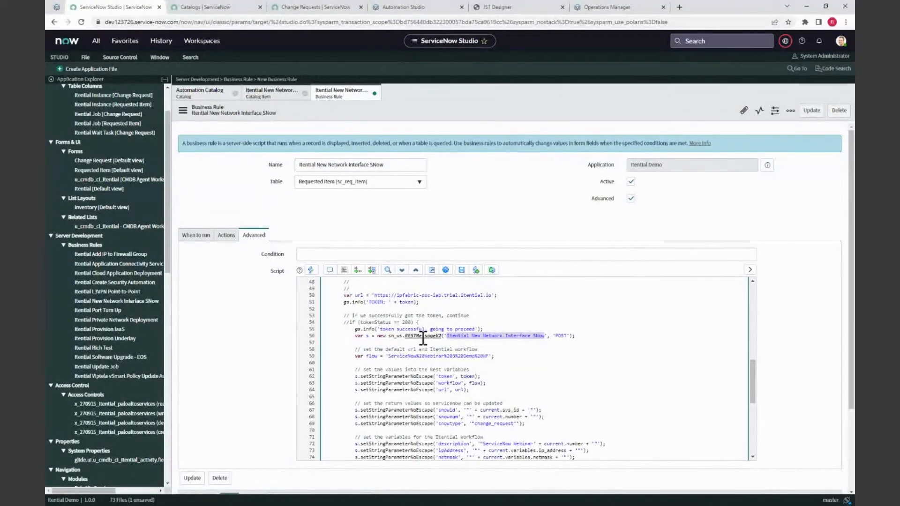
Step: Review the script's REST variables, return values and call to Itential, and save the business rule
{"action": "scroll", "coordinate": [90, 372], "scroll_direction": "down", "scroll_amount": 5}
{"action": "scroll", "coordinate": [90, 373], "scroll_direction": "down", "scroll_amount": 8}
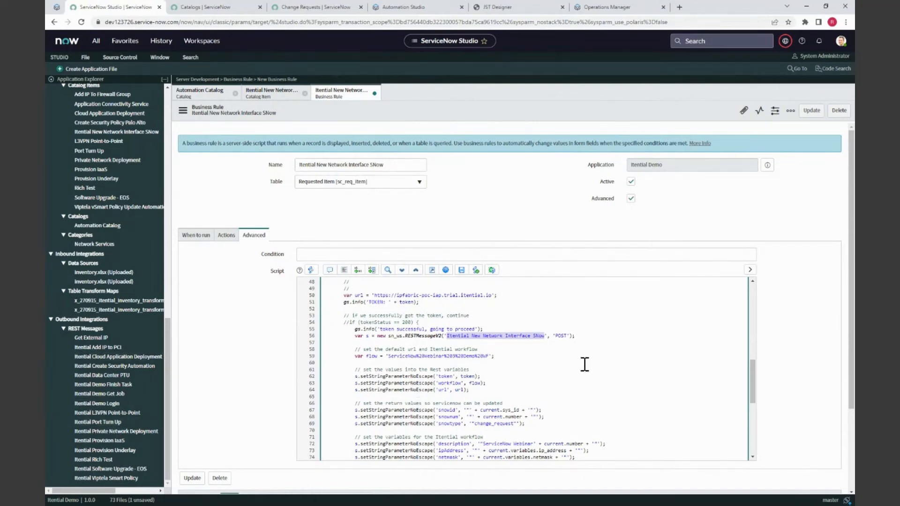
{"action": "scroll", "coordinate": [629, 371], "scroll_direction": "down", "scroll_amount": 4}
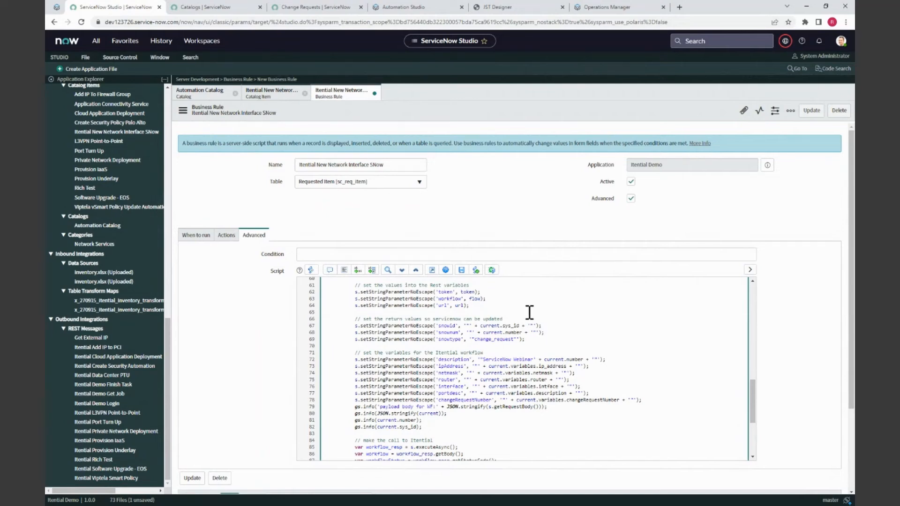
{"action": "scroll", "coordinate": [548, 328], "scroll_direction": "down", "scroll_amount": 2}
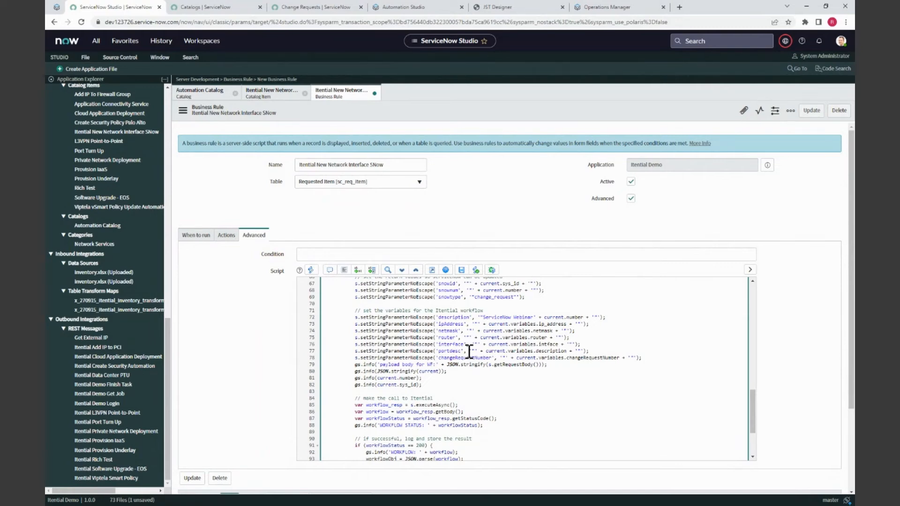
{"action": "scroll", "coordinate": [515, 359], "scroll_direction": "down", "scroll_amount": 2}
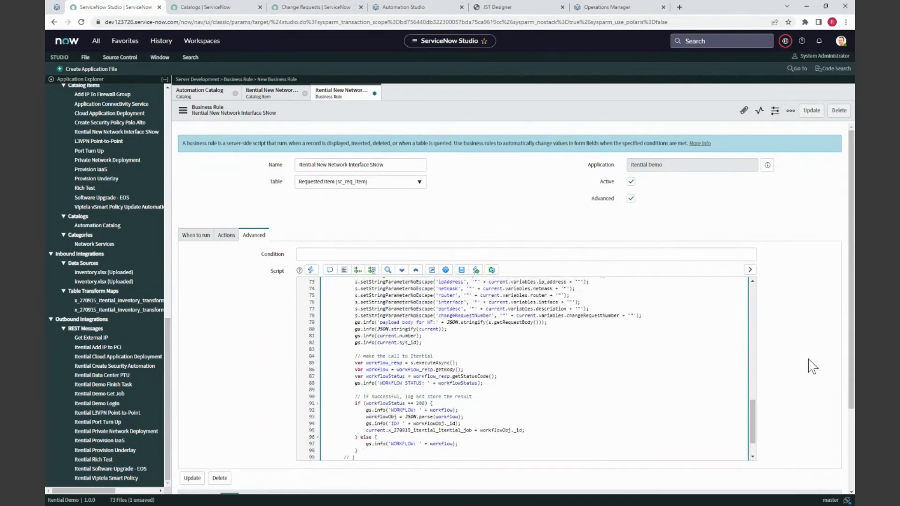
{"action": "scroll", "coordinate": [810, 366], "scroll_direction": "down", "scroll_amount": 2}
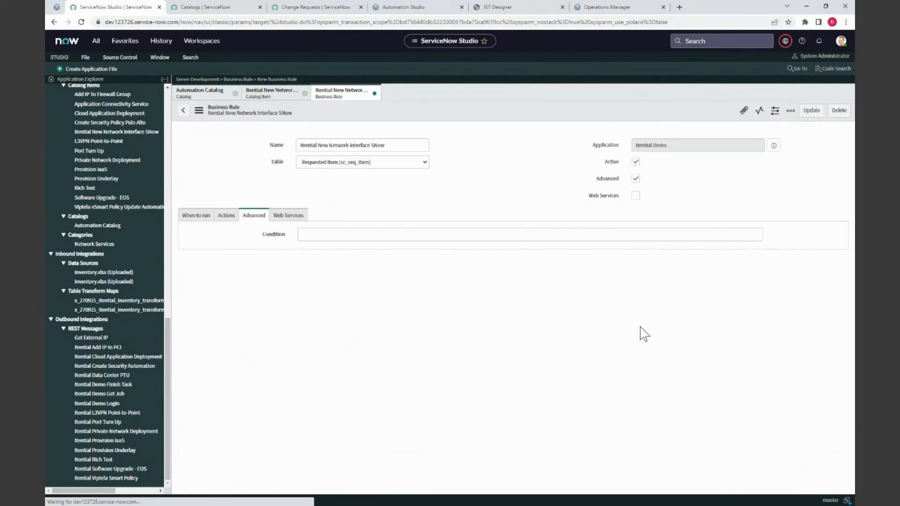
{"action": "left_click_drag", "start_coordinate": [751, 301], "coordinate": [759, 408]}
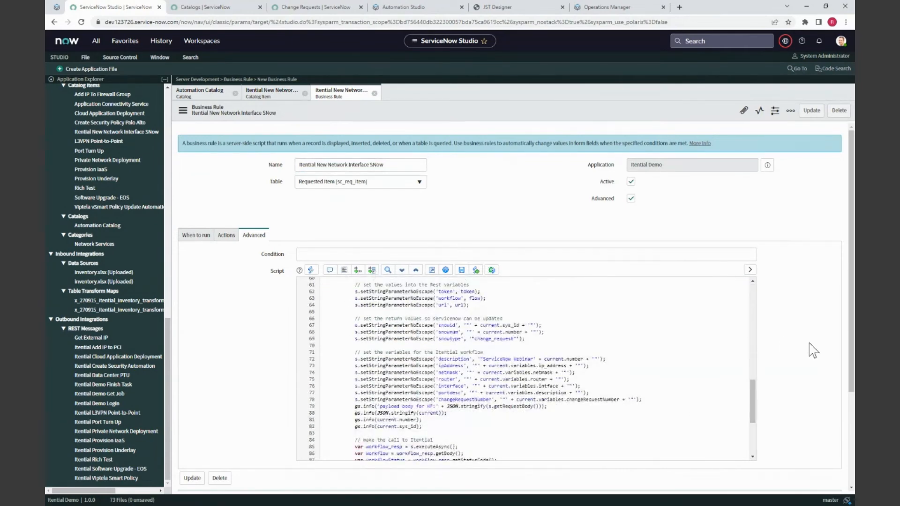
{"action": "scroll", "coordinate": [810, 347], "scroll_direction": "down", "scroll_amount": 1}
{"action": "scroll", "coordinate": [811, 349], "scroll_direction": "down", "scroll_amount": 2}
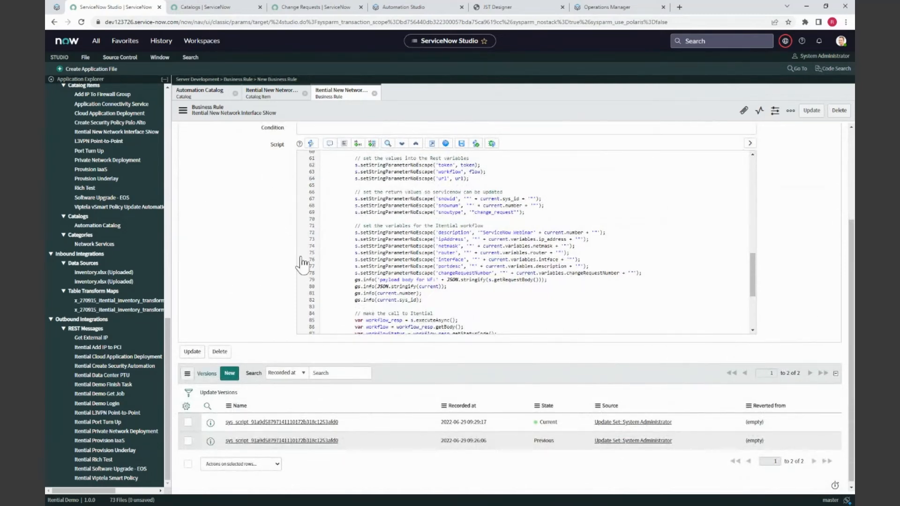
{"action": "scroll", "coordinate": [528, 233], "scroll_direction": "up", "scroll_amount": 1}
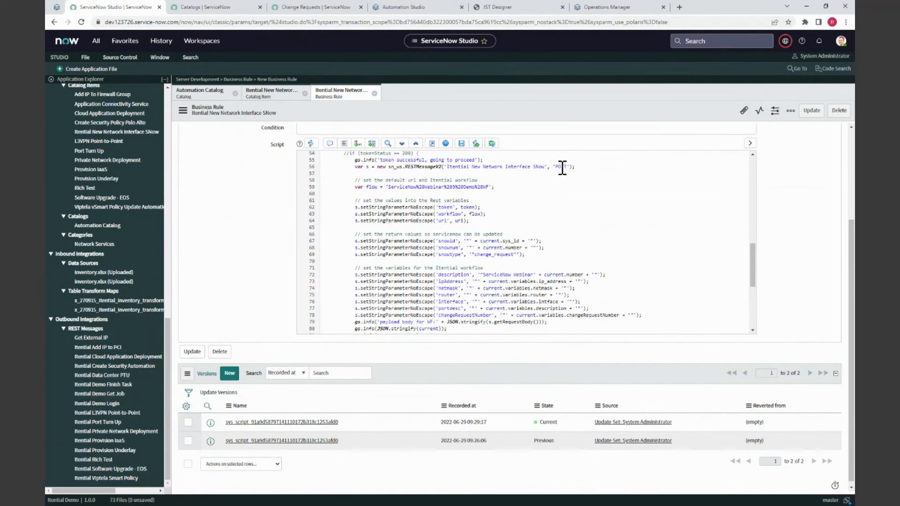
Step: Create a new REST Message application file and name it "Itential New Network Interface SNow"
{"action": "left_click", "coordinate": [92, 68]}
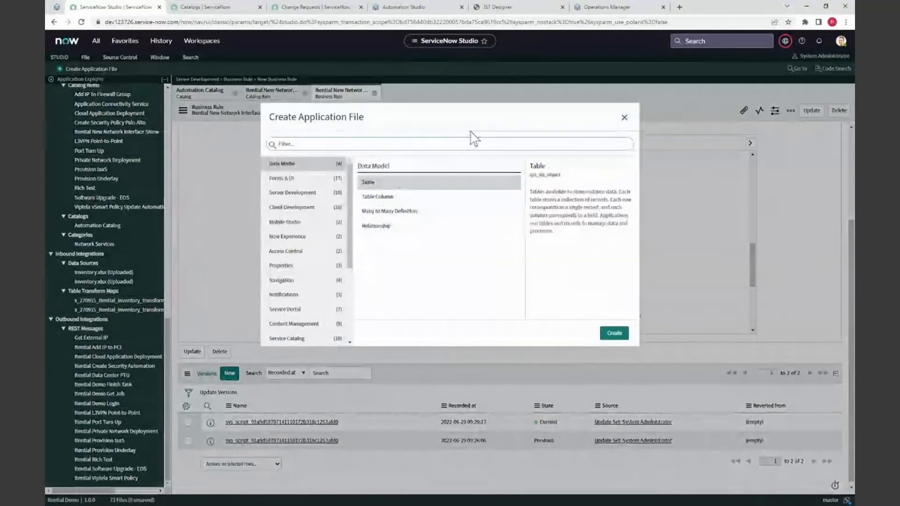
{"action": "type", "text": "REST"}
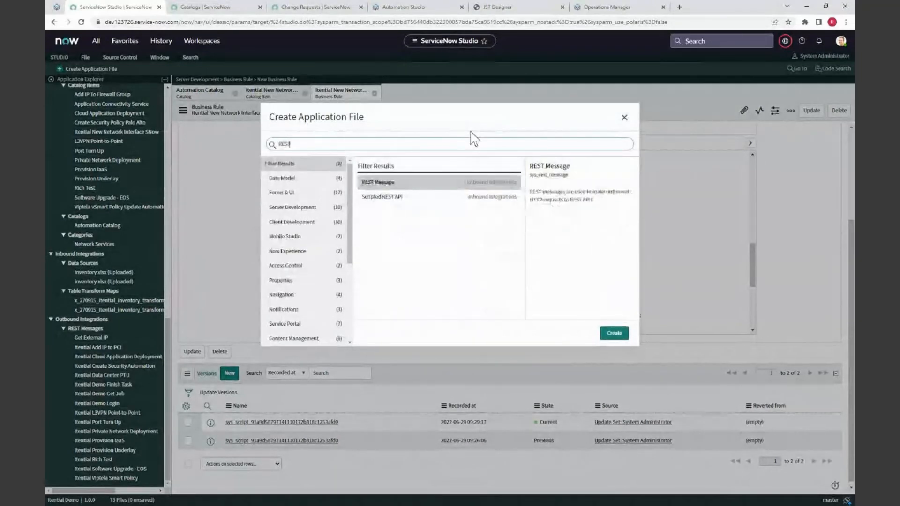
{"action": "left_click", "coordinate": [379, 183]}
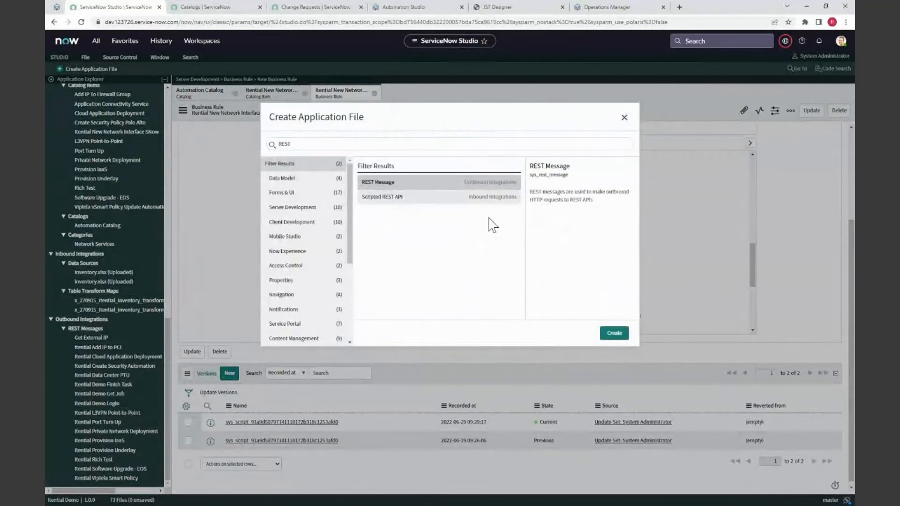
{"action": "left_click", "coordinate": [614, 334]}
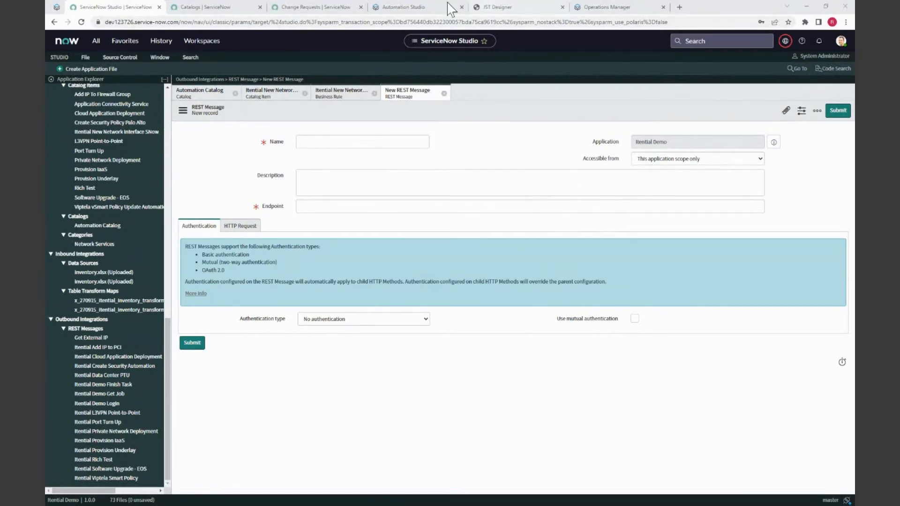
{"action": "left_click", "coordinate": [393, 143]}
{"action": "key", "text": "ctrl+v"}
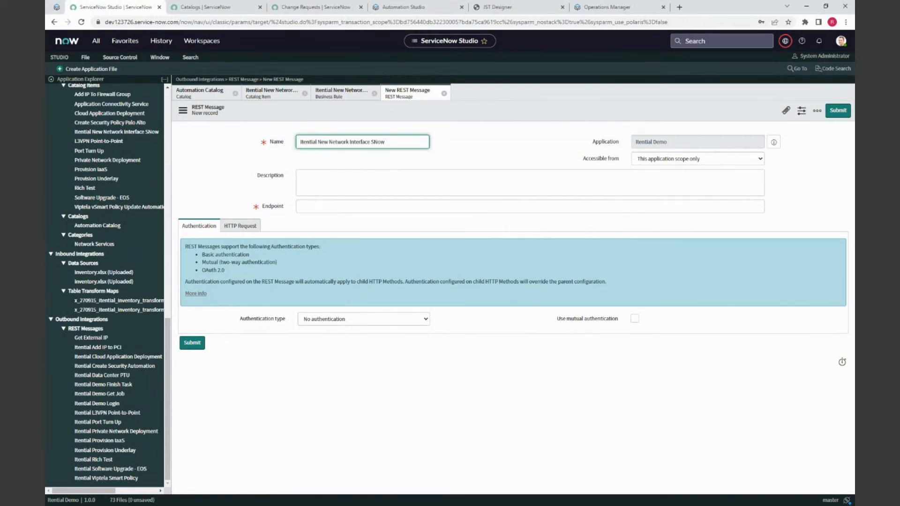
{"action": "key", "text": "alt+Tab"}
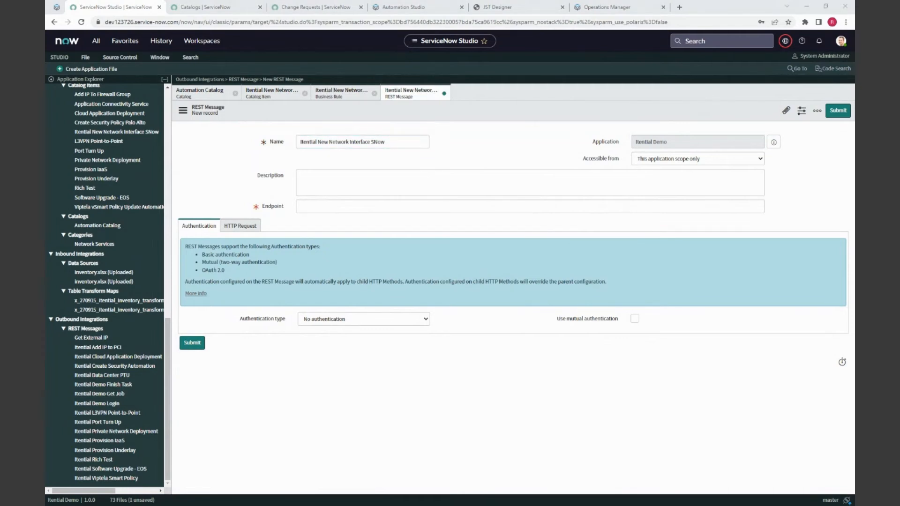
{"action": "left_click", "coordinate": [313, 207]}
{"action": "key", "text": "ctrl+v"}
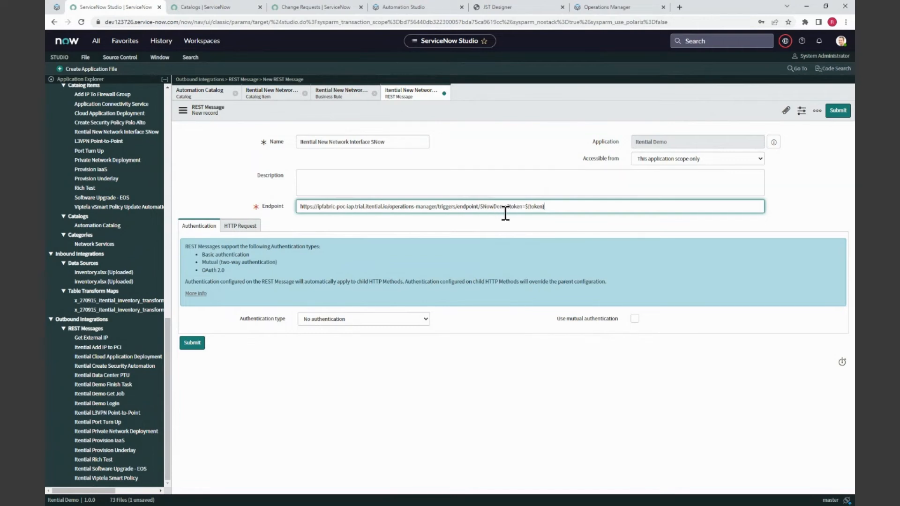
Step: Switch to Operations Manager and open the automation's ServiceNow trigger for editing to check its route against the endpoint
{"action": "left_click", "coordinate": [626, 8]}
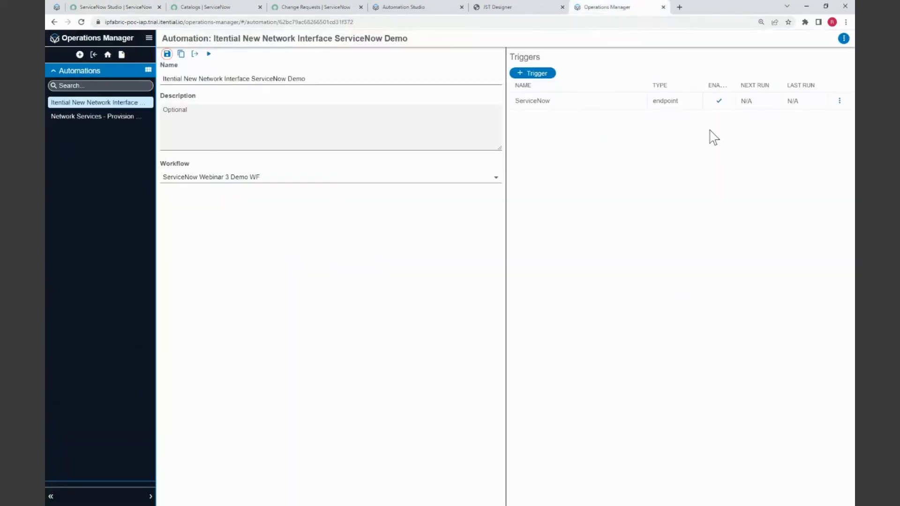
{"action": "left_click", "coordinate": [839, 100]}
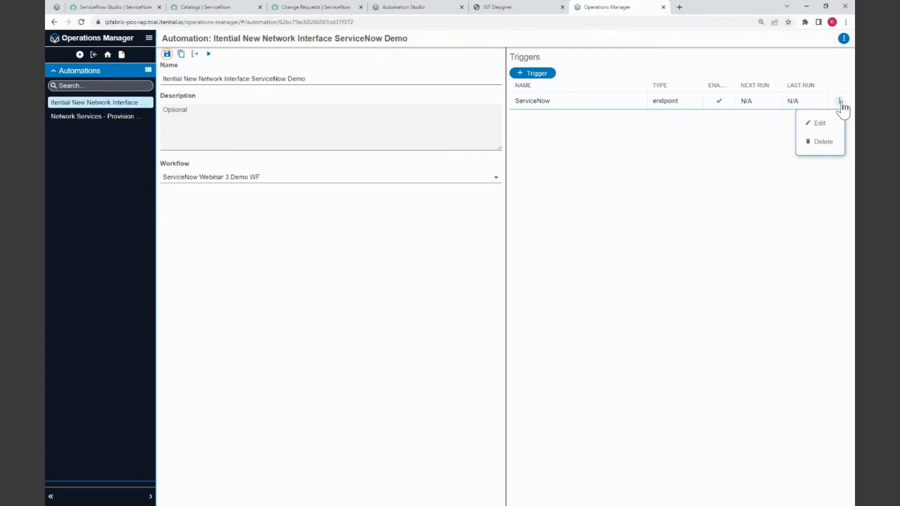
{"action": "left_click", "coordinate": [820, 123]}
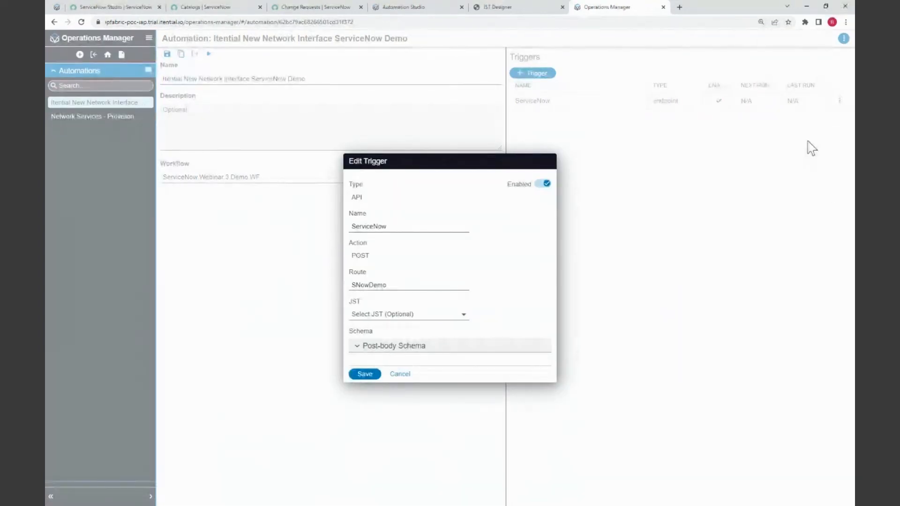
{"action": "double_click", "coordinate": [388, 285]}
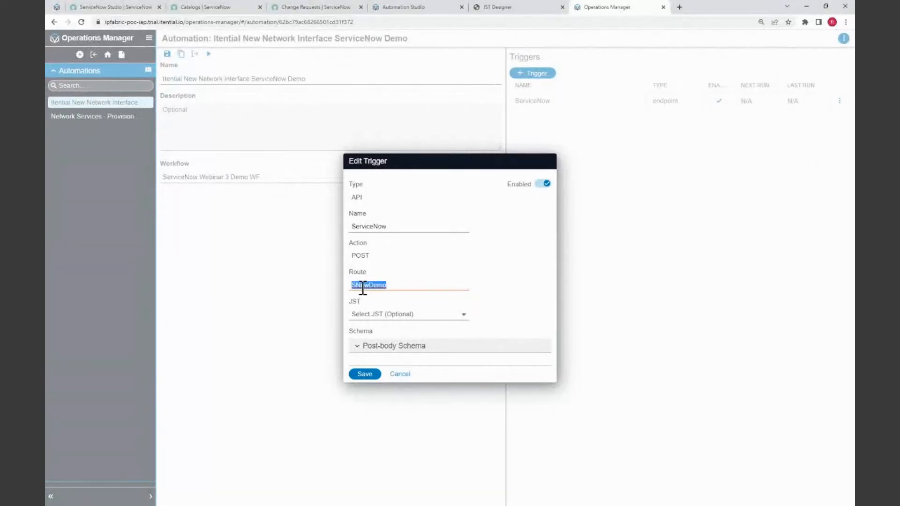
{"action": "left_click", "coordinate": [396, 286]}
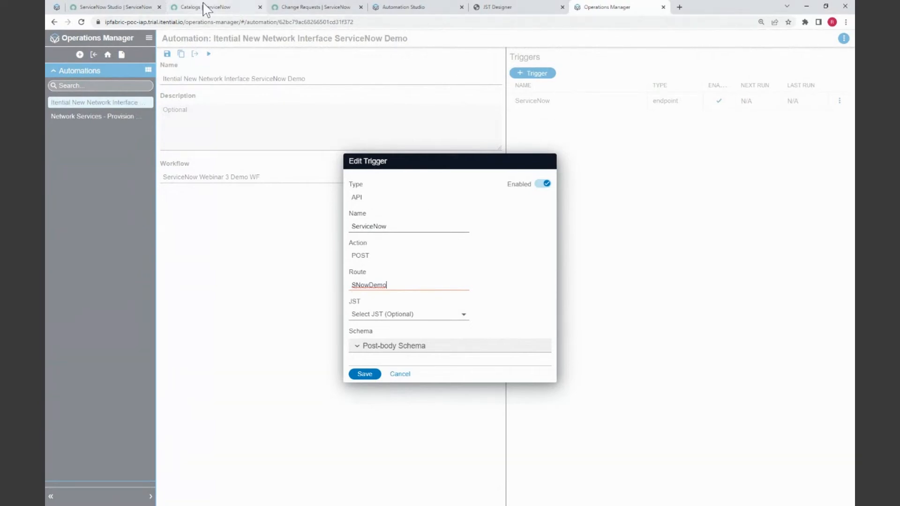
Step: Return to ServiceNow Studio and add an HTTP header named accept with the value application/json to the REST message
{"action": "left_click", "coordinate": [134, 7]}
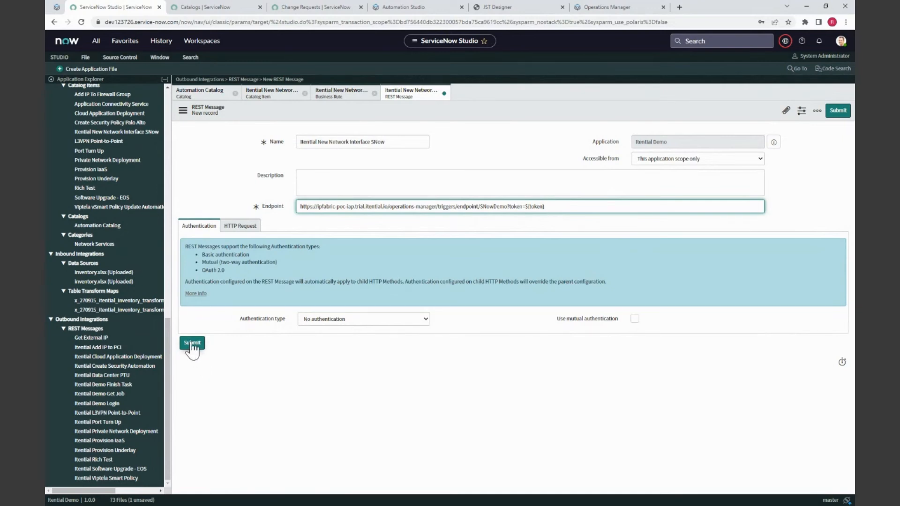
{"action": "left_click", "coordinate": [241, 226]}
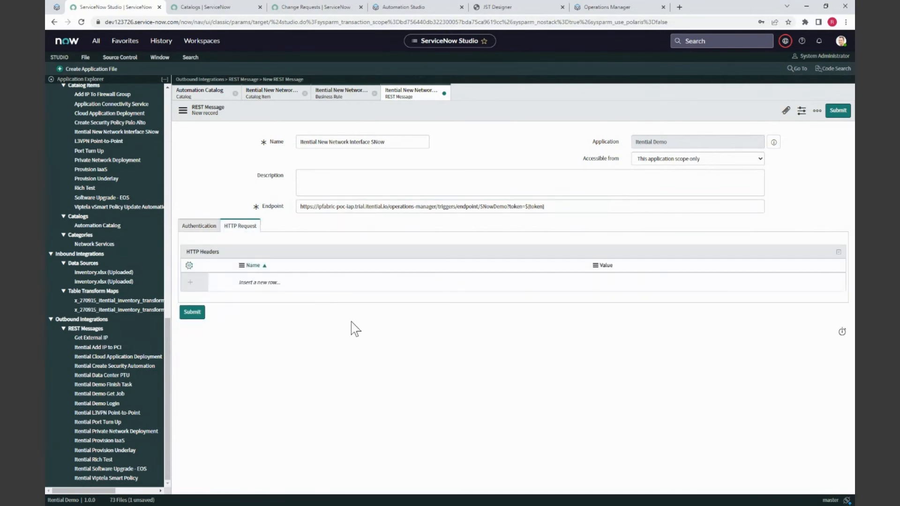
{"action": "left_click", "coordinate": [253, 283]}
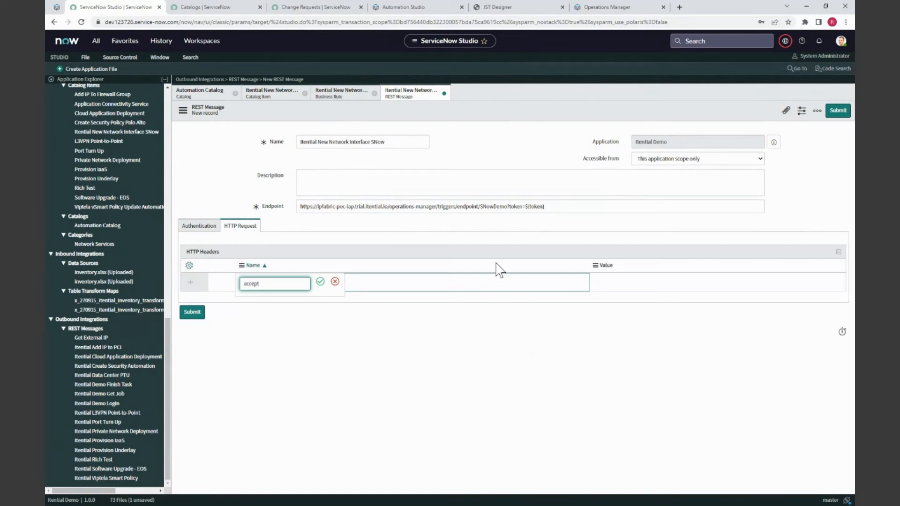
{"action": "left_click", "coordinate": [604, 283]}
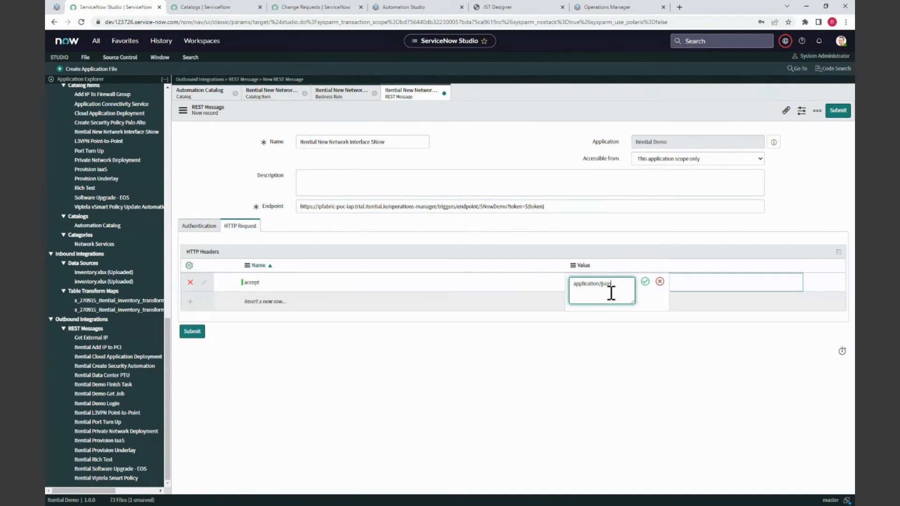
{"action": "left_click", "coordinate": [645, 282]}
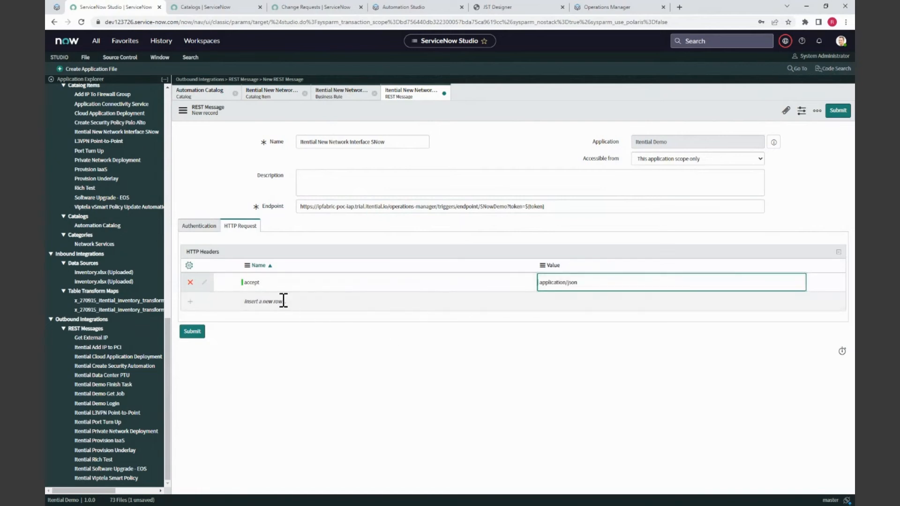
Step: Add a content-type HTTP header with the value application/json and submit the REST message
{"action": "left_click", "coordinate": [261, 301]}
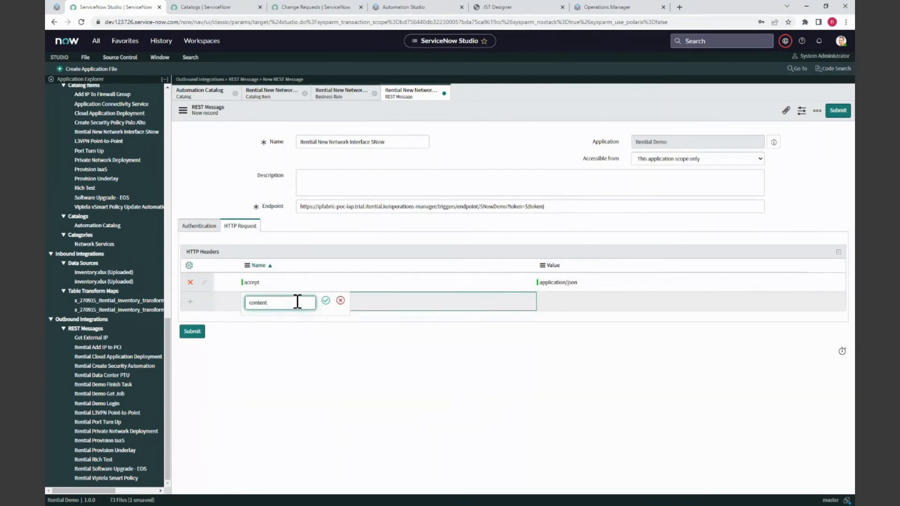
{"action": "type", "text": "content-type"}
{"action": "key", "text": "Tab"}
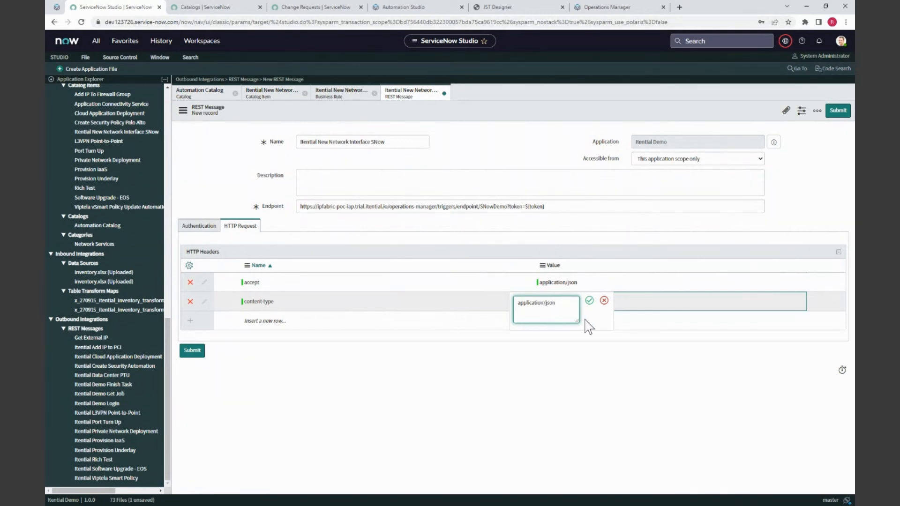
{"action": "left_click", "coordinate": [589, 300]}
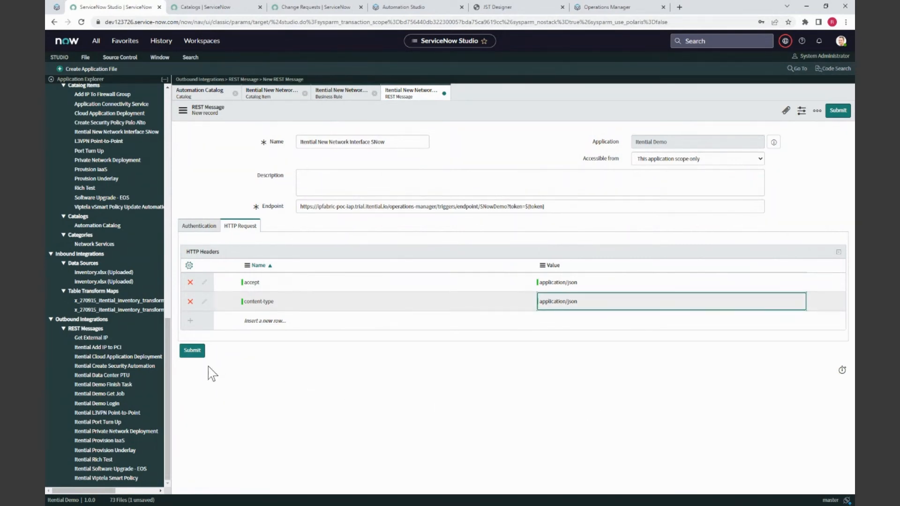
{"action": "left_click", "coordinate": [192, 350]}
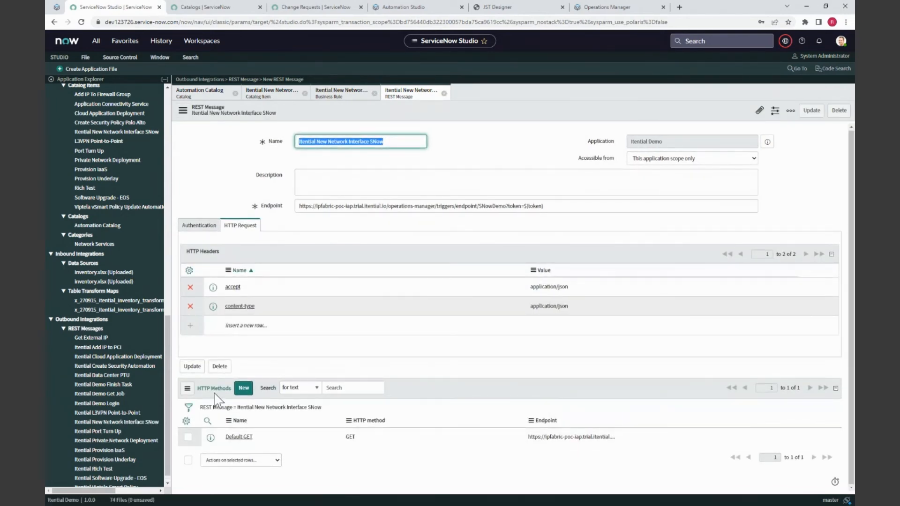
Step: Delete the Default GET method from the REST message's HTTP methods
{"action": "left_click", "coordinate": [188, 436]}
{"action": "left_click", "coordinate": [252, 465]}
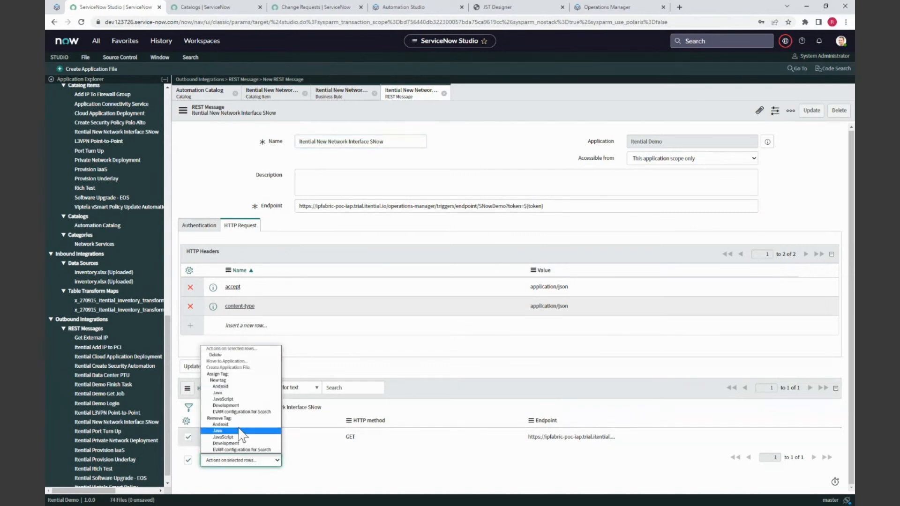
{"action": "left_click", "coordinate": [226, 356]}
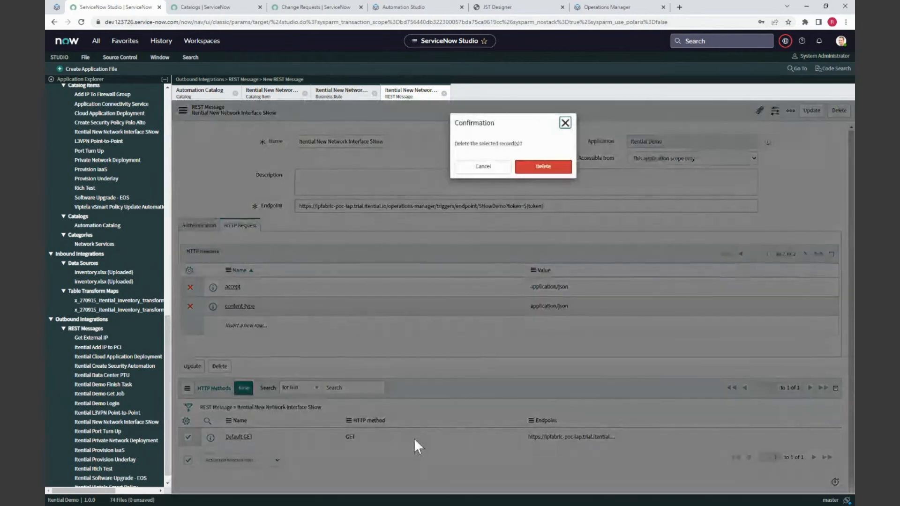
{"action": "left_click", "coordinate": [542, 167]}
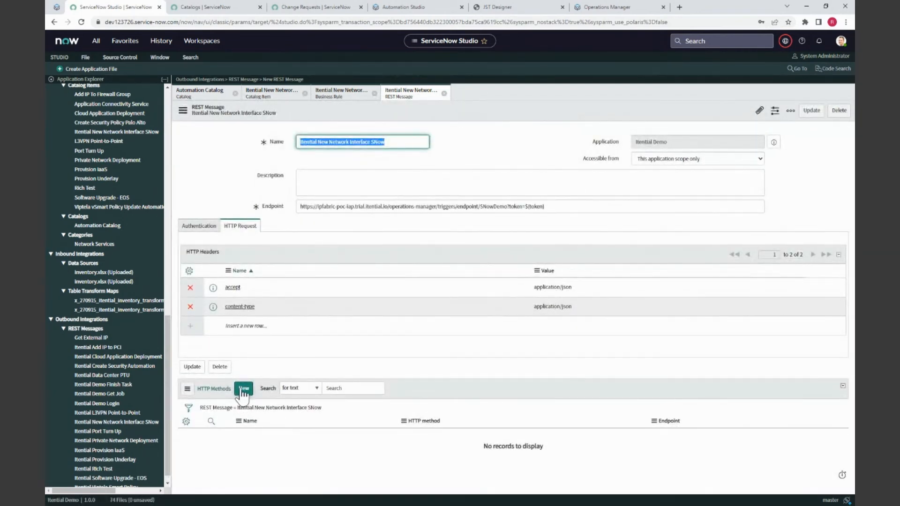
Step: Create a new HTTP method named POST, check the action of the Operations Manager trigger, and set the HTTP method to POST
{"action": "left_click", "coordinate": [243, 389]}
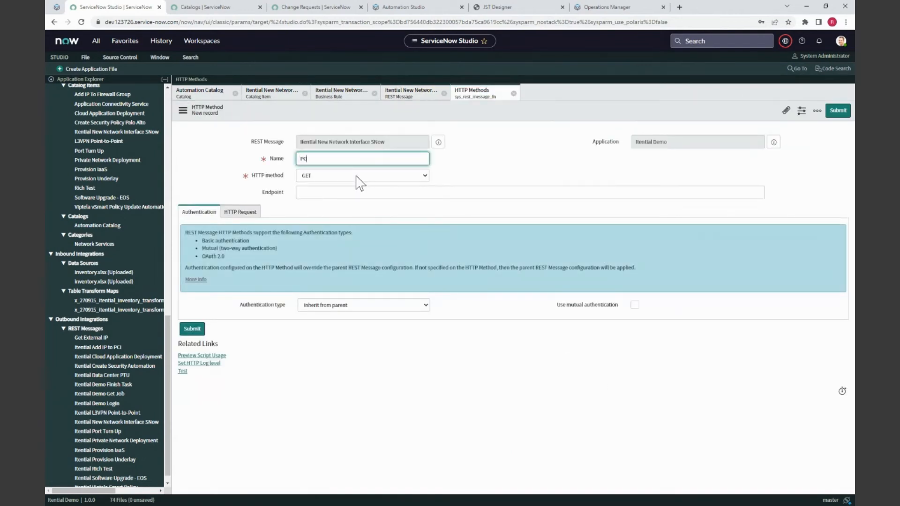
{"action": "left_click", "coordinate": [616, 9]}
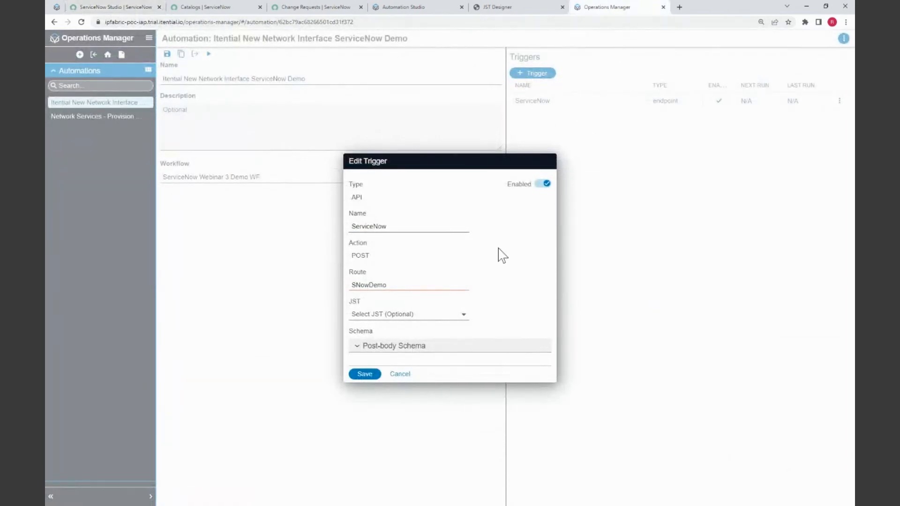
{"action": "left_click_drag", "start_coordinate": [377, 257], "coordinate": [352, 259]}
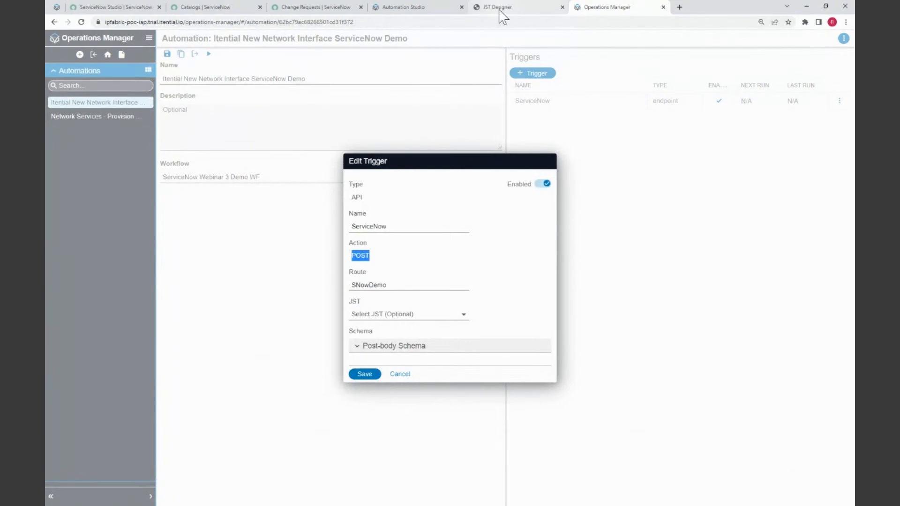
{"action": "left_click", "coordinate": [117, 7]}
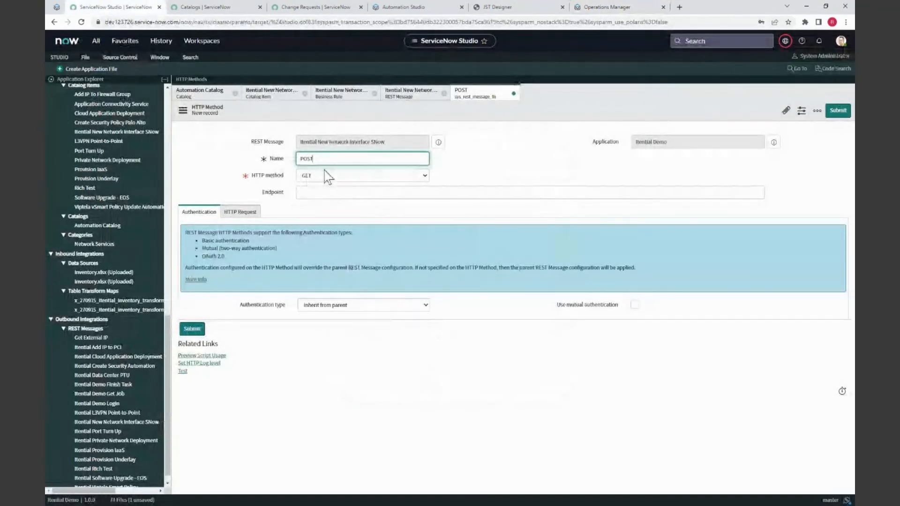
{"action": "left_click", "coordinate": [323, 182]}
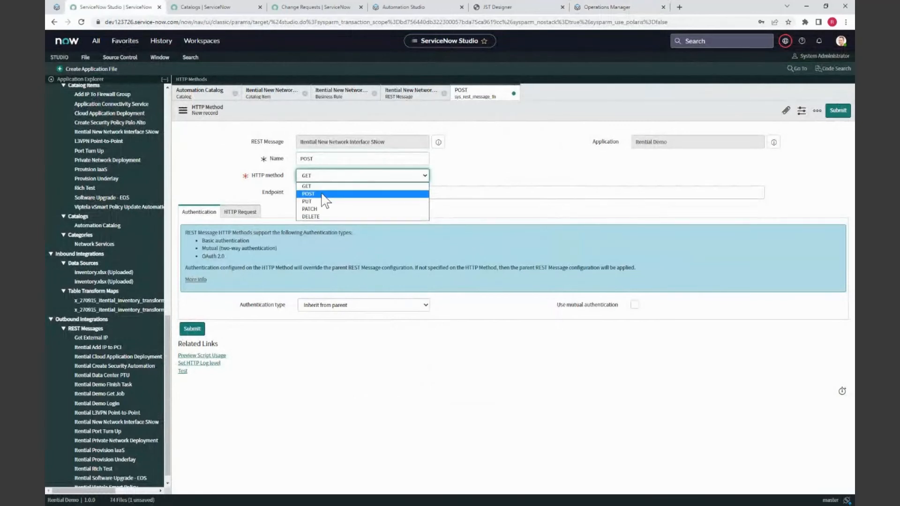
{"action": "left_click", "coordinate": [326, 195]}
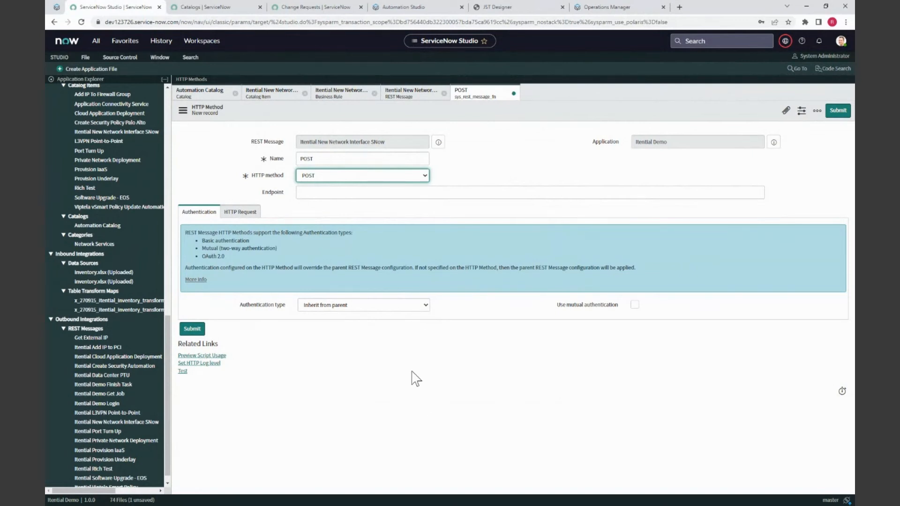
Step: Fill the request content with a formData JSON body mapping snowtype, snownum, ipAddress, netmask, router, interface, portdesc, snowid and changeRequestNumber to their ${} variables
{"action": "left_click", "coordinate": [242, 214]}
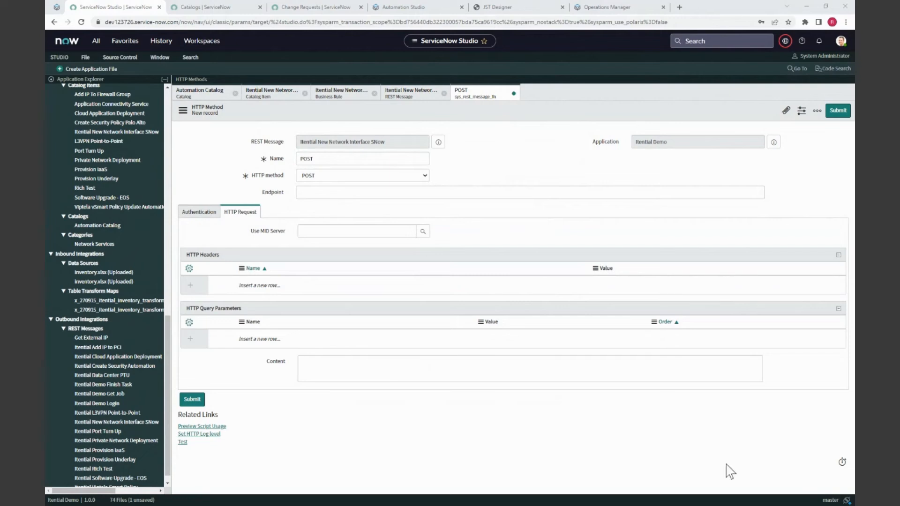
{"action": "left_click", "coordinate": [411, 366]}
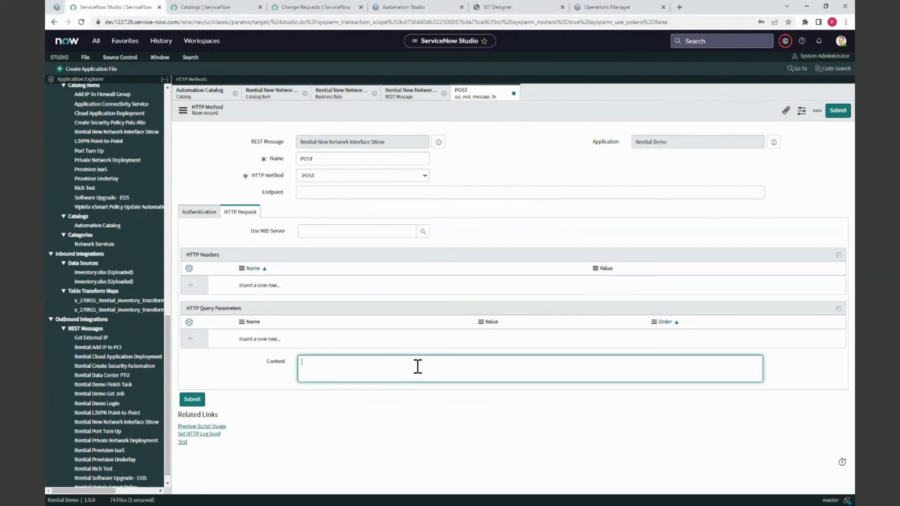
{"action": "type", "text": "{     \"formData\":{       \"snowtype\": ${snowtype},       \"snownum\": ${snownum},       \"ipAddress\": ${ipAddress},       \"netmask\": ${netmask},       \"router\": ${router},       \"interface\": ${interface},       \"portdesc\": ${portdesc},       \"snowid\": ${snowid},       \"changeRequestNumber\":${changeRequestNumber}   } }"}
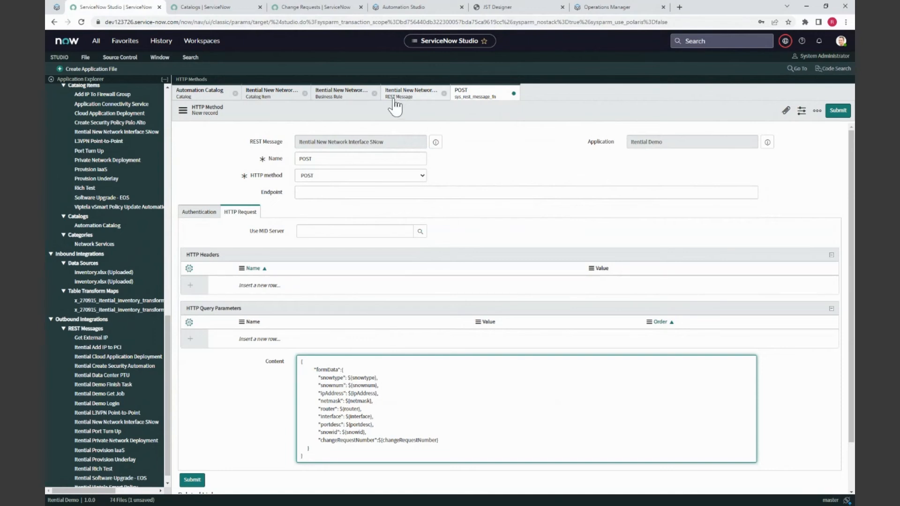
Step: Compare the ipAddress and netmask variables in the business rule script with the request content, and submit the POST method
{"action": "left_click", "coordinate": [331, 104]}
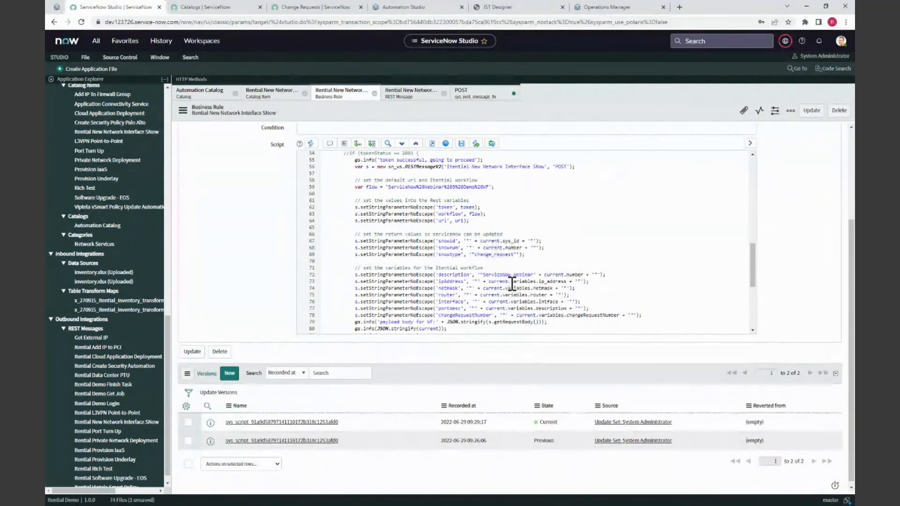
{"action": "left_click_drag", "start_coordinate": [539, 282], "coordinate": [568, 282]}
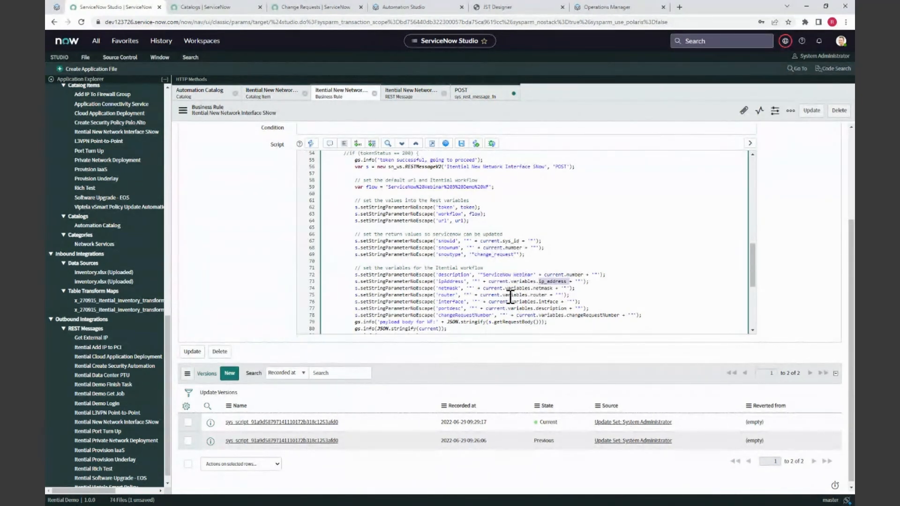
{"action": "left_click_drag", "start_coordinate": [439, 282], "coordinate": [460, 288]}
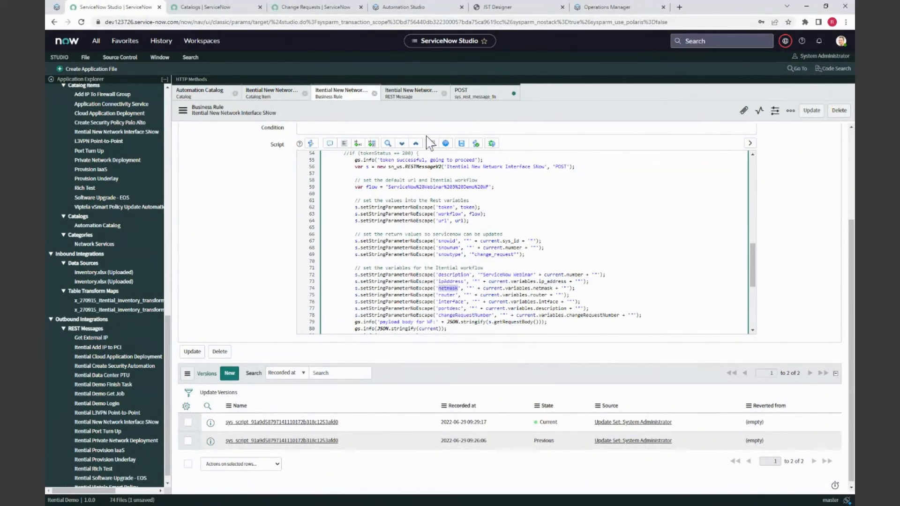
{"action": "left_click", "coordinate": [462, 95]}
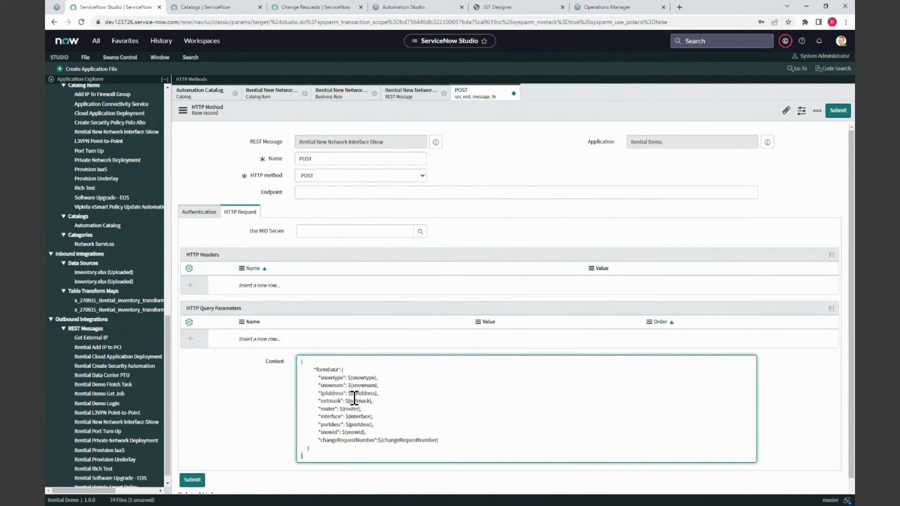
{"action": "left_click", "coordinate": [189, 481]}
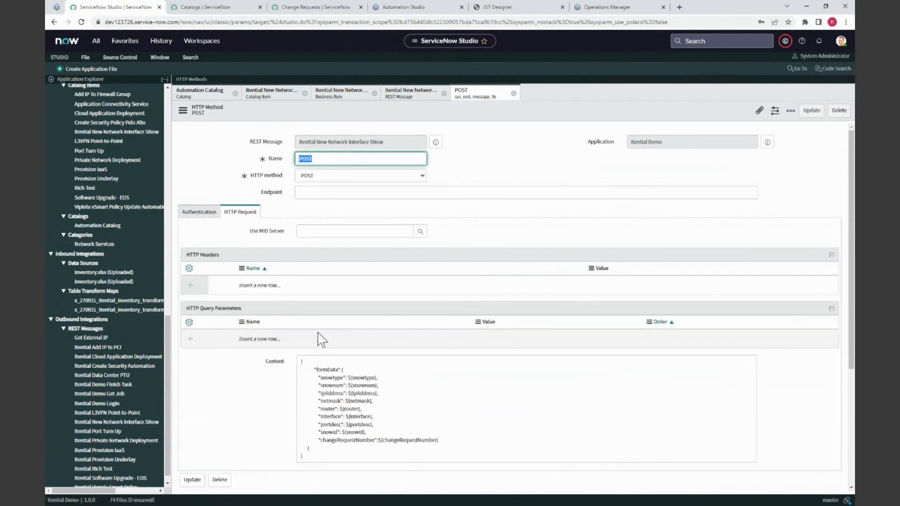
Step: Examine the formData object in the Operations Manager trigger's post-body schema and in the JST Designer transformation
{"action": "left_click", "coordinate": [617, 10]}
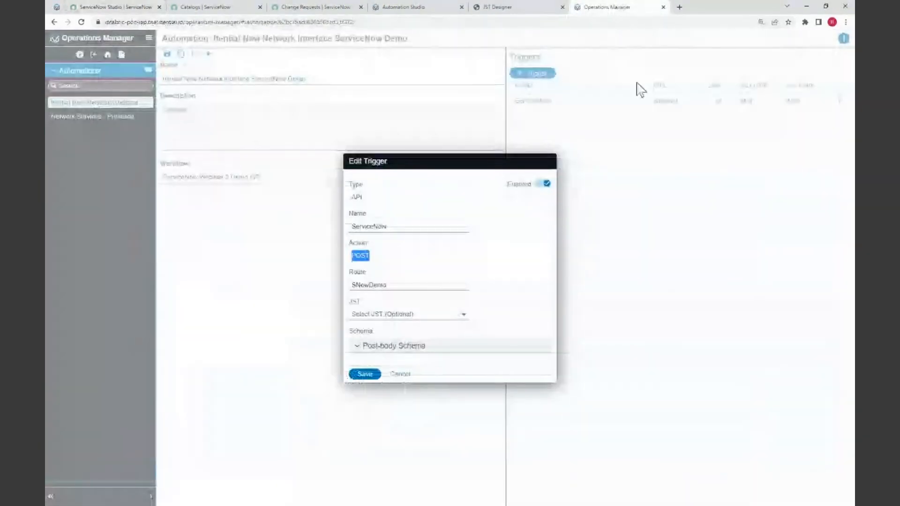
{"action": "left_click", "coordinate": [354, 349]}
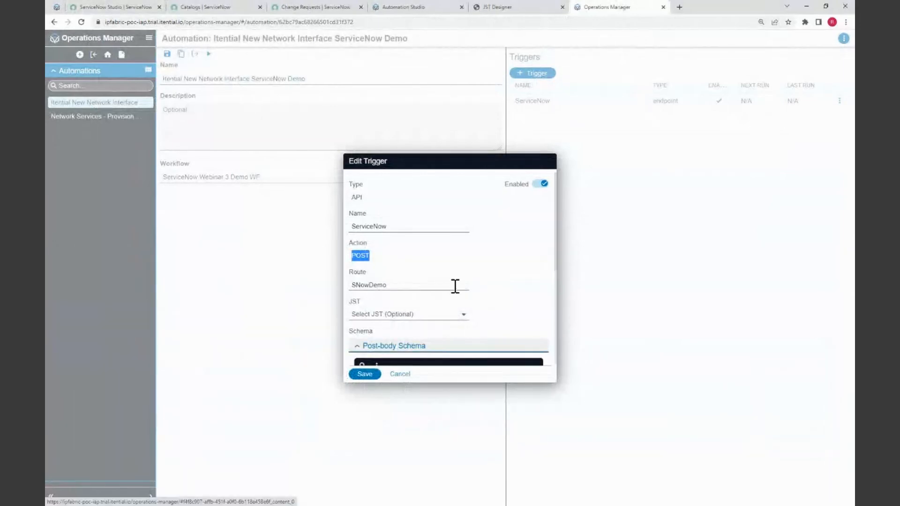
{"action": "scroll", "coordinate": [453, 284], "scroll_direction": "down", "scroll_amount": 3}
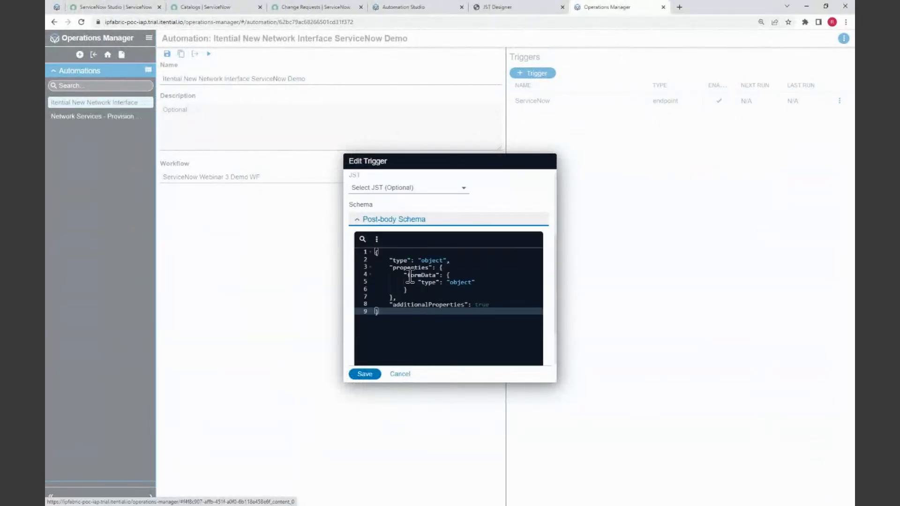
{"action": "left_click", "coordinate": [436, 276]}
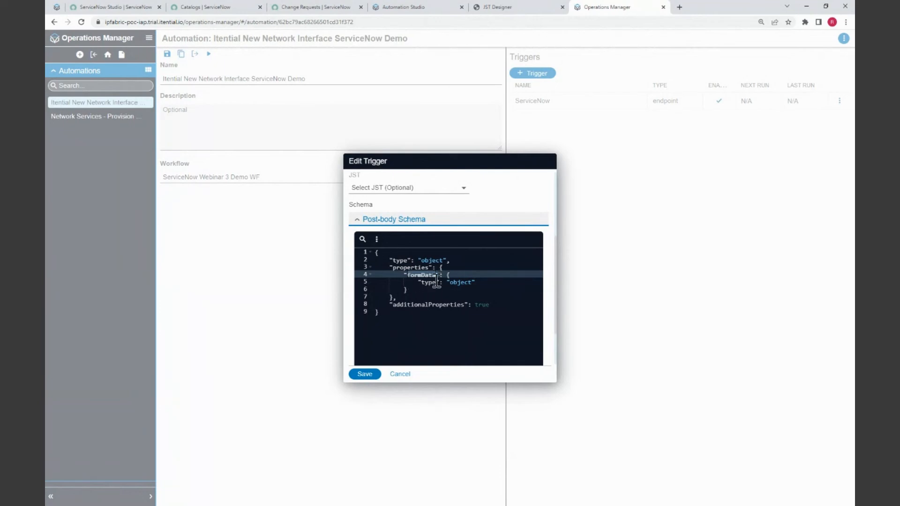
{"action": "left_click", "coordinate": [485, 8]}
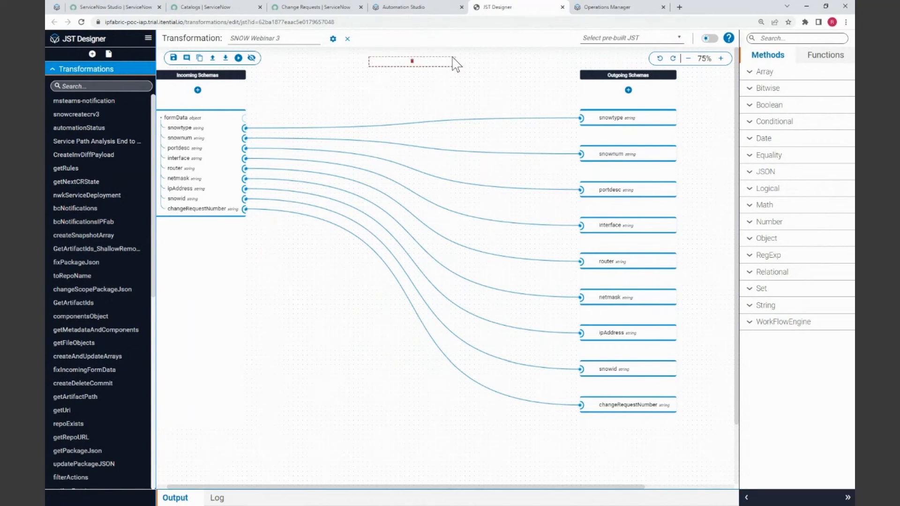
Step: Save the POST method in ServiceNow Studio with Update, and switch to the ServiceNow Catalogs page
{"action": "left_click", "coordinate": [125, 10]}
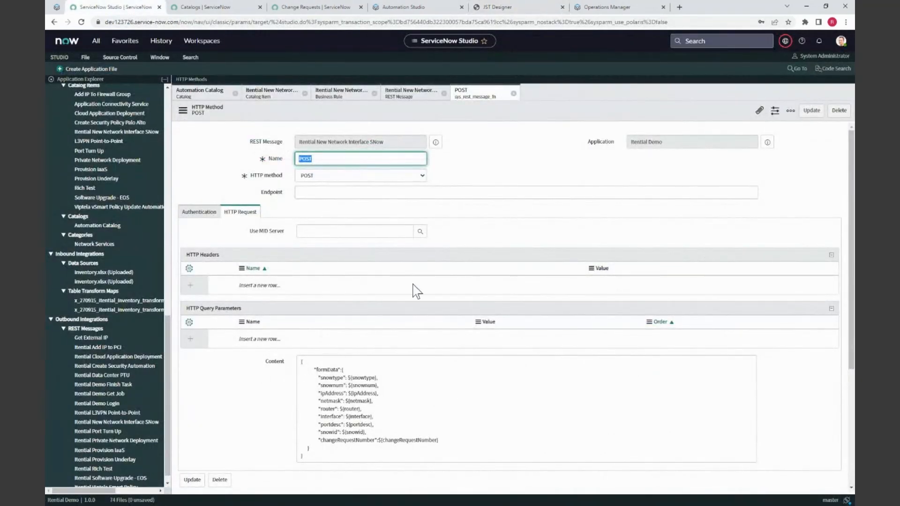
{"action": "scroll", "coordinate": [249, 401], "scroll_direction": "down", "scroll_amount": 2}
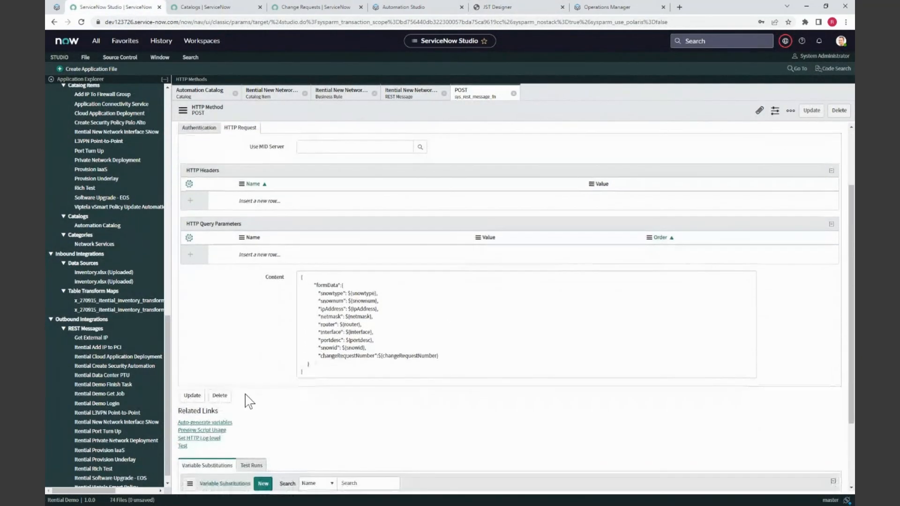
{"action": "left_click", "coordinate": [192, 396]}
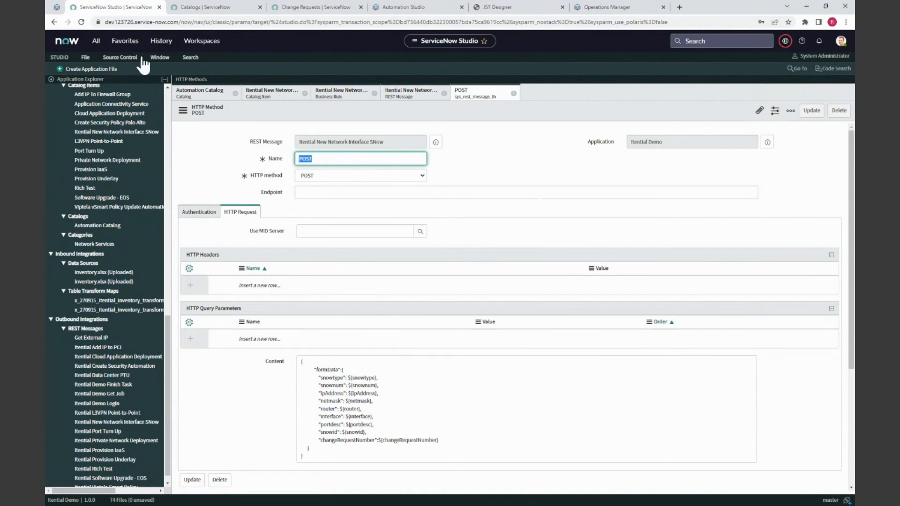
{"action": "left_click", "coordinate": [220, 8]}
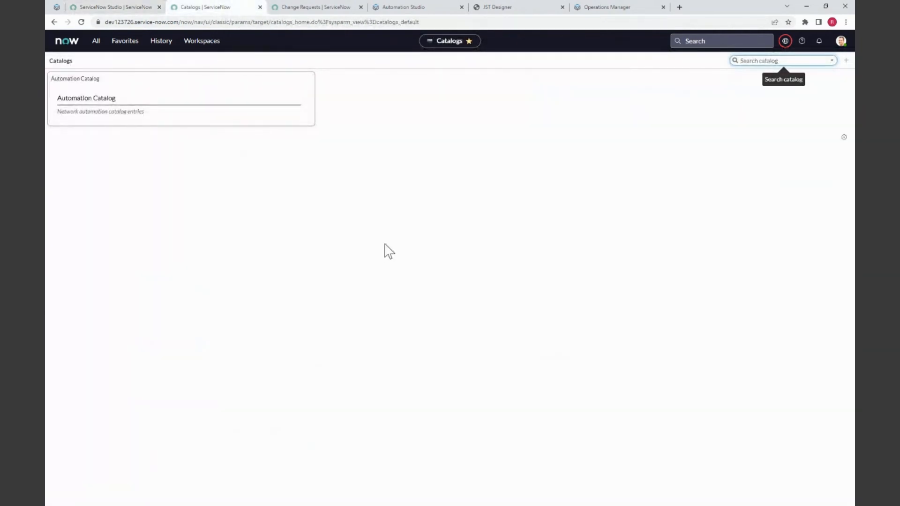
Step: Open the Itential New Network Interface SNow item in the Automation Catalog and choose CORE-ATL-0 as the router
{"action": "left_click", "coordinate": [88, 108]}
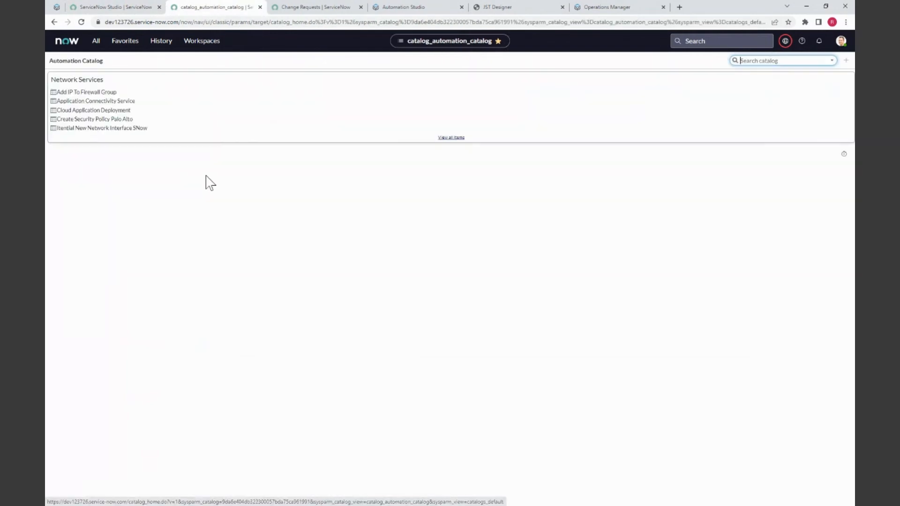
{"action": "left_click", "coordinate": [76, 129]}
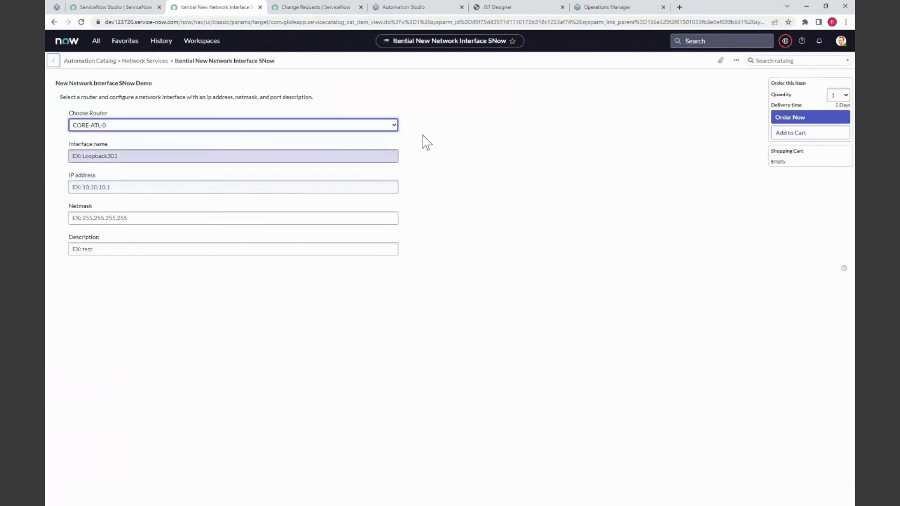
{"action": "left_click", "coordinate": [396, 126]}
{"action": "left_click", "coordinate": [378, 136]}
Step: Fill in interface name Loopback301, IP address 10.10.10.1, netmask 255.255.255.255 and description test
{"action": "left_click", "coordinate": [128, 155]}
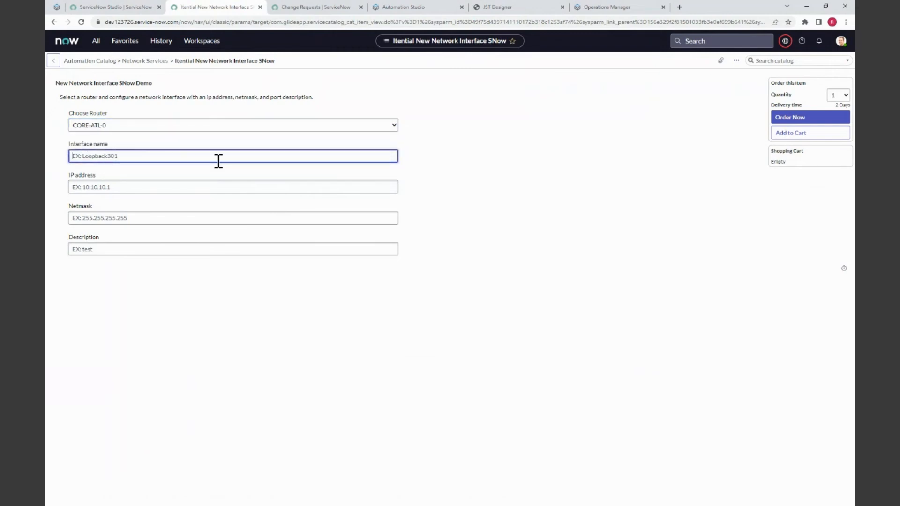
{"action": "type", "text": "Loopback301"}
{"action": "key", "text": "Tab"}
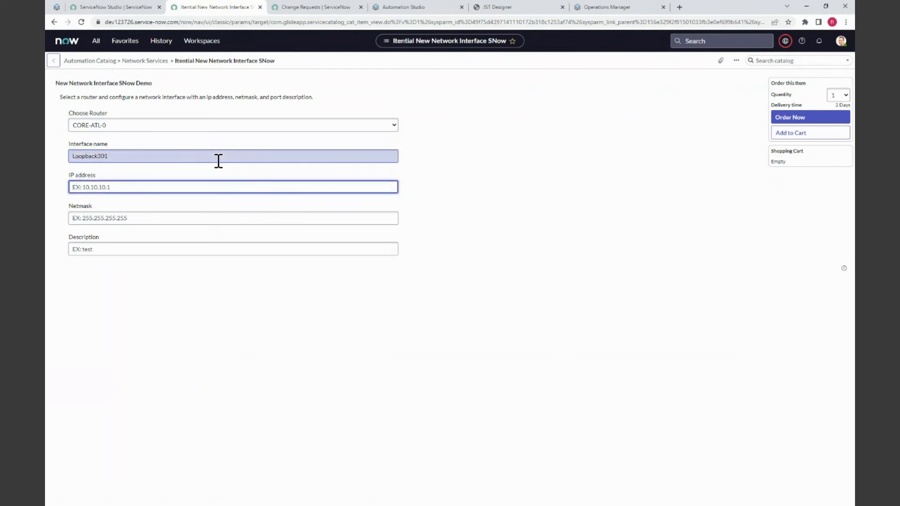
{"action": "type", "text": "10.10.10.1"}
{"action": "key", "text": "Tab"}
{"action": "type", "text": "255."}
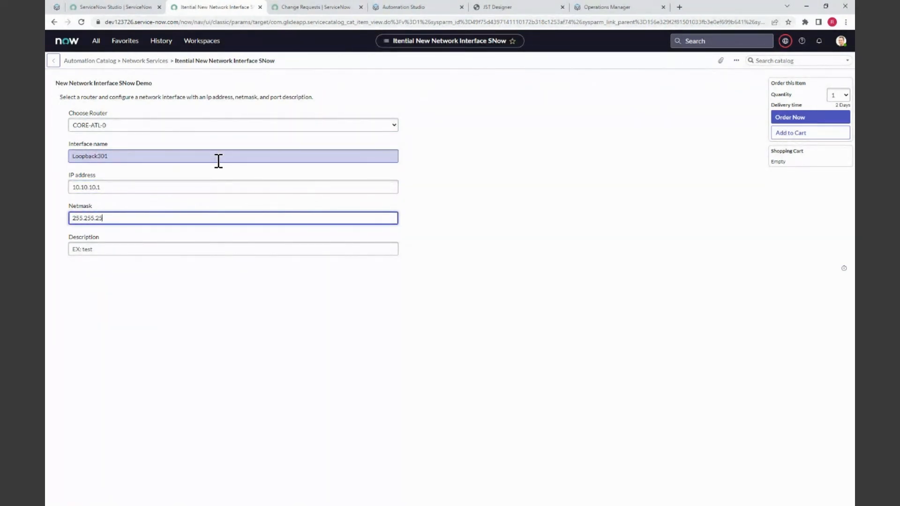
{"action": "key", "text": "Tab"}
{"action": "type", "text": "t"}
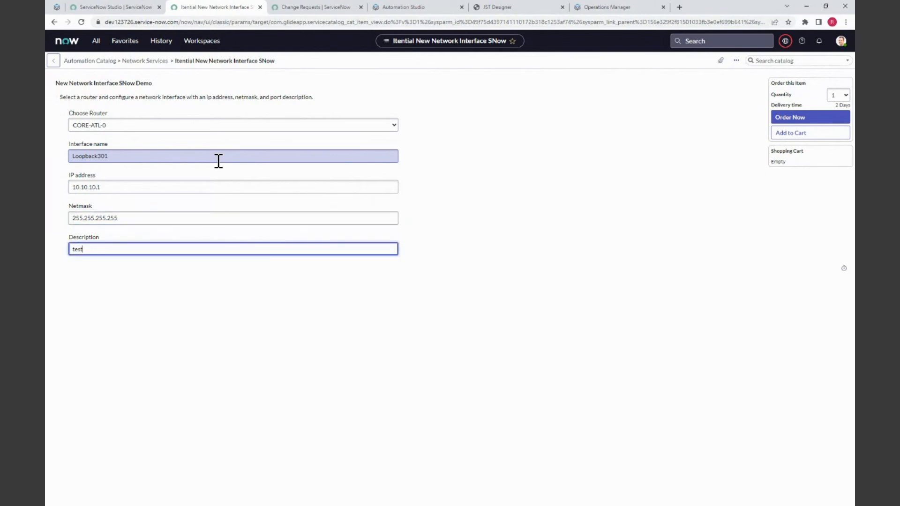
Step: Order the catalog item and open the New Network Interface SNow Demo requested item from the order status
{"action": "left_click", "coordinate": [503, 190]}
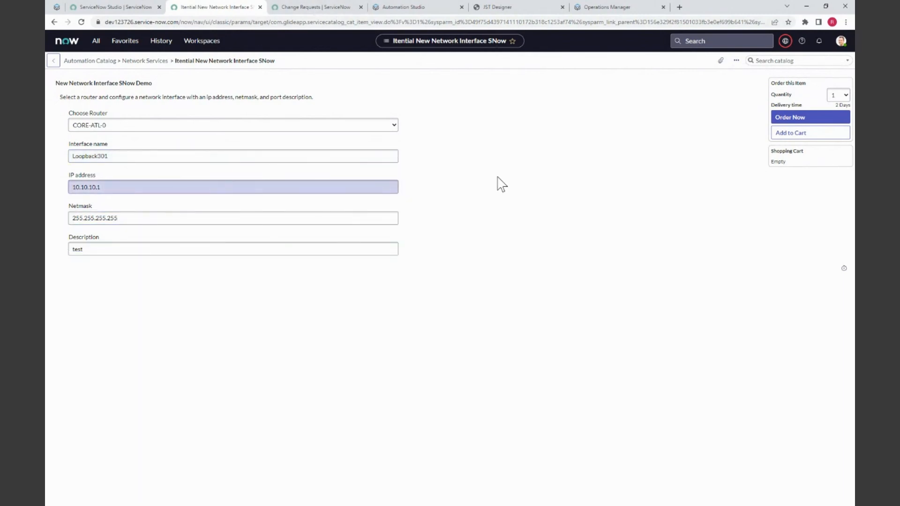
{"action": "left_click", "coordinate": [796, 120]}
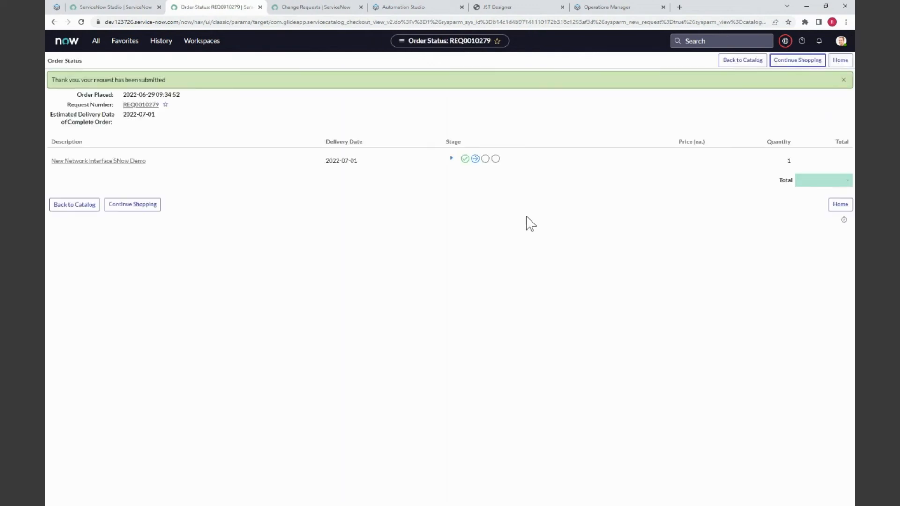
{"action": "left_click", "coordinate": [71, 161]}
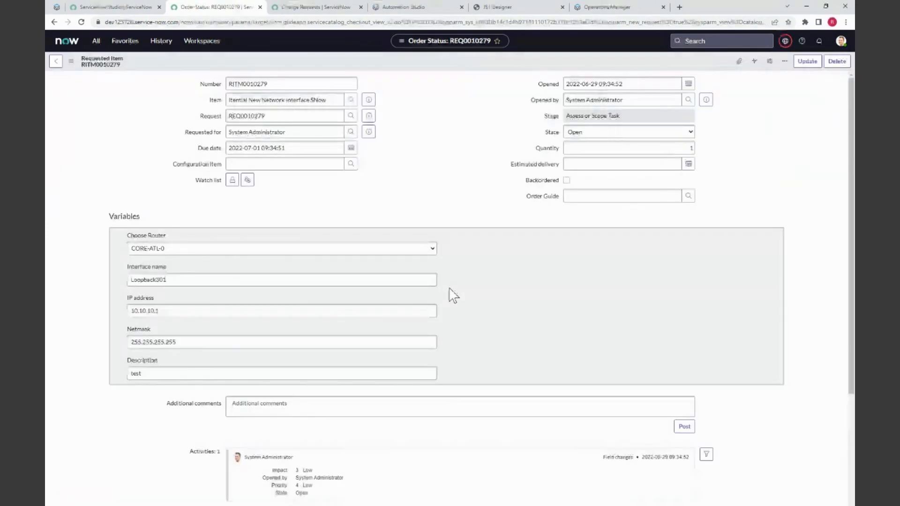
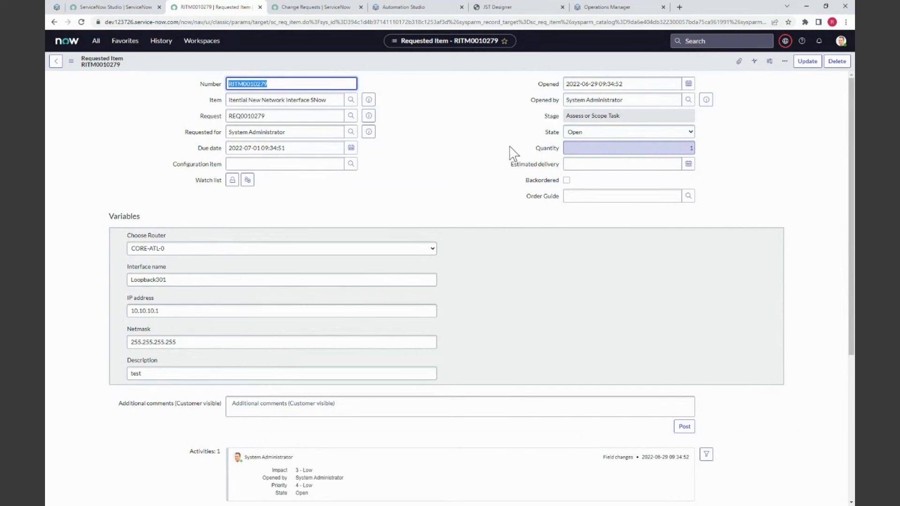
Step: Set the requested item's state to Work in Progress and save the record
{"action": "left_click", "coordinate": [581, 134]}
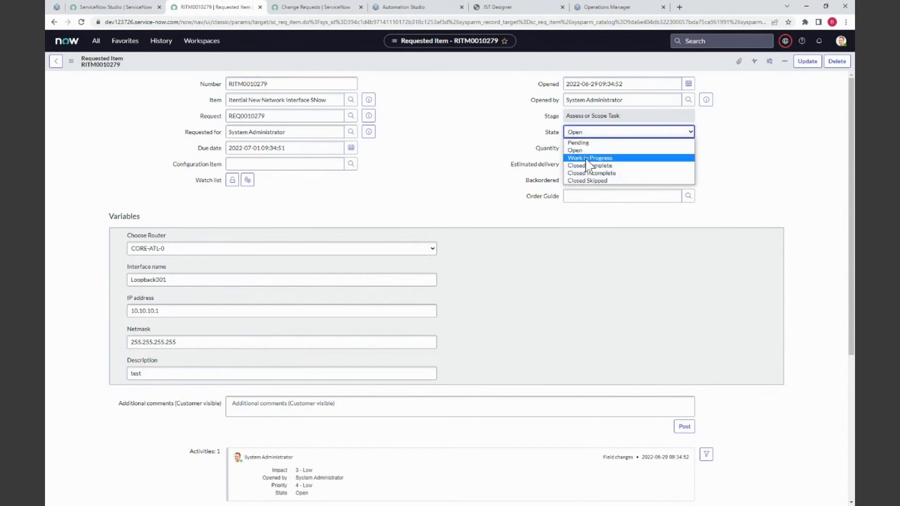
{"action": "left_click", "coordinate": [589, 159]}
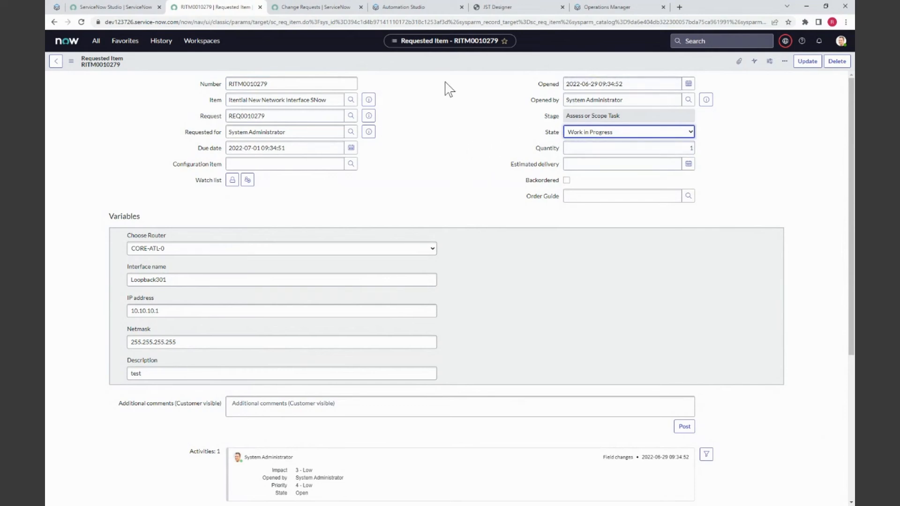
{"action": "scroll", "coordinate": [420, 173], "scroll_direction": "down", "scroll_amount": 3}
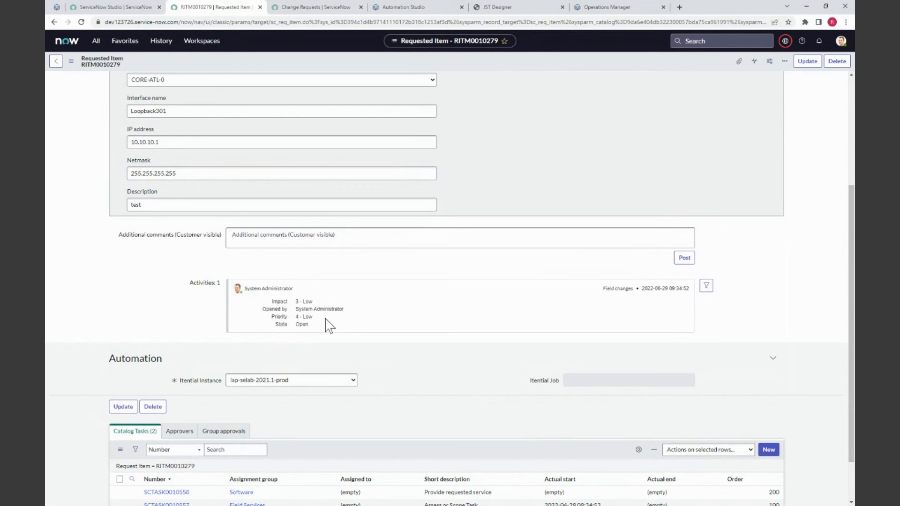
{"action": "scroll", "coordinate": [328, 323], "scroll_direction": "up", "scroll_amount": 4}
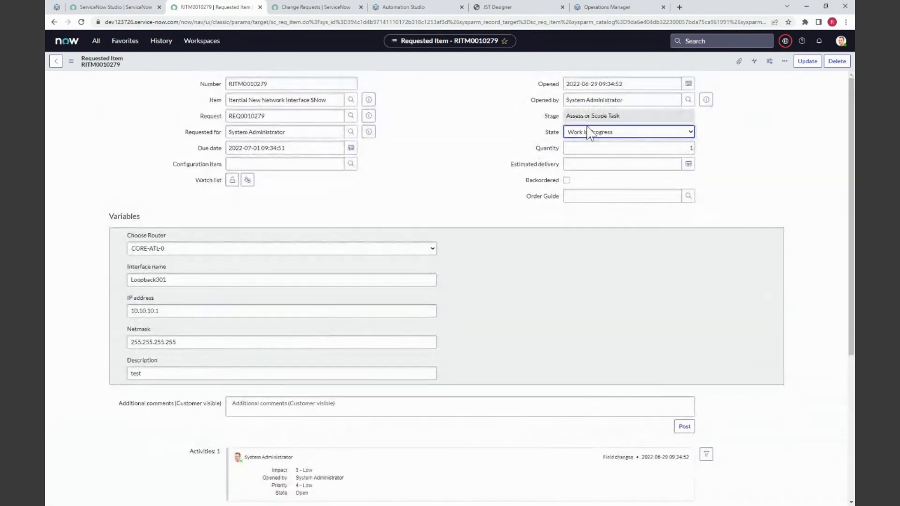
{"action": "right_click", "coordinate": [394, 66]}
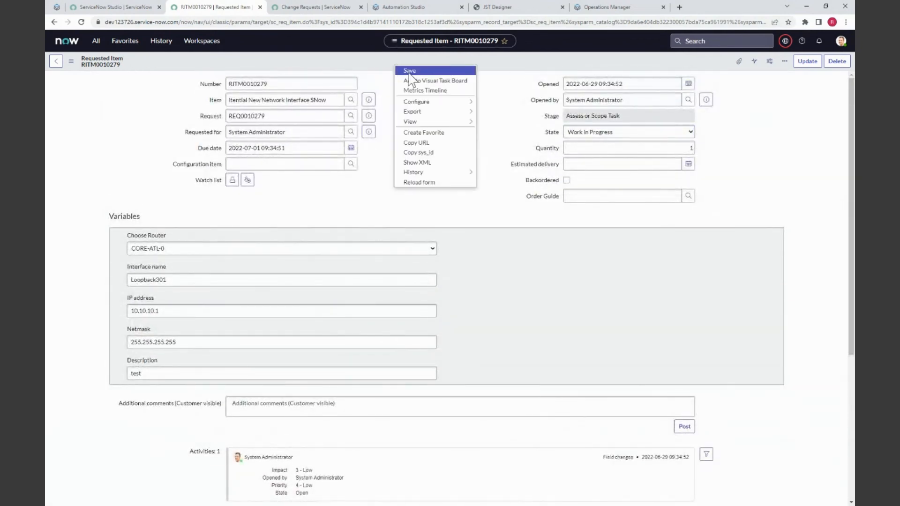
{"action": "left_click", "coordinate": [409, 71]}
Step: Switch to Itential Job Manager, open the active ServiceNow Webinar 3 Demo WF job and visualize its workflow from the start
{"action": "left_click", "coordinate": [56, 7]}
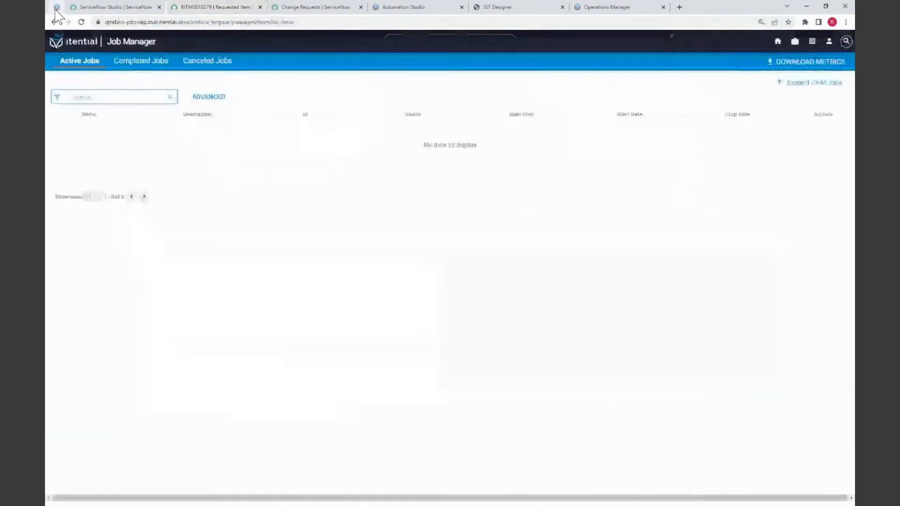
{"action": "left_click", "coordinate": [71, 66]}
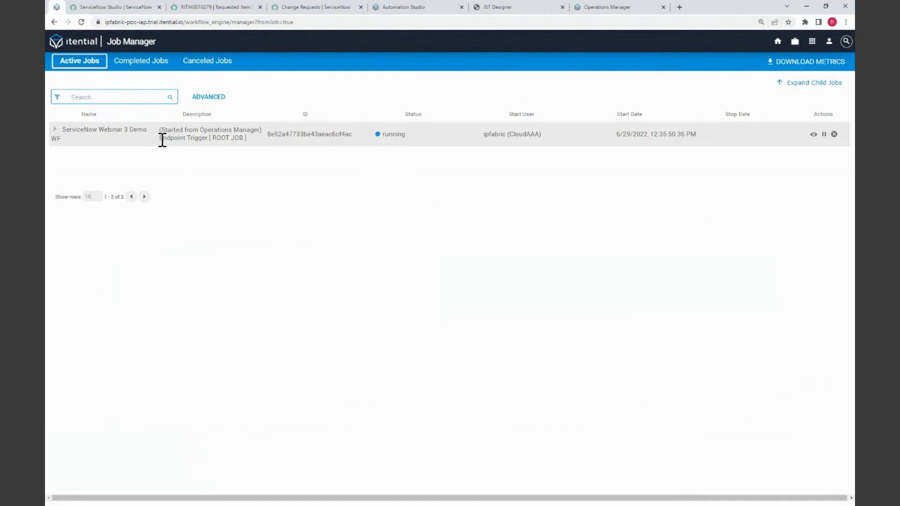
{"action": "left_click_drag", "start_coordinate": [161, 139], "coordinate": [178, 138]}
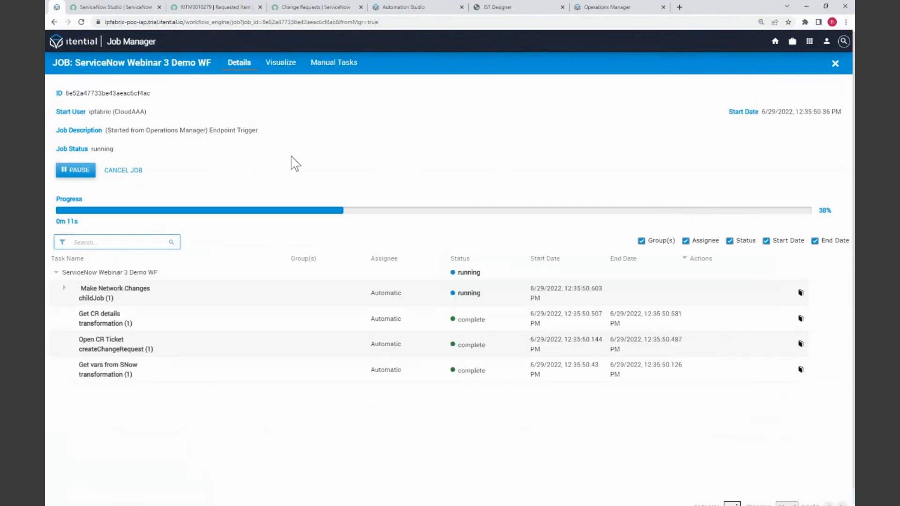
{"action": "left_click", "coordinate": [281, 62]}
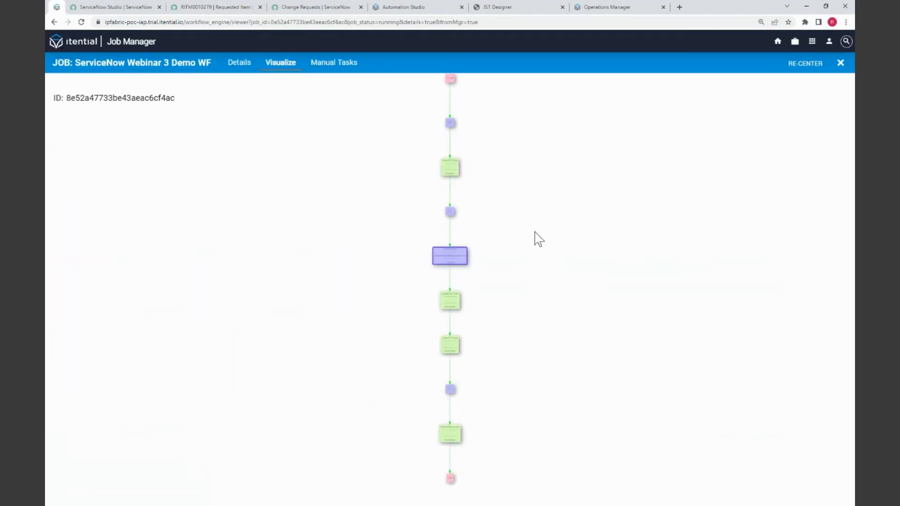
{"action": "scroll", "coordinate": [473, 256], "scroll_direction": "up", "scroll_amount": 5}
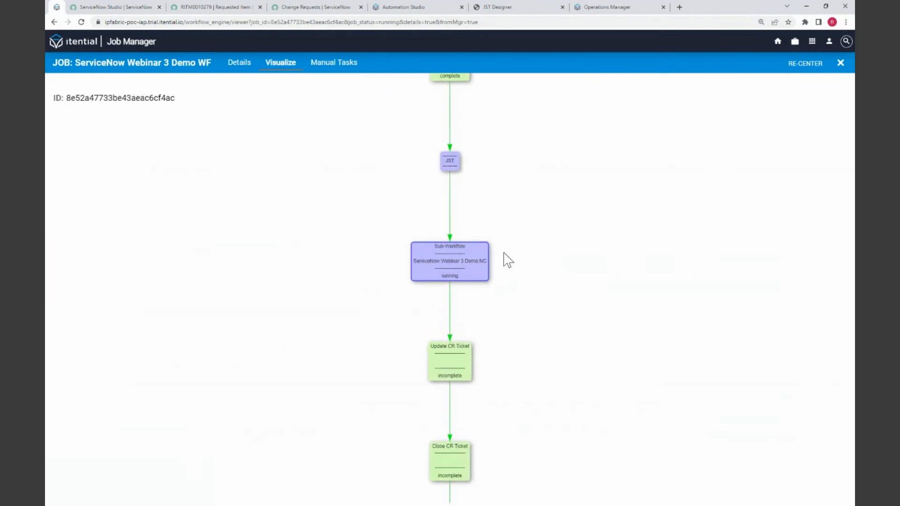
{"action": "left_click_drag", "start_coordinate": [588, 185], "coordinate": [593, 341]}
{"action": "left_click_drag", "start_coordinate": [573, 144], "coordinate": [573, 230]}
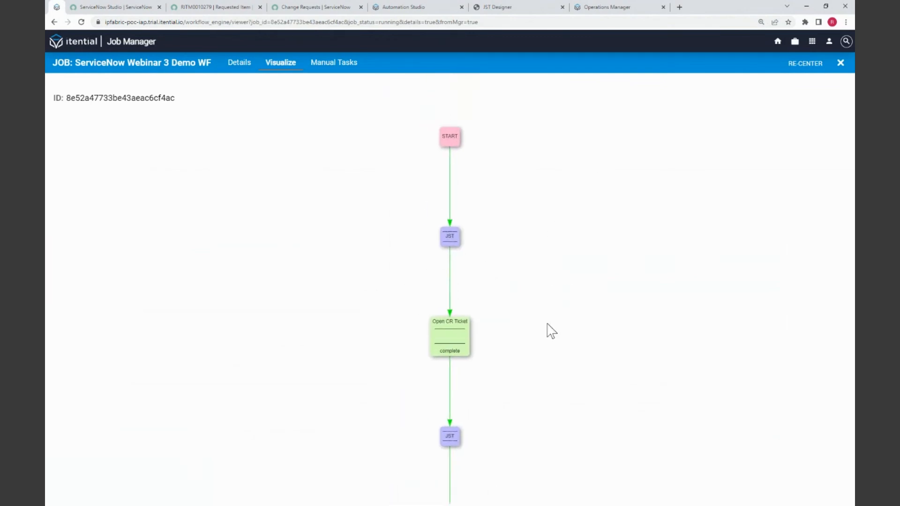
{"action": "left_click_drag", "start_coordinate": [508, 468], "coordinate": [513, 332]}
{"action": "left_click_drag", "start_coordinate": [568, 231], "coordinate": [534, 378]}
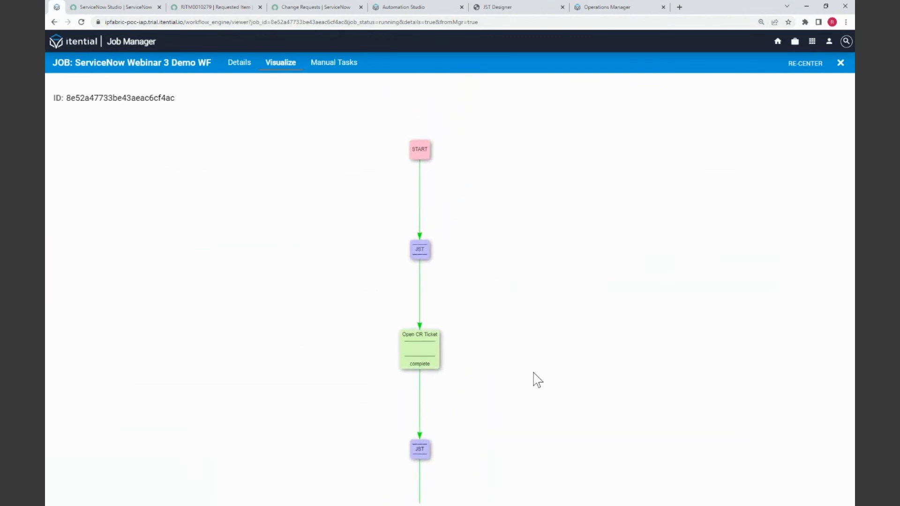
Step: Examine the incoming formData variables in the task history of the workflow's first JST transformation, and close the history
{"action": "left_click", "coordinate": [450, 255]}
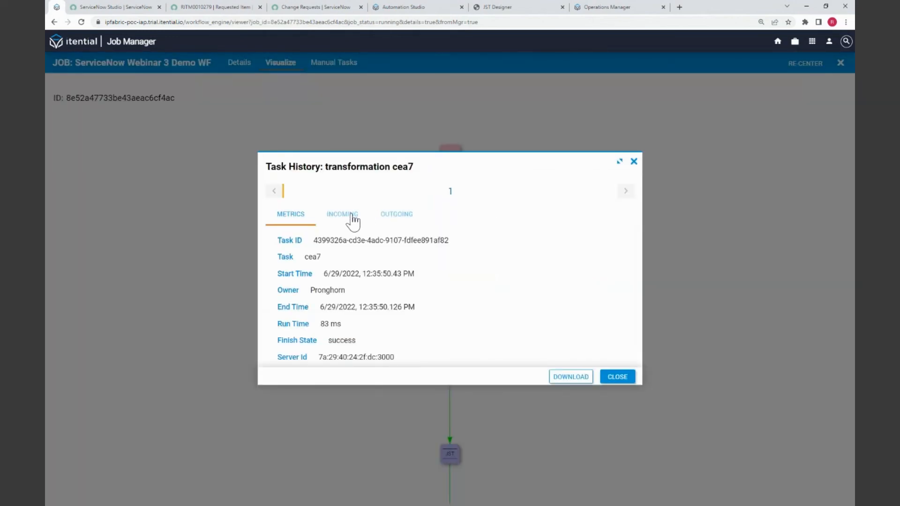
{"action": "left_click", "coordinate": [352, 220]}
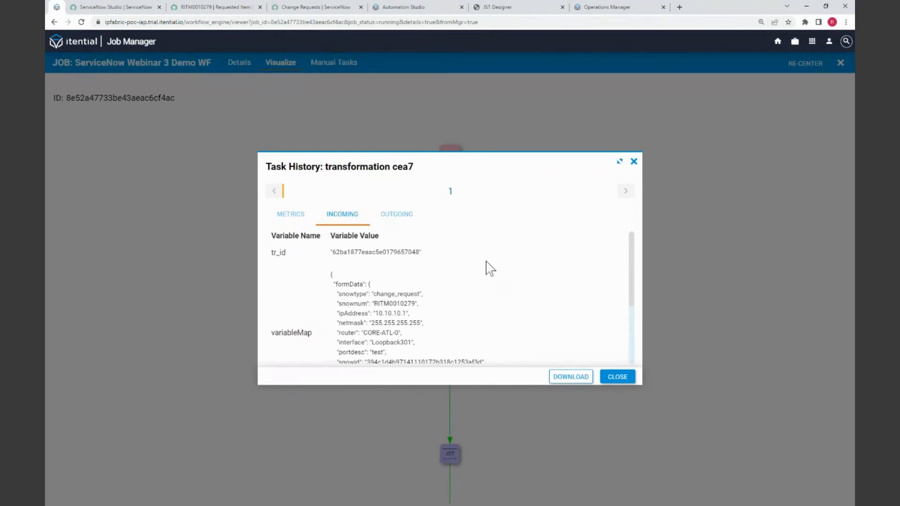
{"action": "scroll", "coordinate": [469, 296], "scroll_direction": "down", "scroll_amount": 1}
{"action": "scroll", "coordinate": [472, 294], "scroll_direction": "up", "scroll_amount": 1}
{"action": "scroll", "coordinate": [440, 330], "scroll_direction": "down", "scroll_amount": 1}
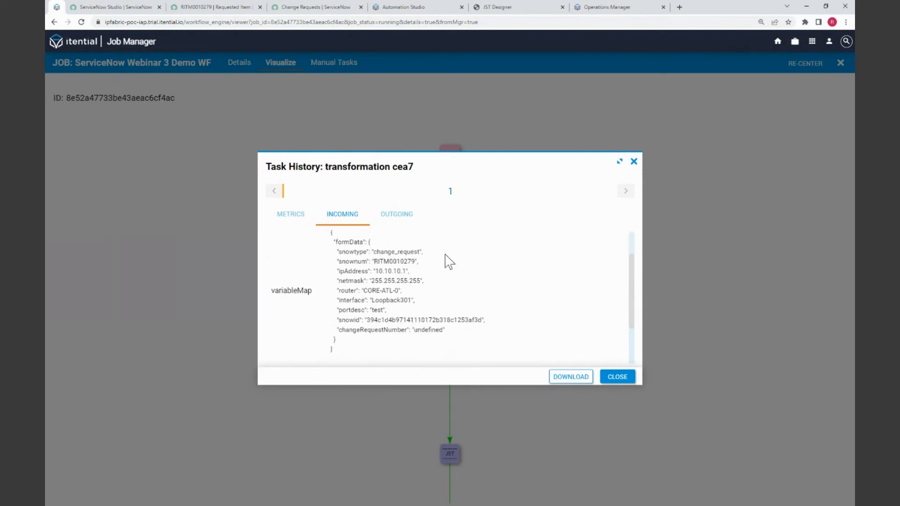
{"action": "left_click", "coordinate": [619, 381]}
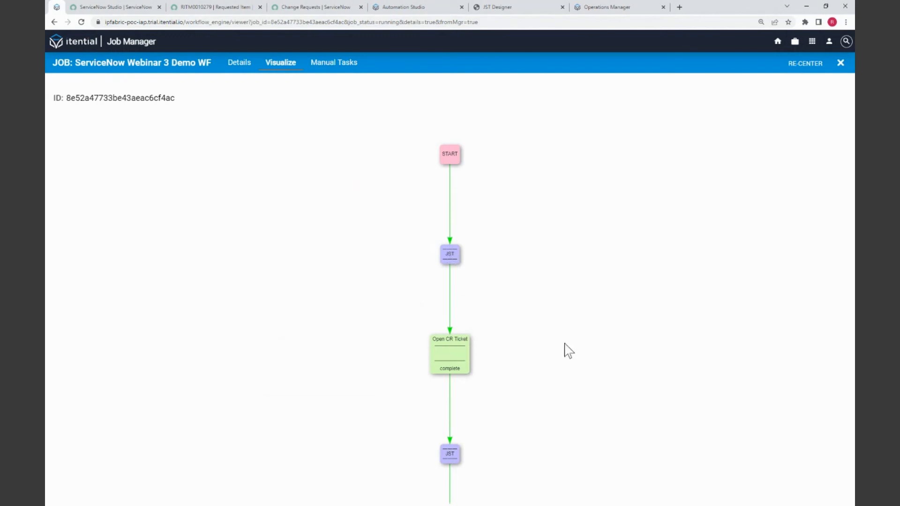
Step: Examine the outgoing response of the Open CR Ticket task for the change request number, and close the task history
{"action": "scroll", "coordinate": [571, 328], "scroll_direction": "down", "scroll_amount": 3}
{"action": "left_click", "coordinate": [454, 250]}
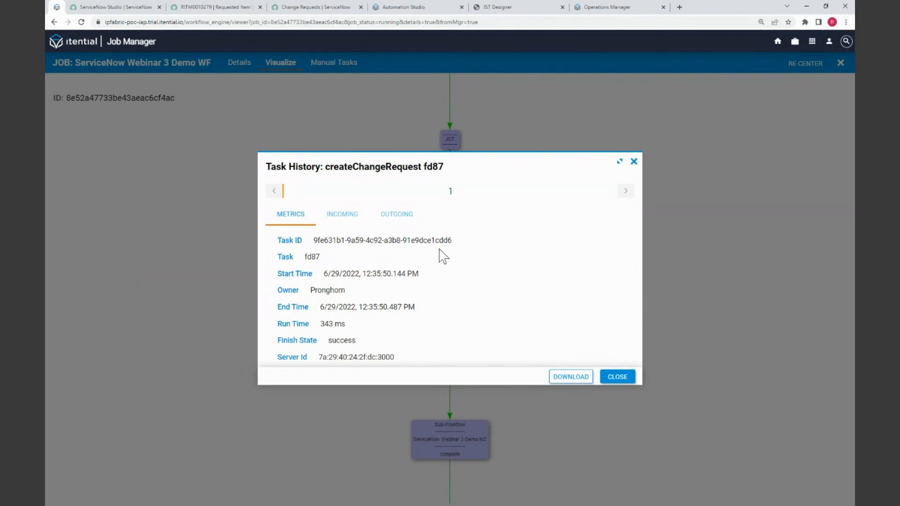
{"action": "left_click", "coordinate": [396, 215]}
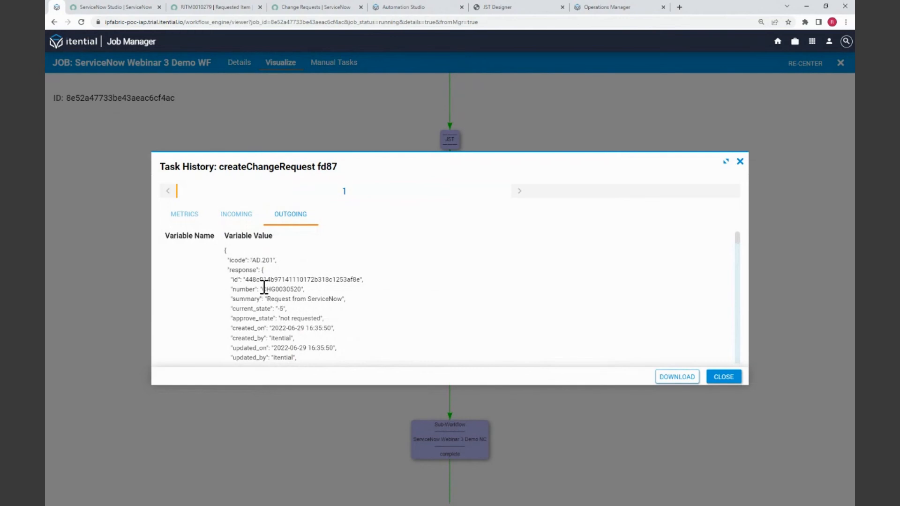
{"action": "left_click_drag", "start_coordinate": [260, 289], "coordinate": [294, 289]}
{"action": "left_click", "coordinate": [729, 374]}
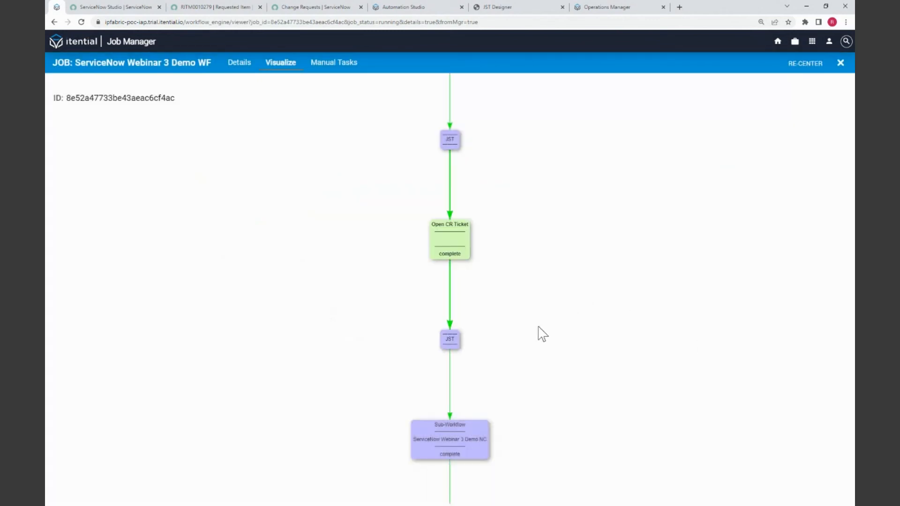
Step: Review the status of the remaining workflow tasks, from the ServiceNow Webinar 3 Demo NC sub-workflow to END
{"action": "scroll", "coordinate": [539, 319], "scroll_direction": "down", "scroll_amount": 2}
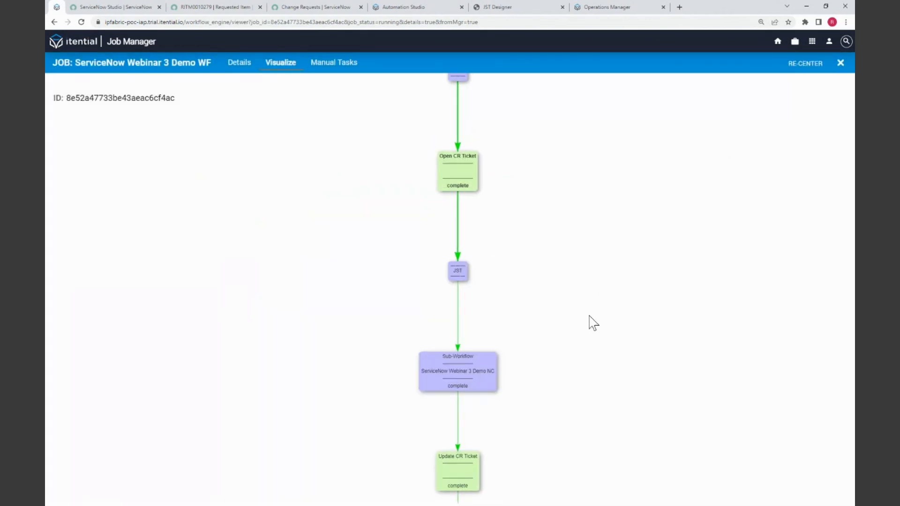
{"action": "scroll", "coordinate": [588, 321], "scroll_direction": "down", "scroll_amount": 2}
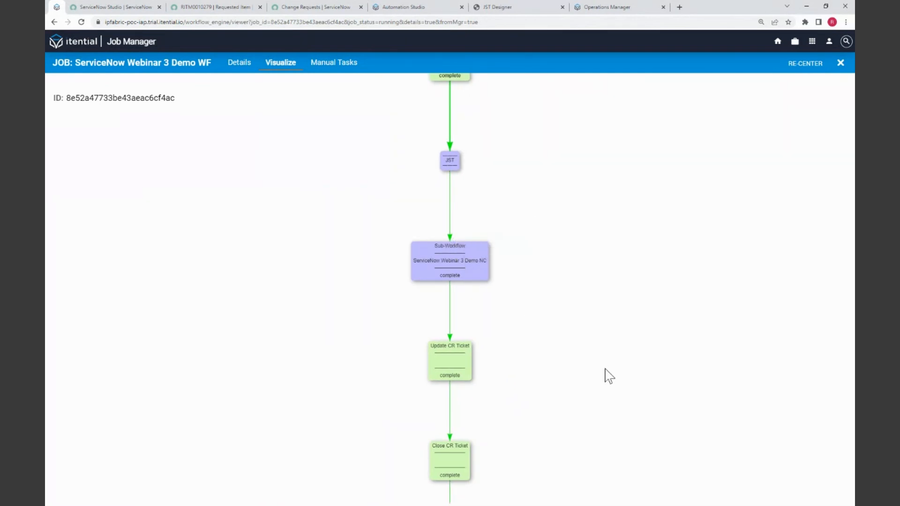
{"action": "scroll", "coordinate": [588, 277], "scroll_direction": "down", "scroll_amount": 2}
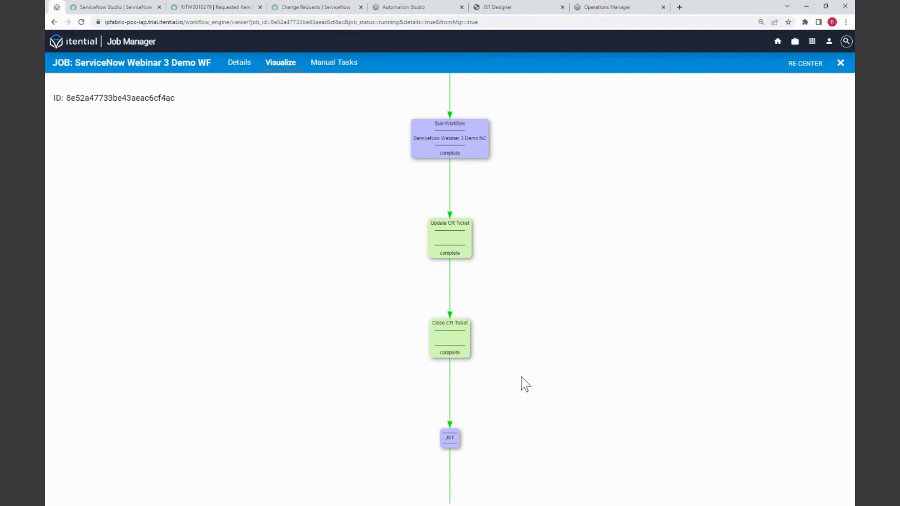
{"action": "scroll", "coordinate": [521, 291], "scroll_direction": "down", "scroll_amount": 2}
{"action": "scroll", "coordinate": [521, 291], "scroll_direction": "down", "scroll_amount": 2}
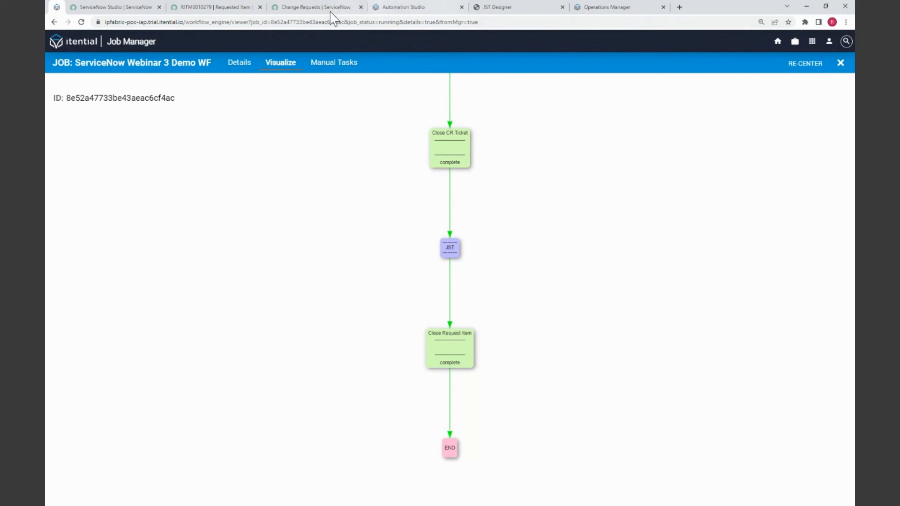
Step: Switch back to the requested item in ServiceNow and examine its state and activity entries
{"action": "left_click", "coordinate": [209, 7]}
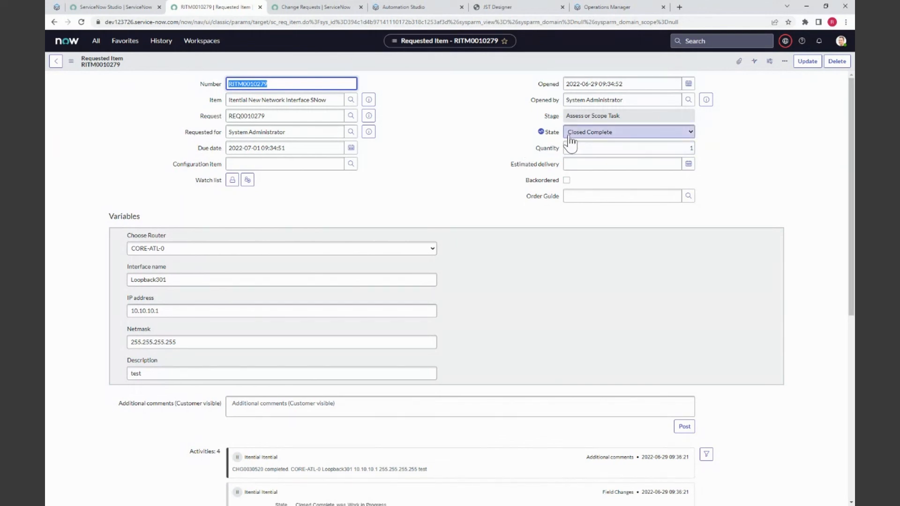
{"action": "scroll", "coordinate": [481, 305], "scroll_direction": "down", "scroll_amount": 3}
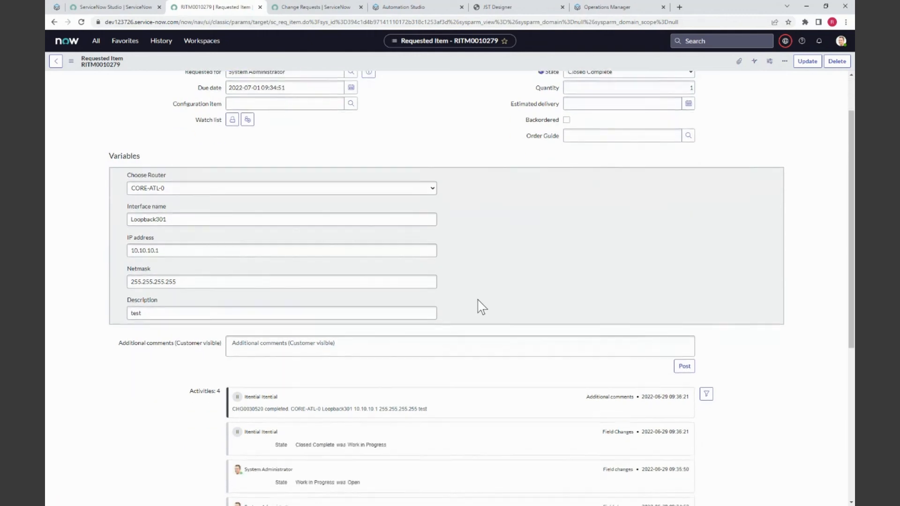
Step: Review the requested item's activity entries and select the change request number in the newest comment
{"action": "scroll", "coordinate": [482, 309], "scroll_direction": "down", "scroll_amount": 2}
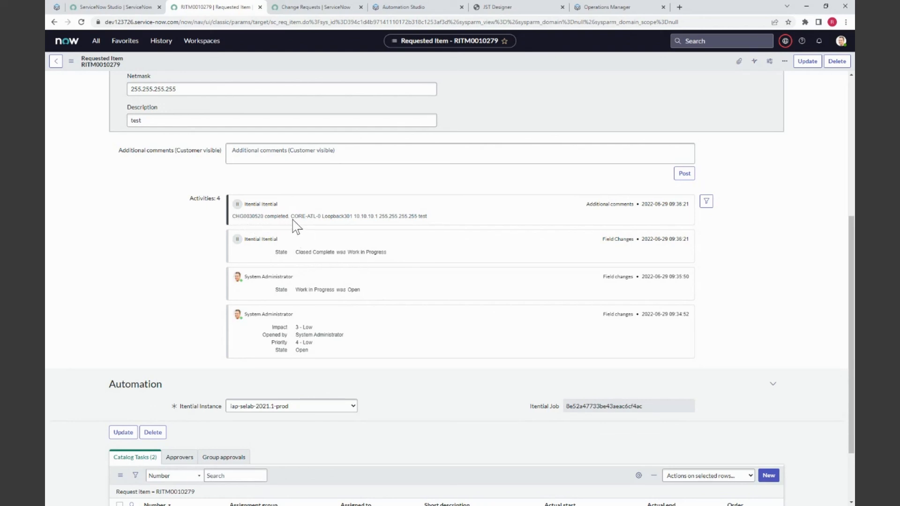
{"action": "scroll", "coordinate": [471, 297], "scroll_direction": "up", "scroll_amount": 1}
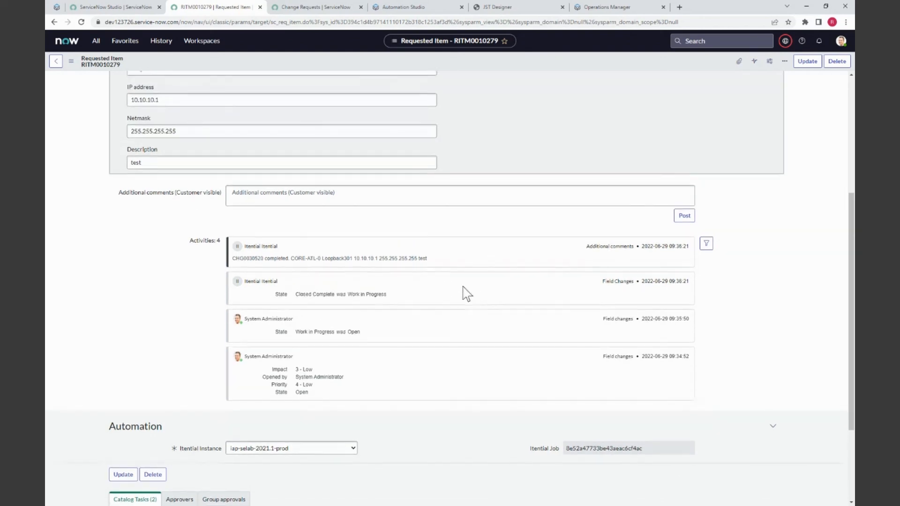
{"action": "scroll", "coordinate": [373, 258], "scroll_direction": "up", "scroll_amount": 1}
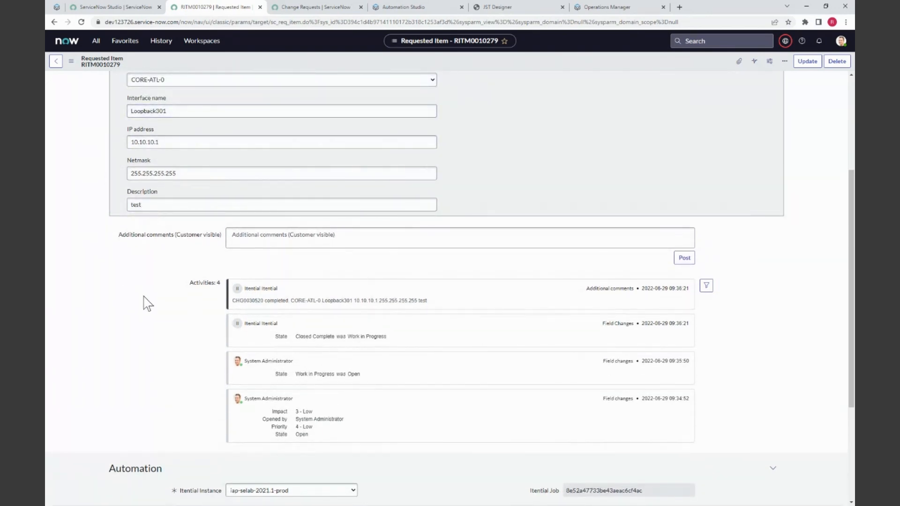
{"action": "left_click_drag", "start_coordinate": [232, 300], "coordinate": [263, 303]}
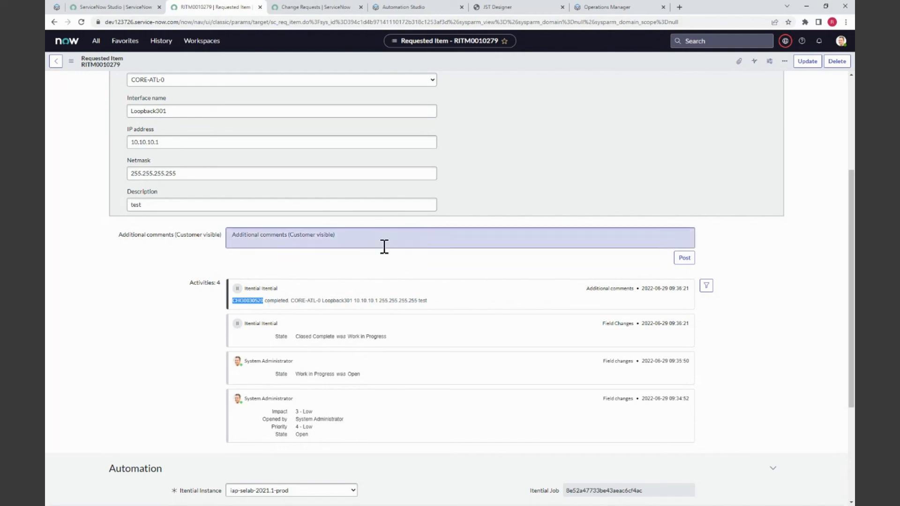
Step: Find change request CHG0030520 by number in the ServiceNow Change Requests list and open its record
{"action": "left_click", "coordinate": [322, 10]}
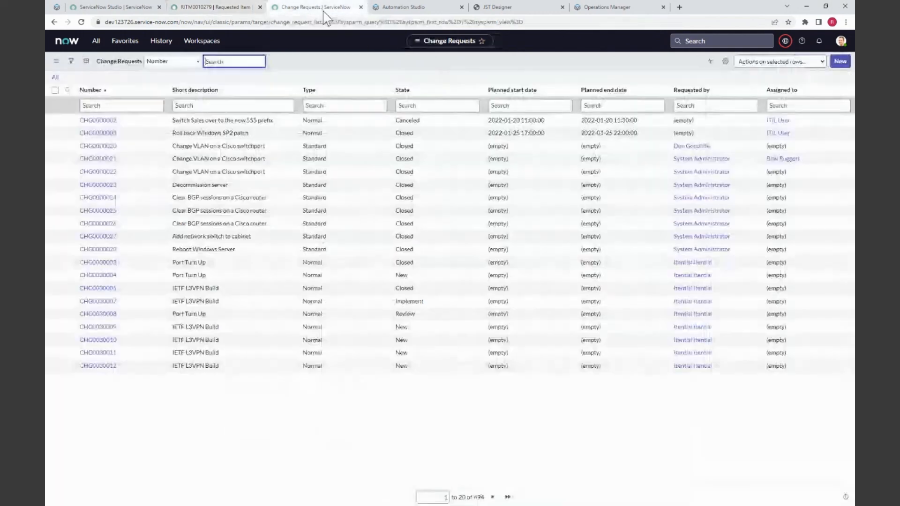
{"action": "left_click", "coordinate": [238, 61]}
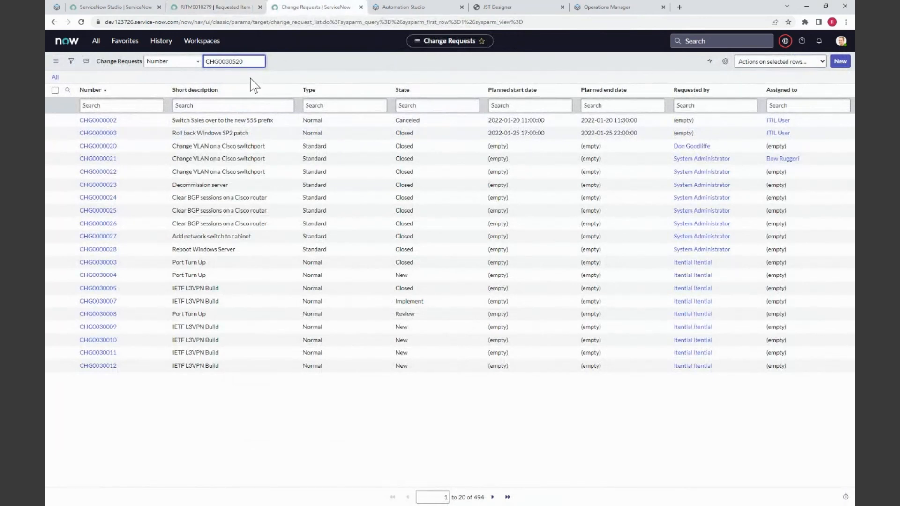
{"action": "type", "text": "CHG0030520"}
{"action": "key", "text": "Return"}
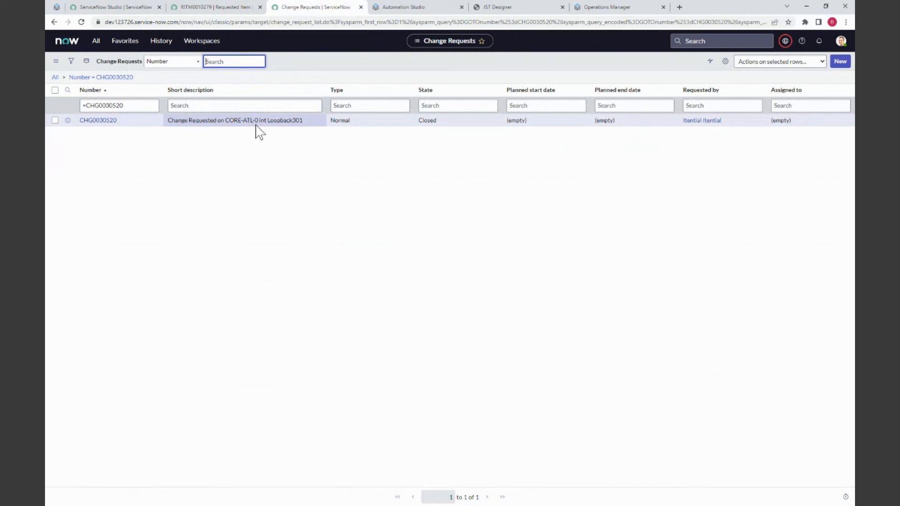
{"action": "left_click", "coordinate": [101, 121]}
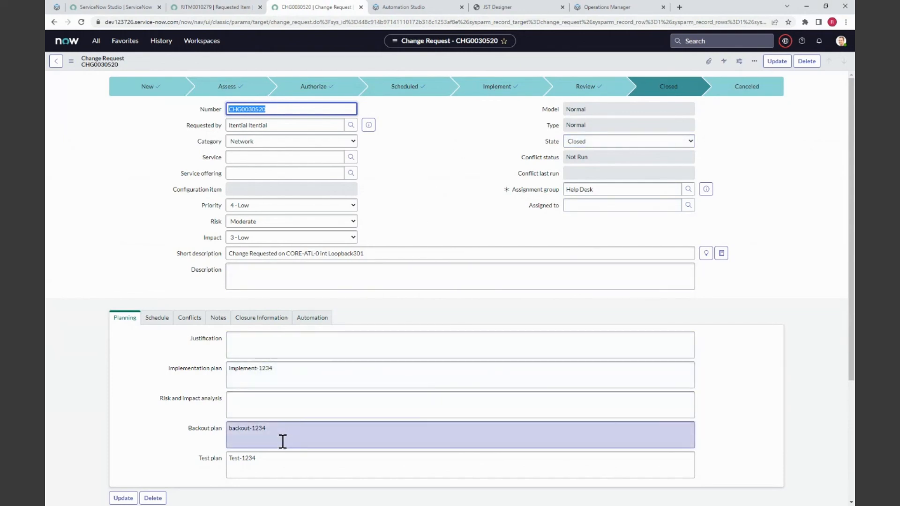
Step: Examine the change request's notes, including its state changes and the work note that references the requested item
{"action": "left_click", "coordinate": [218, 322]}
{"action": "scroll", "coordinate": [422, 311], "scroll_direction": "down", "scroll_amount": 4}
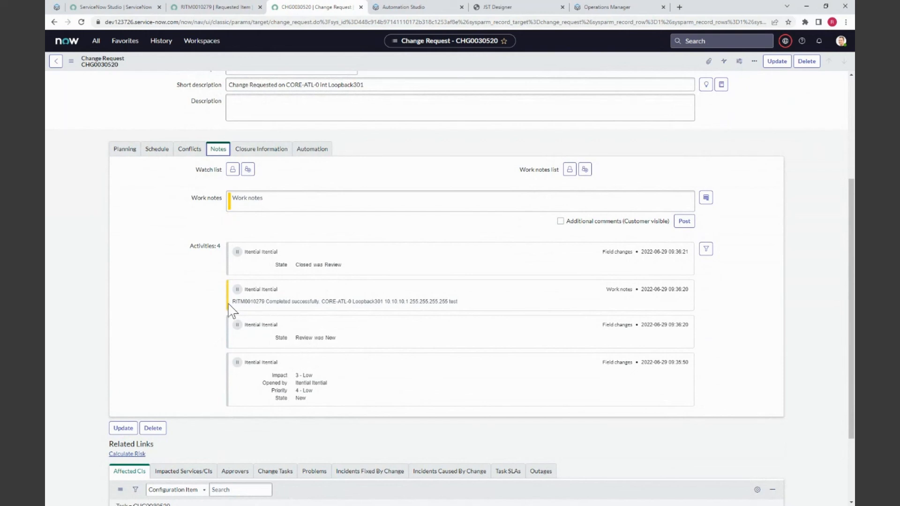
{"action": "left_click_drag", "start_coordinate": [233, 301], "coordinate": [264, 302]}
{"action": "left_click", "coordinate": [250, 311]}
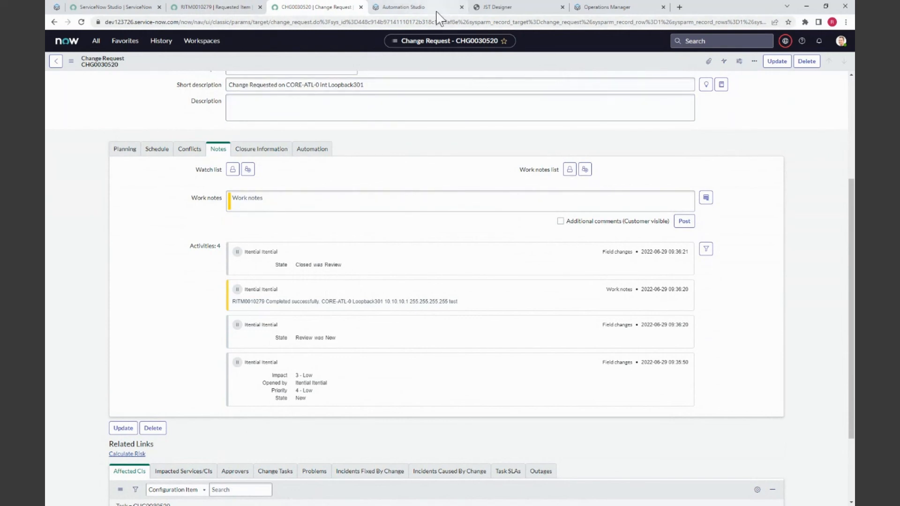
Step: Look at the workflow in Automation Studio, switch to Operations Manager, and close the trigger editor without saving
{"action": "left_click", "coordinate": [413, 7]}
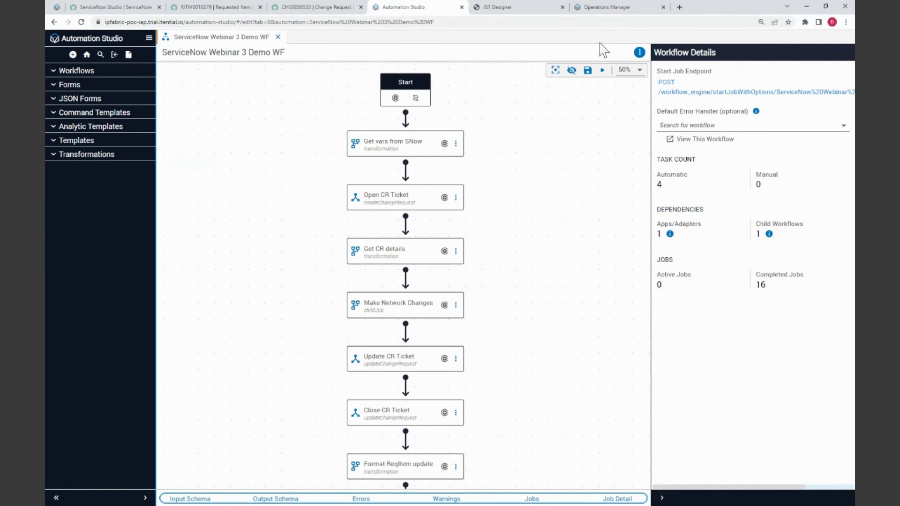
{"action": "left_click", "coordinate": [608, 7]}
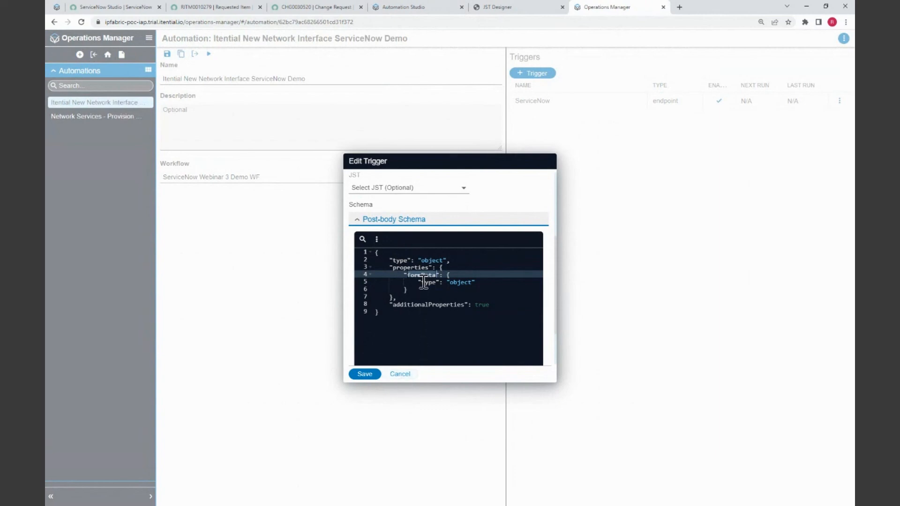
{"action": "left_click", "coordinate": [399, 374]}
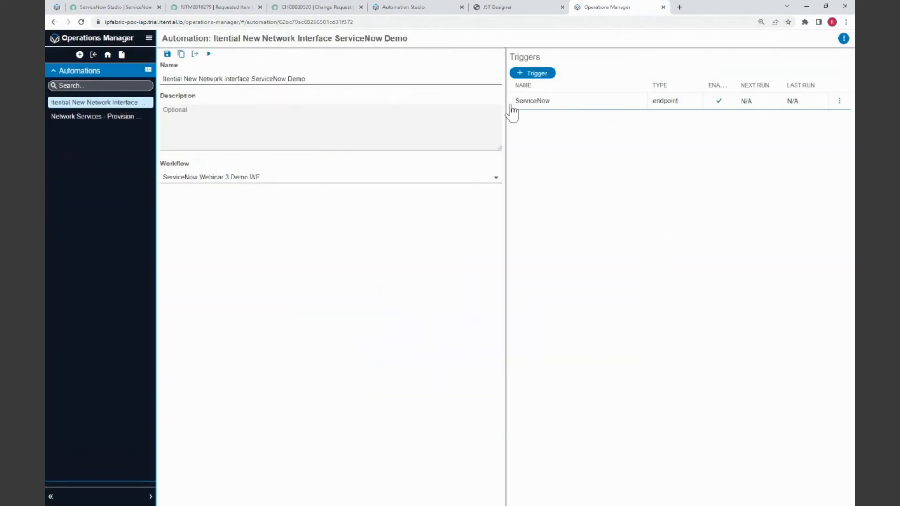